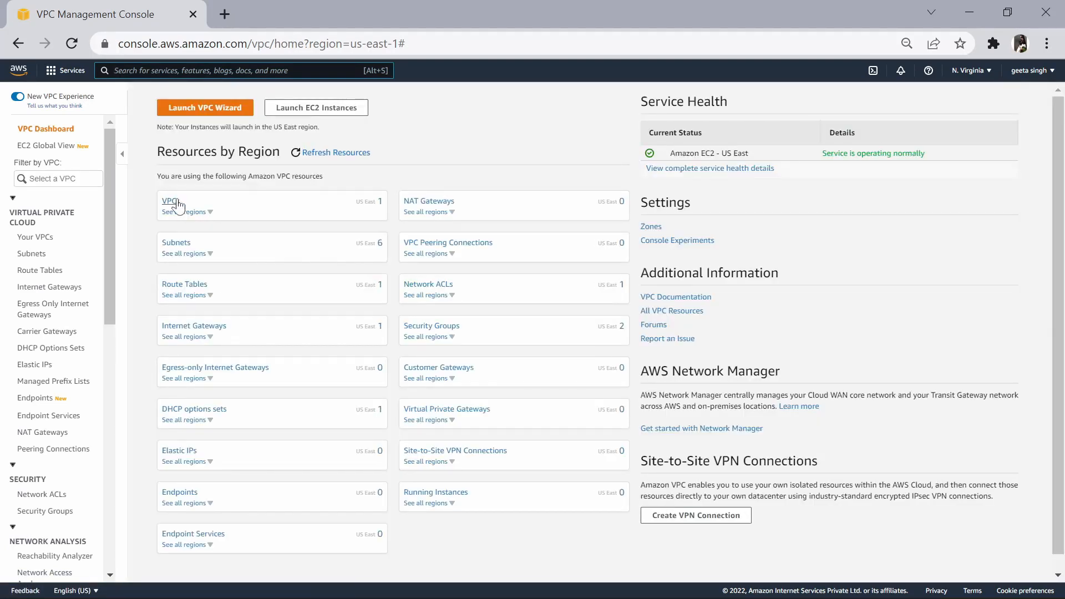
Create a VPC named 1vpc with the manual IPv4 CIDR block 10.0.0.0/16.
left_click(173, 202)
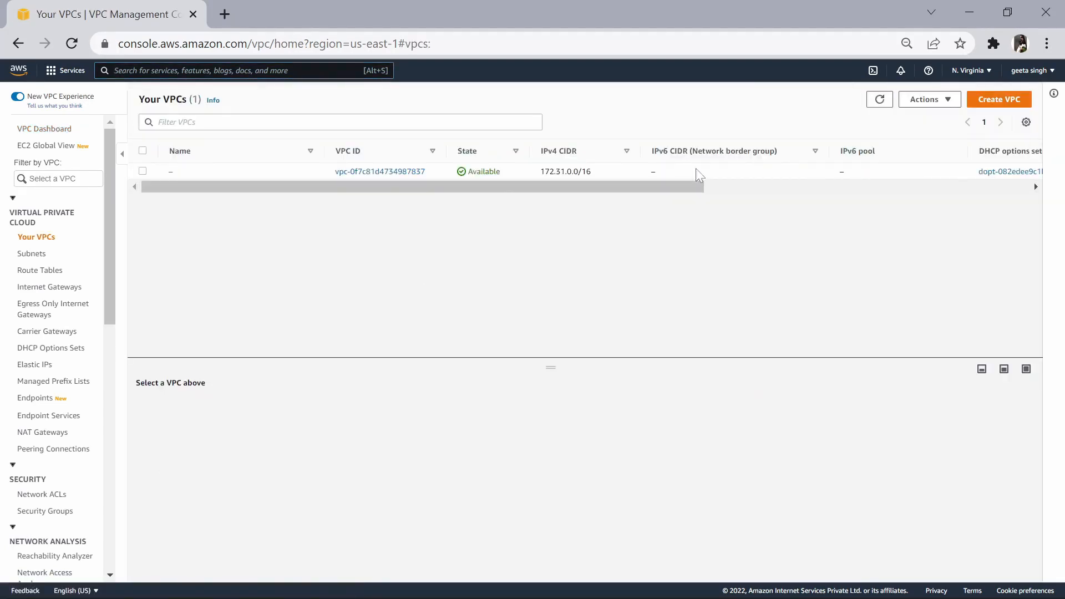
mouse_move(322, 189)
left_mouse_down()
mouse_move(452, 199)
mouse_move(310, 194)
left_mouse_up()
left_click(996, 101)
type("1vpc")
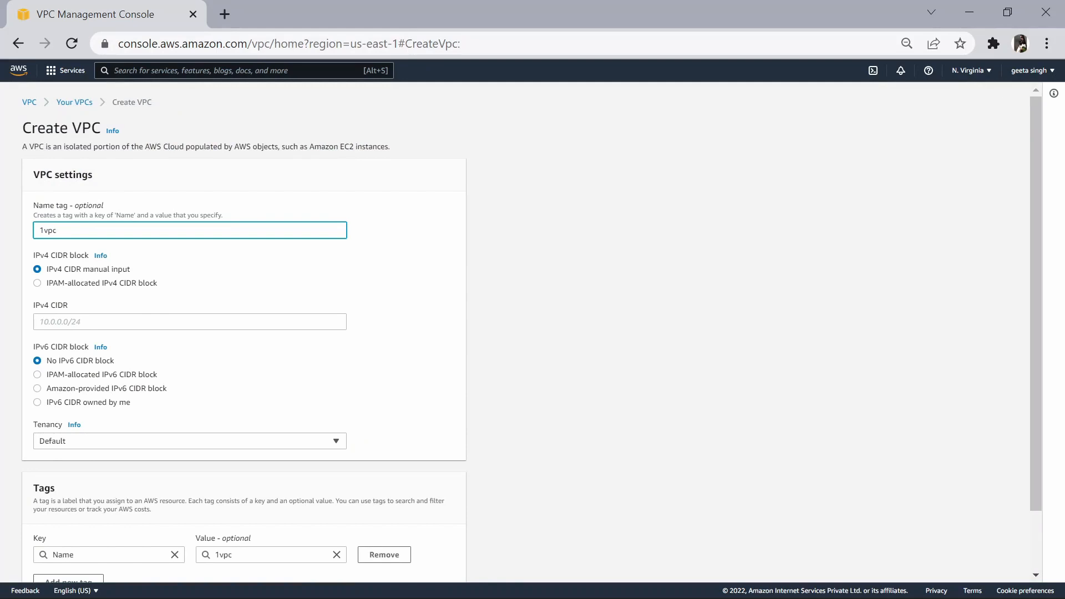
left_click(103, 321)
type("1")
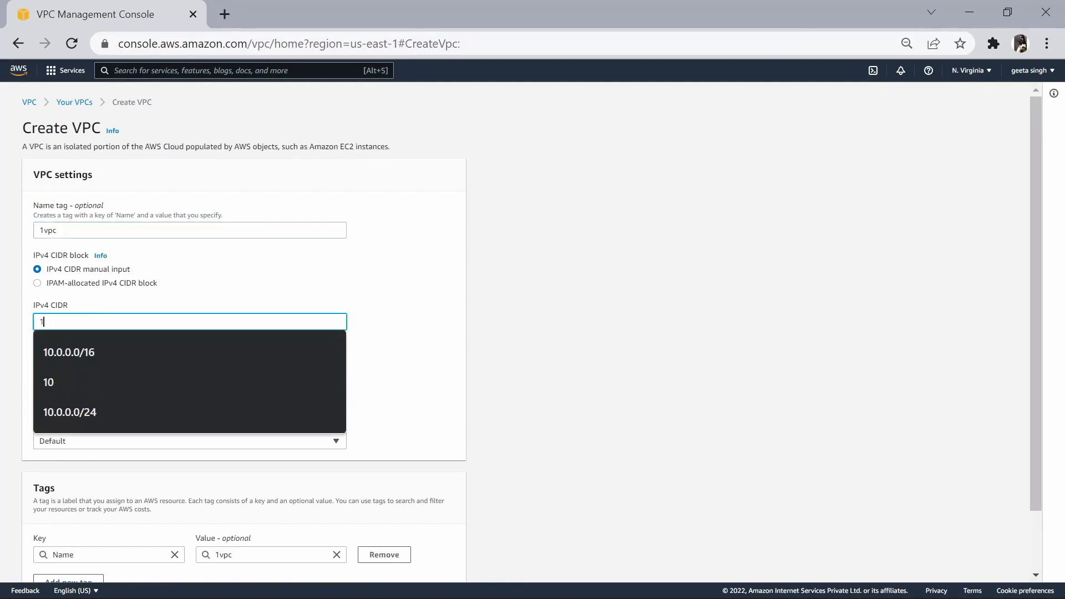
type("0.0.0.0/16")
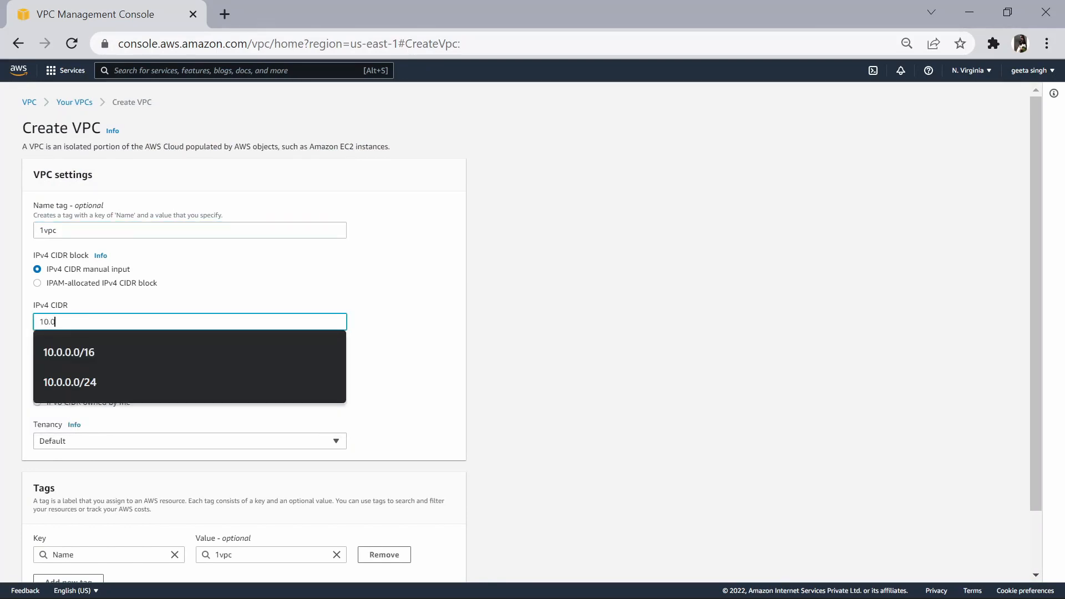
left_click(78, 358)
scroll(165, 427, "down", 1)
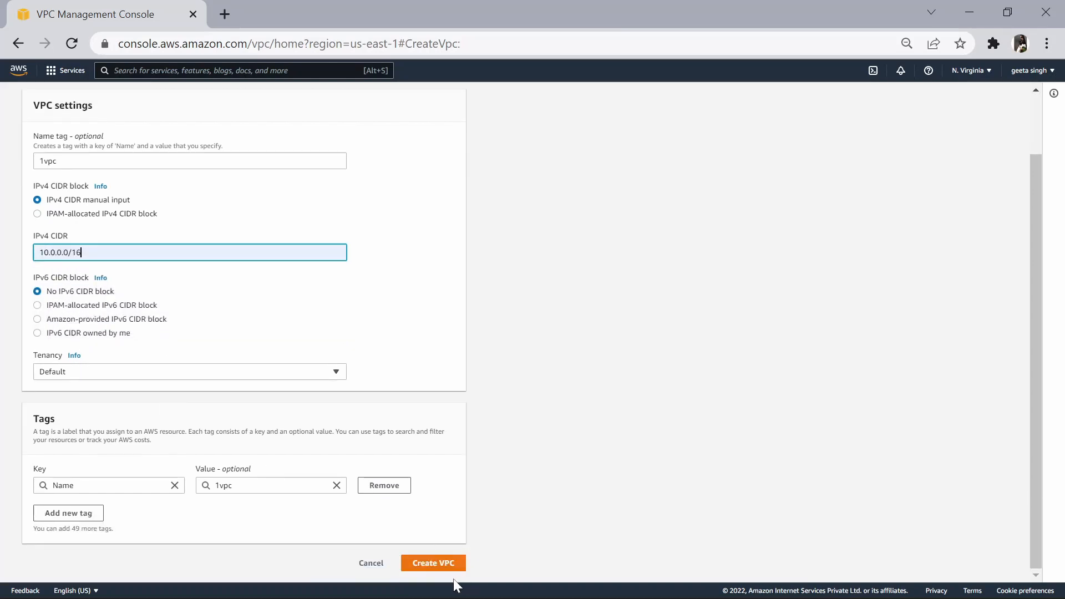
left_click(440, 564)
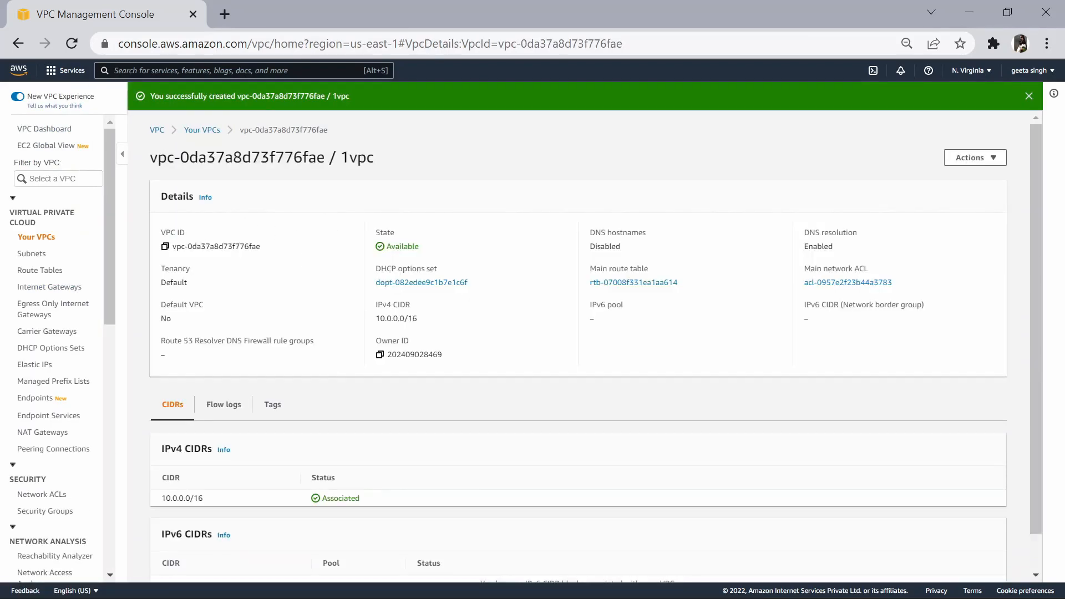
Set up a new subnet named 1sub in 1vpc, in the US East (N. Virginia) / us-east-1a availability zone.
left_click(32, 253)
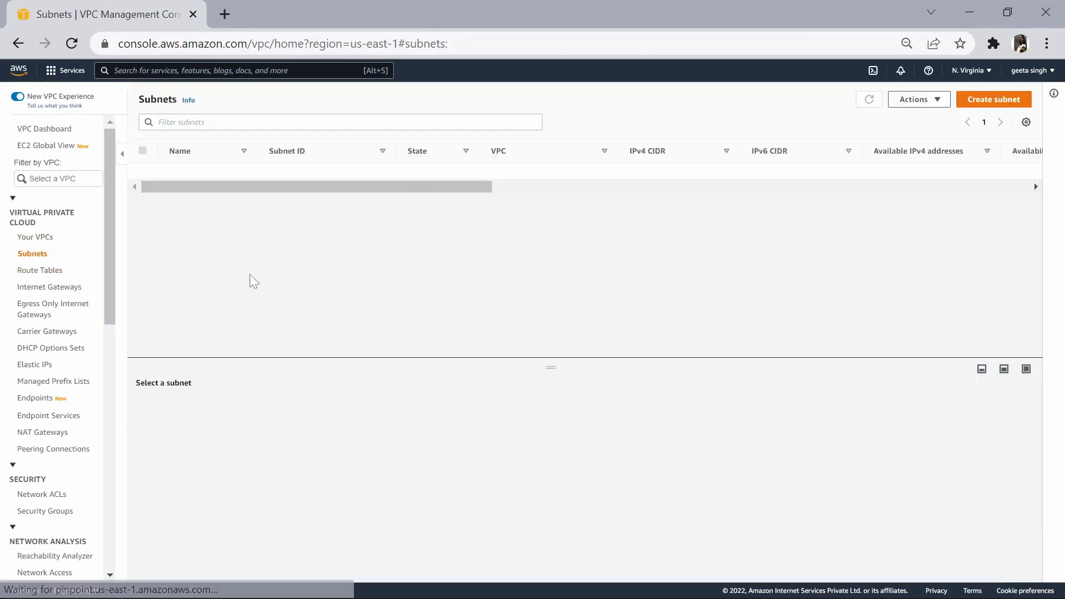
left_click(986, 100)
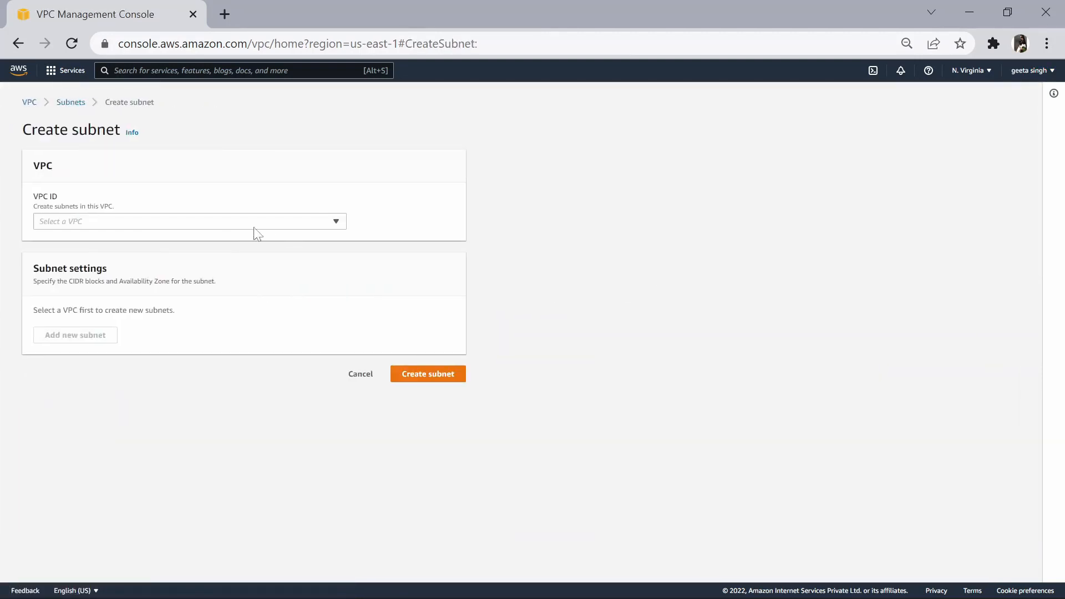
left_click(259, 223)
left_click(222, 281)
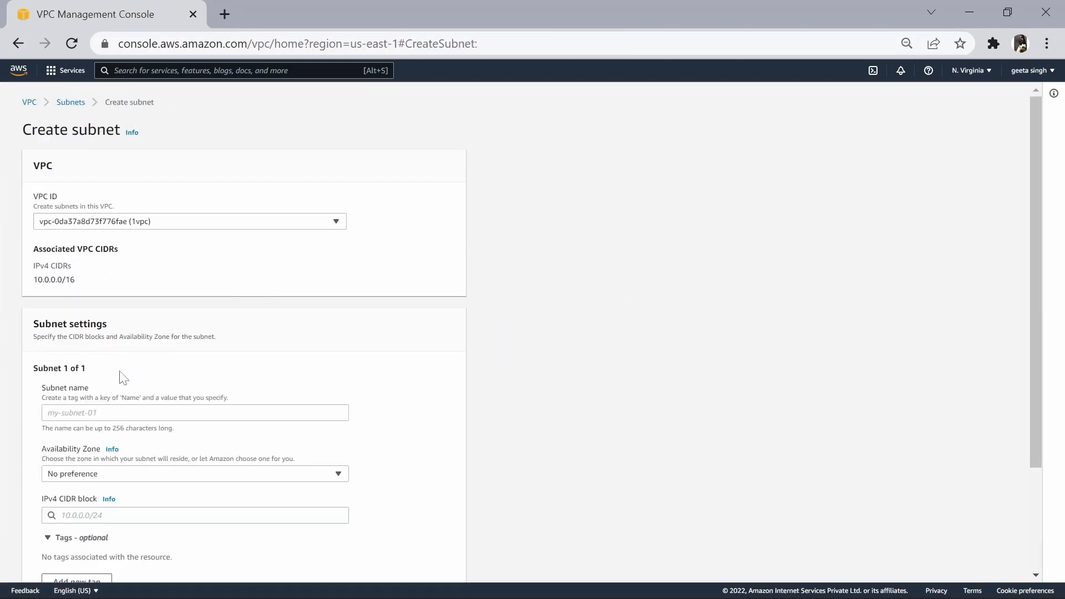
left_click(195, 413)
type("1sub")
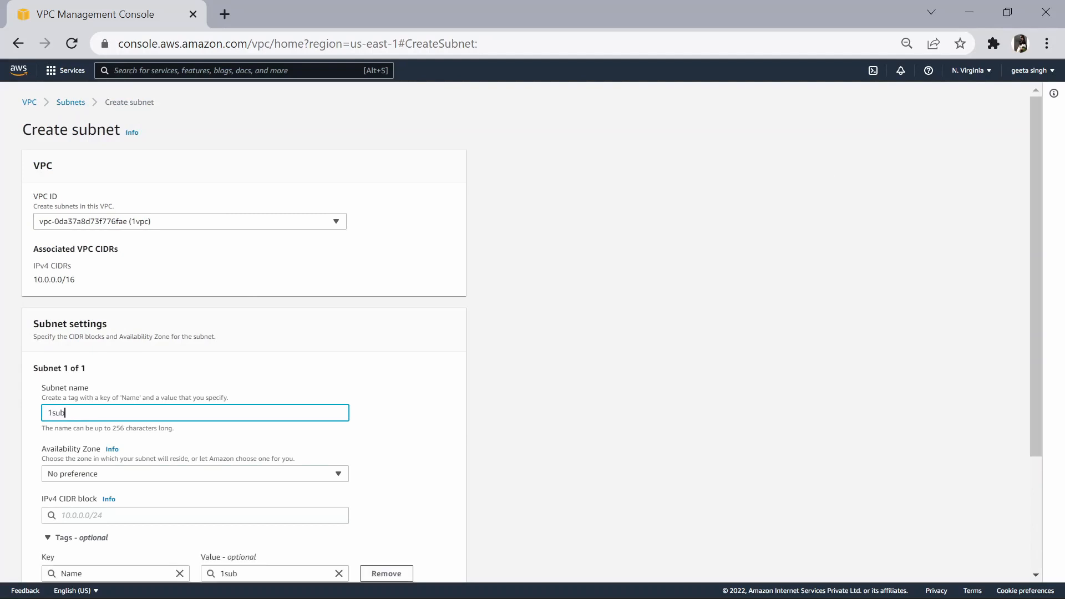
scroll(398, 442, "down", 3)
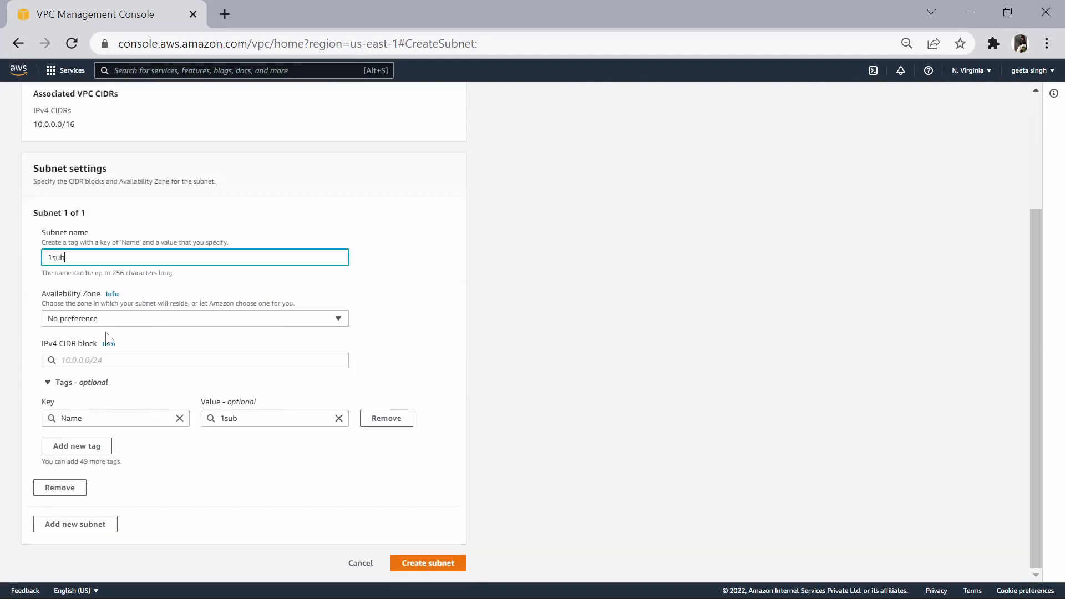
left_click(147, 320)
left_click(175, 373)
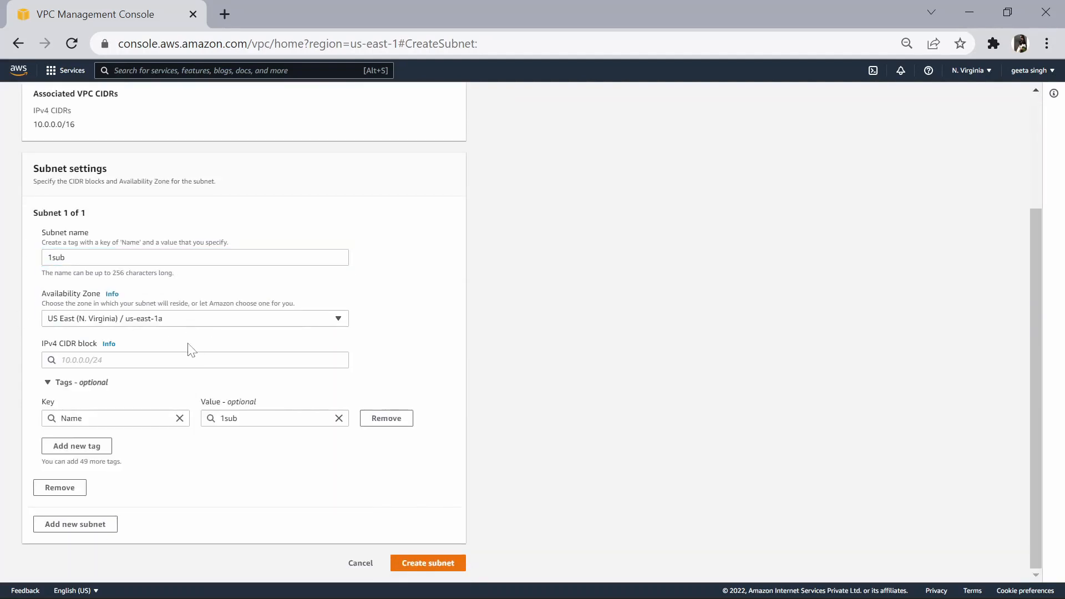
Give the subnet the IPv4 CIDR block 10.0.0.0/24 and create it.
left_click(131, 360)
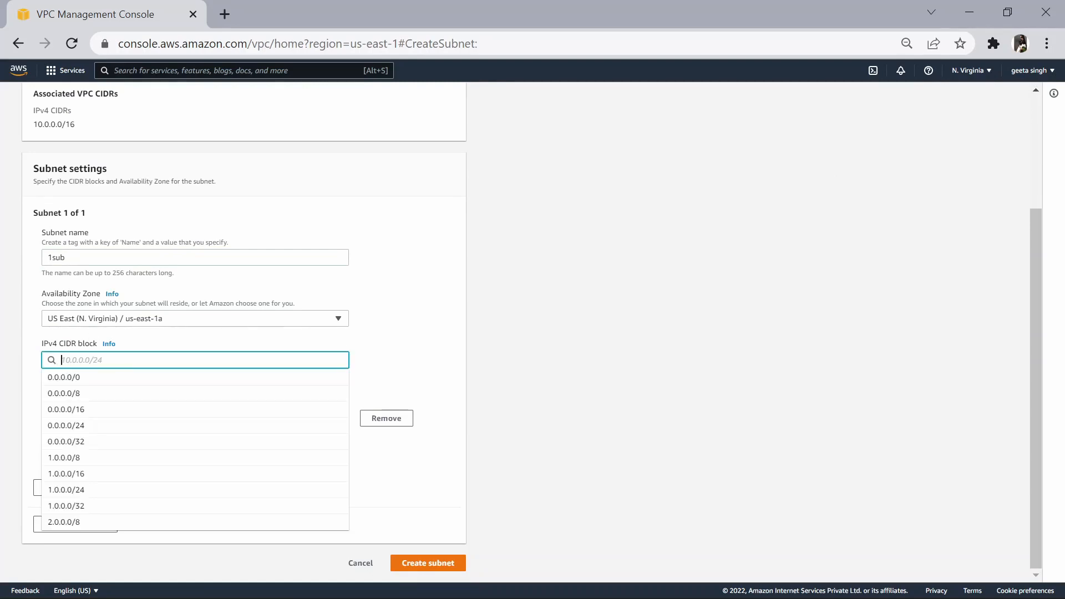
type("10.0")
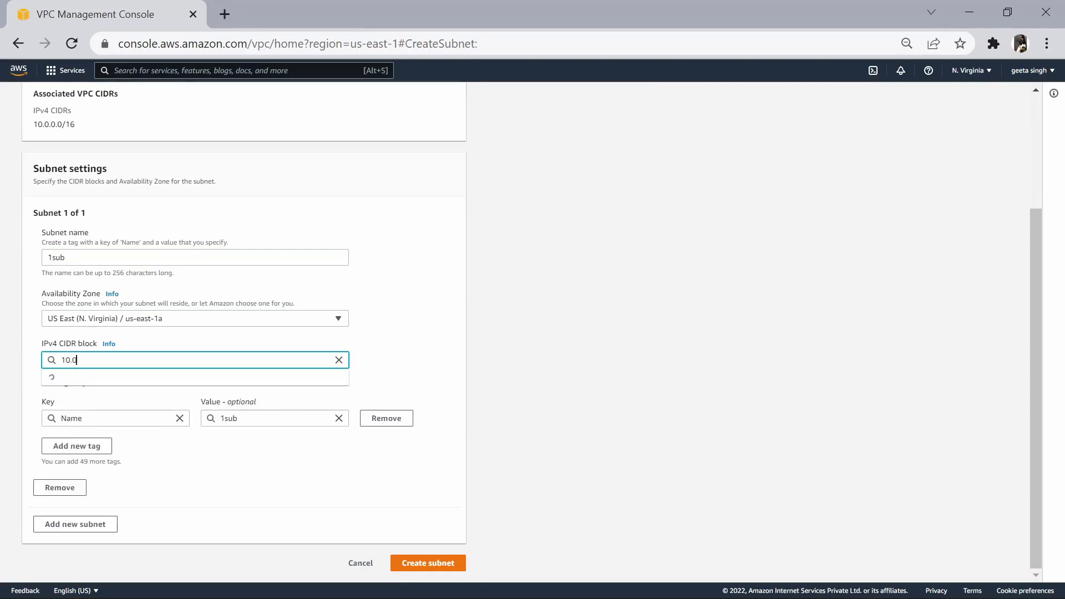
type(".0.0")
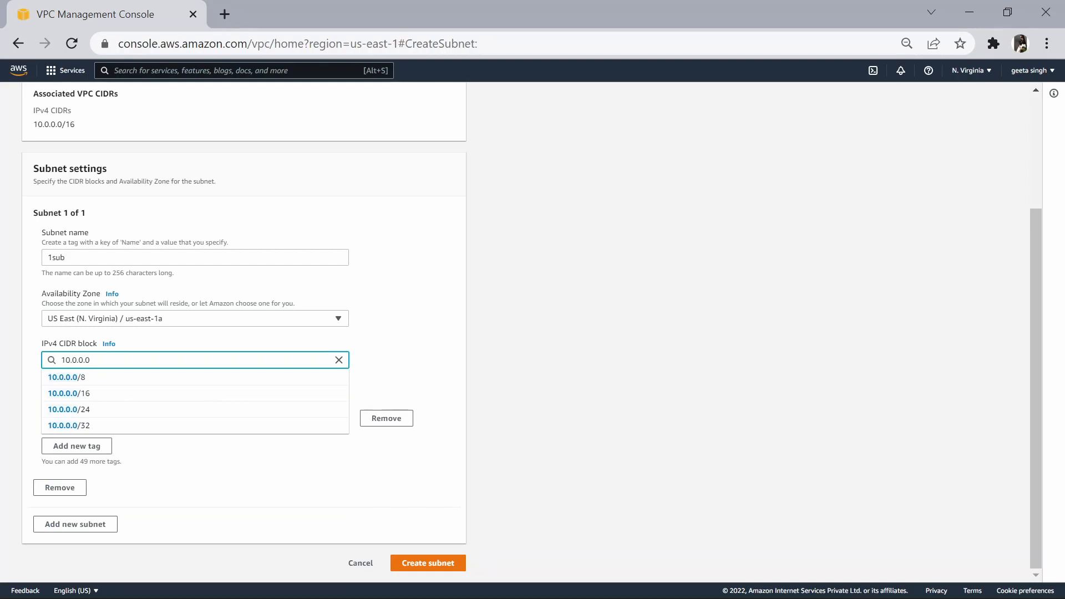
type("/24")
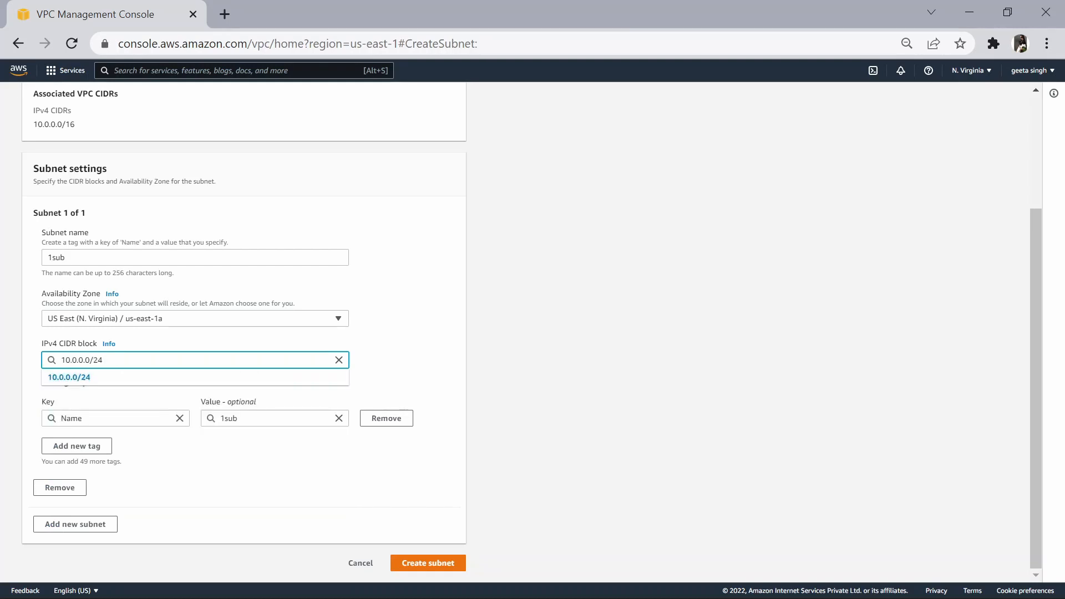
left_click(164, 373)
left_click(430, 564)
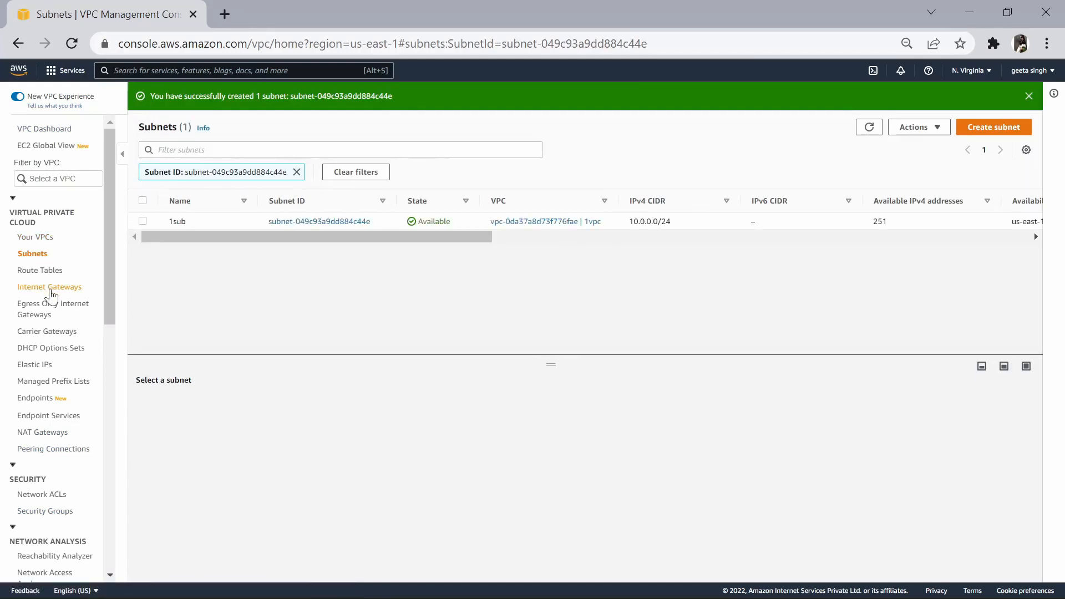
Create an internet gateway with the name tag 1igw.
left_click(50, 287)
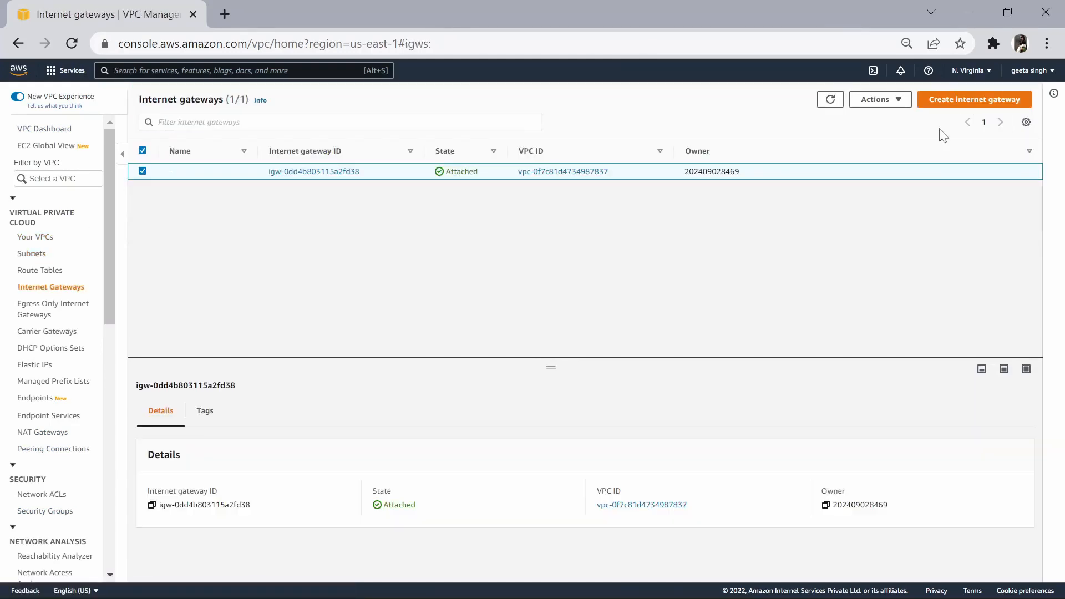
left_click(954, 100)
left_click(190, 249)
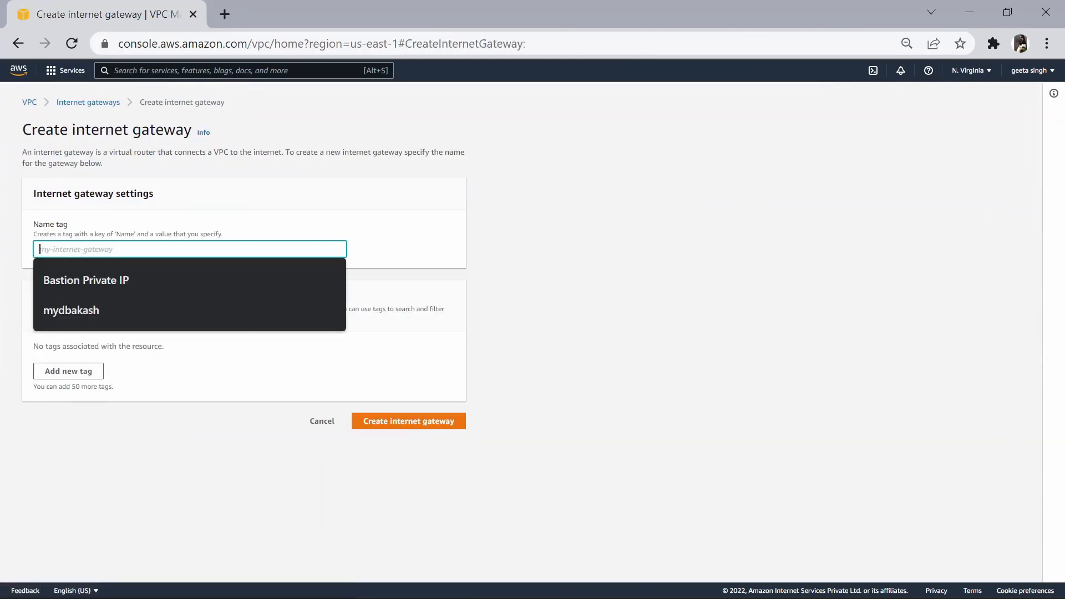
type("1igw")
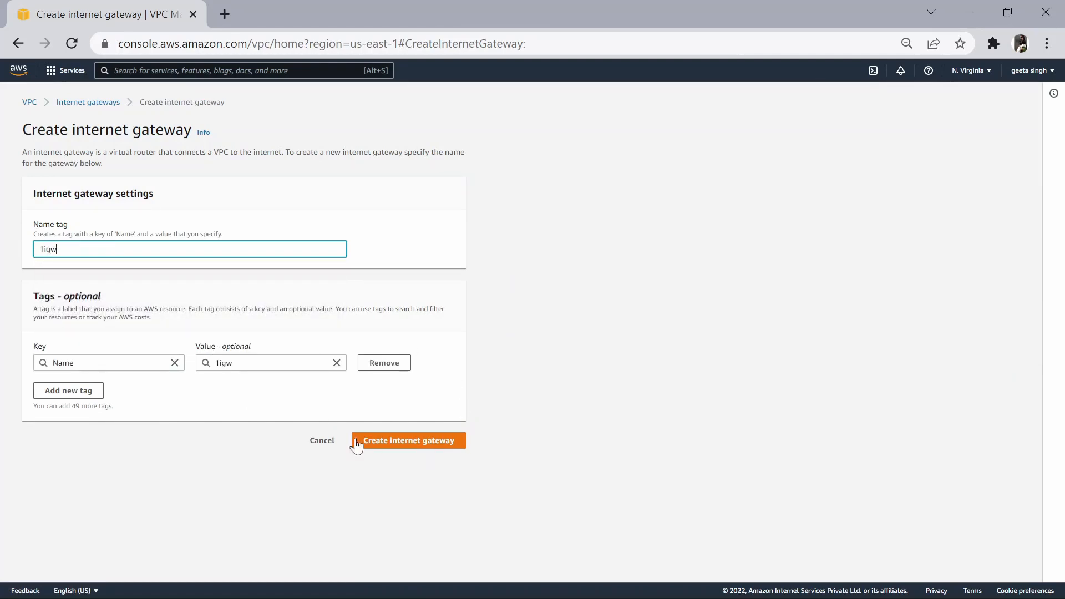
left_click(437, 441)
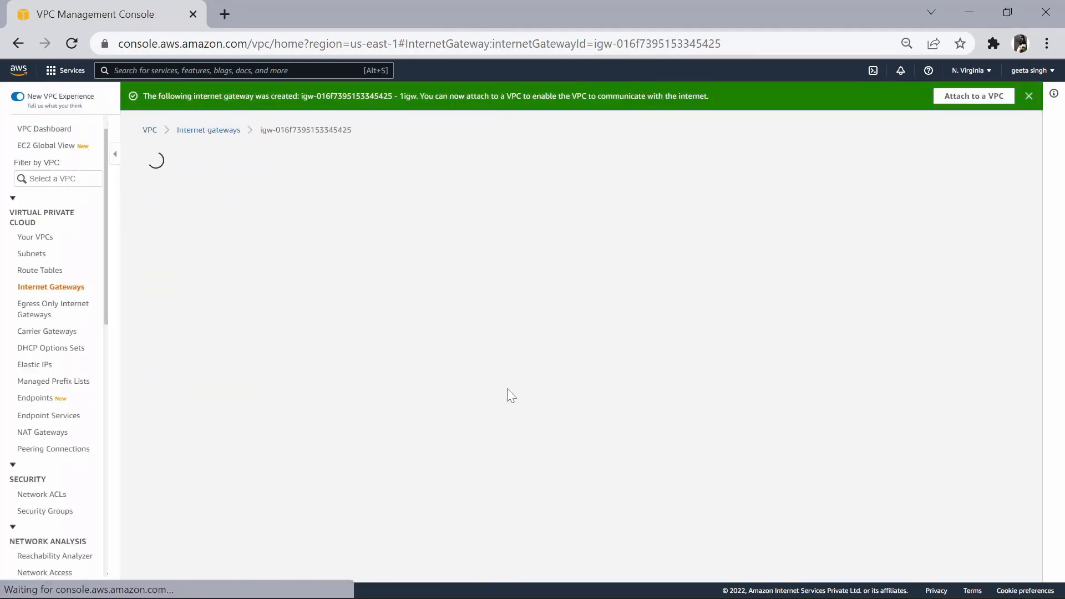
Attach the 1igw internet gateway to the 1vpc VPC.
left_click(214, 130)
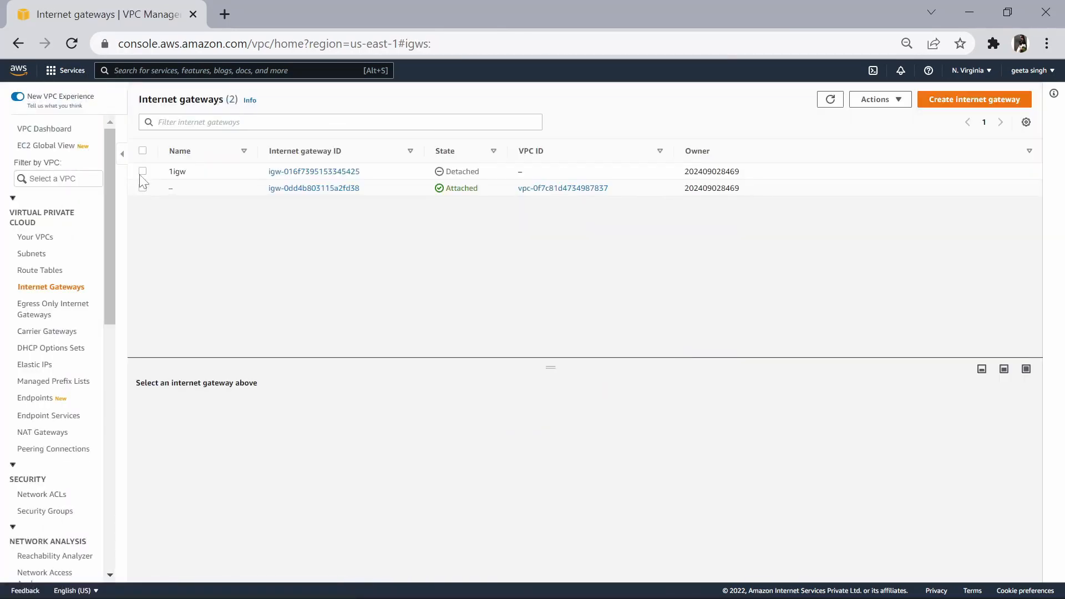
left_click(143, 171)
left_click(880, 100)
left_click(886, 134)
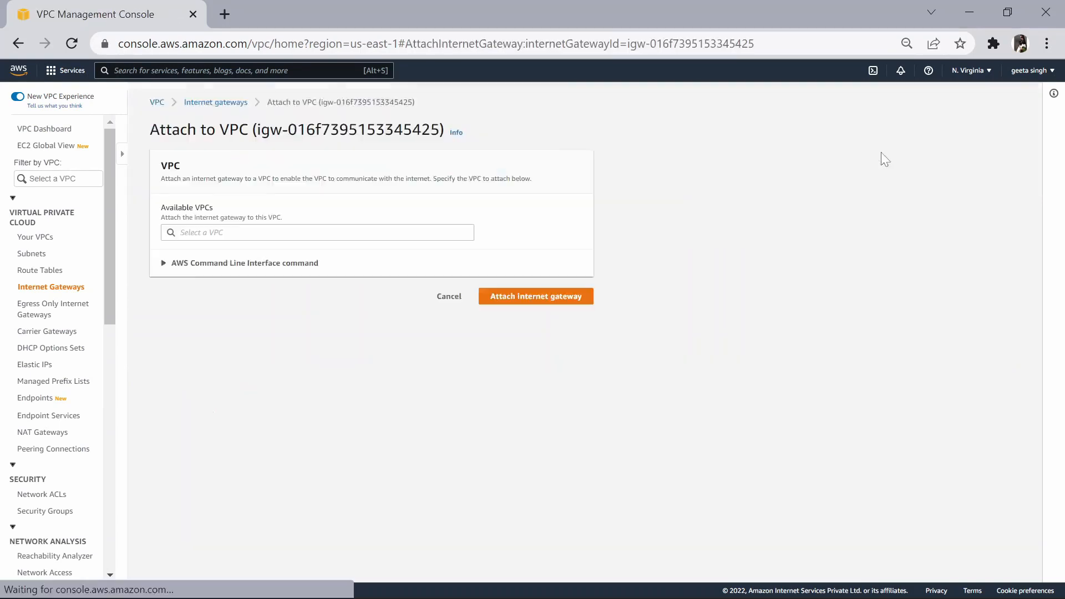
left_click(225, 235)
left_click(237, 251)
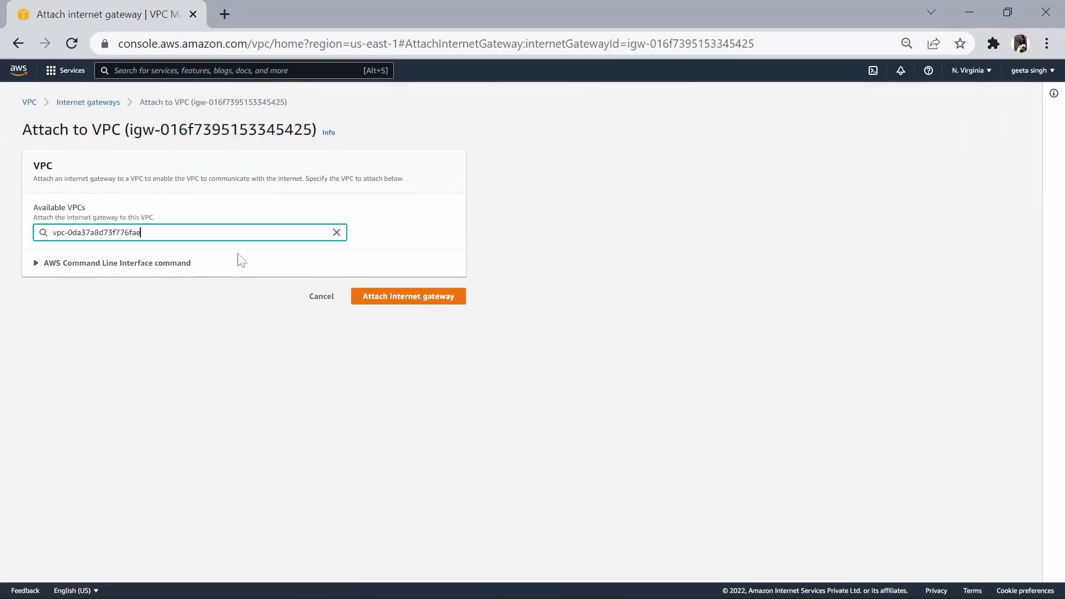
left_click(395, 300)
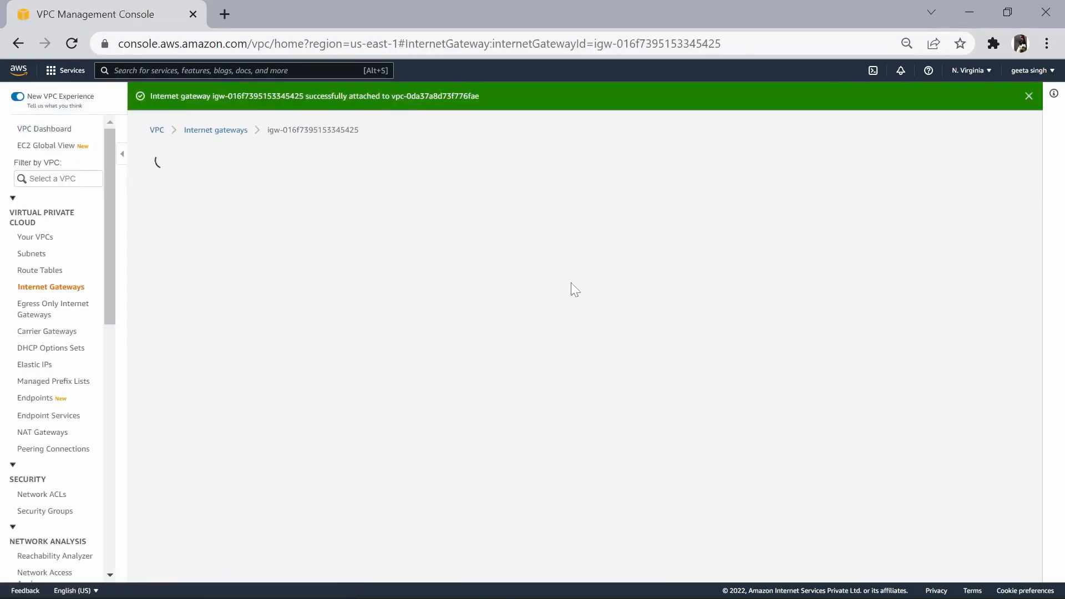
Explicitly associate the 1sub subnet with the main route table of 1vpc and save the association.
left_click(39, 270)
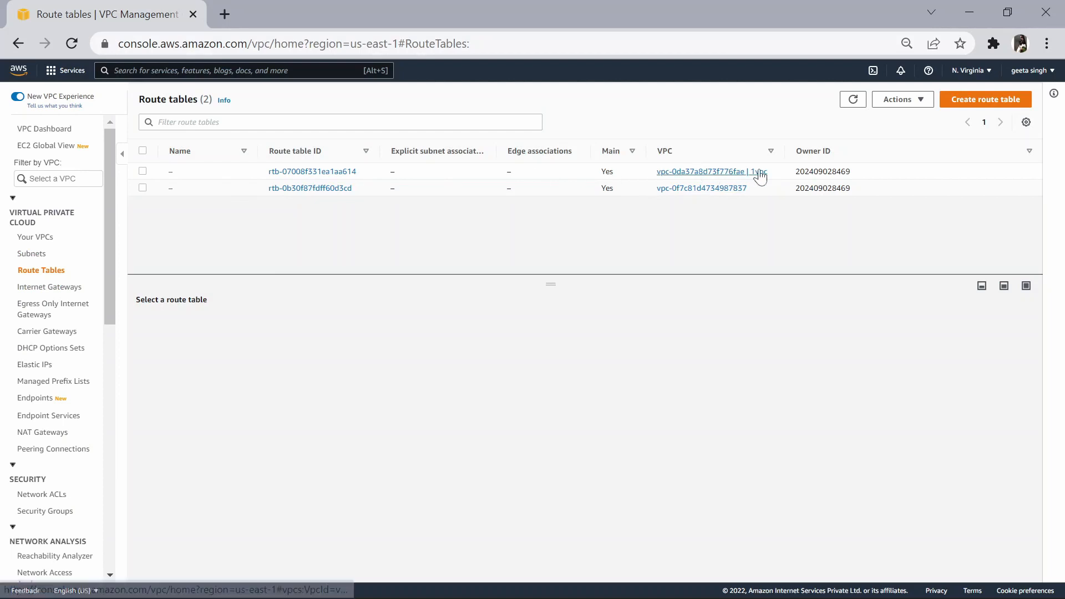
left_click(143, 171)
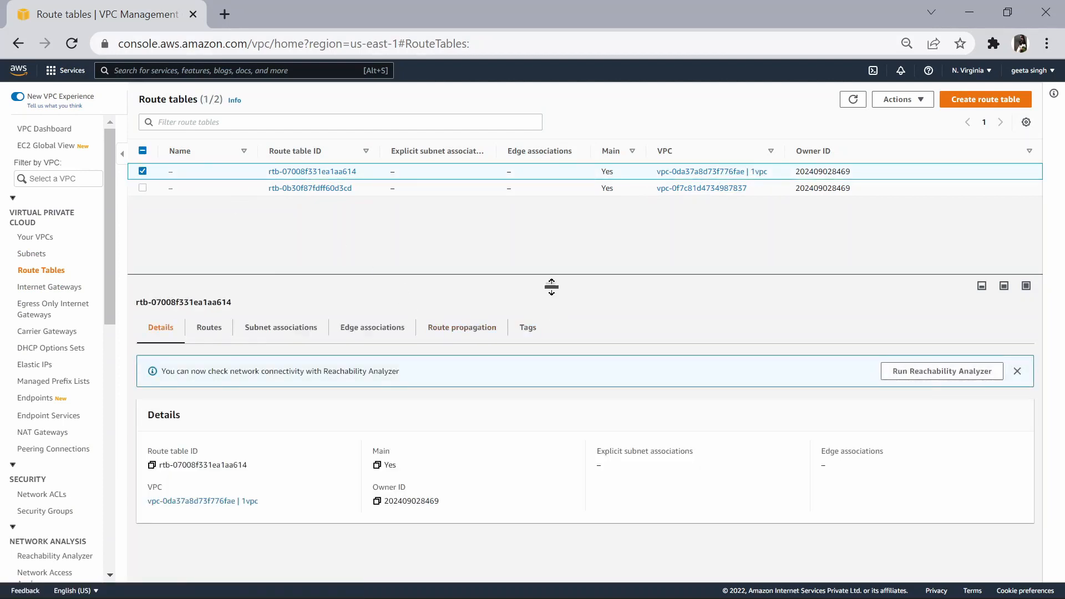
left_click_drag(552, 285, 554, 257)
left_click(247, 301)
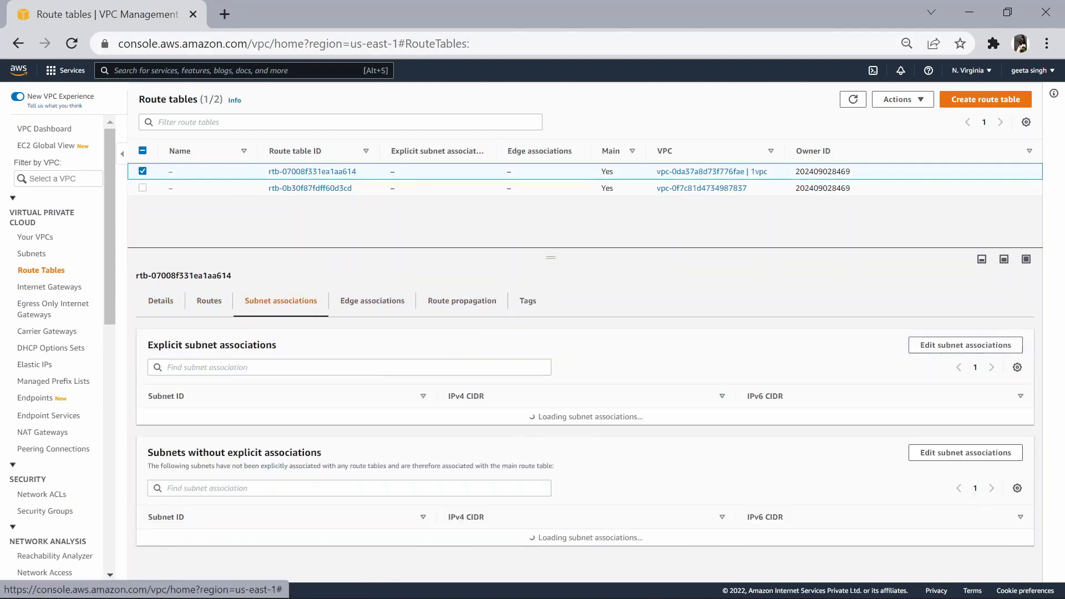
left_click(924, 346)
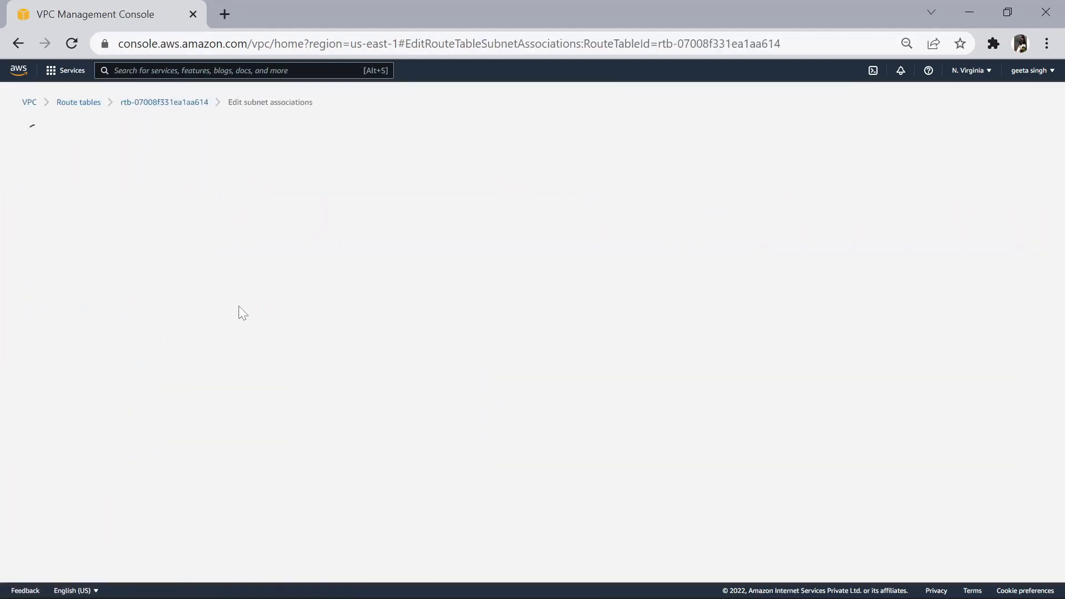
left_click(37, 254)
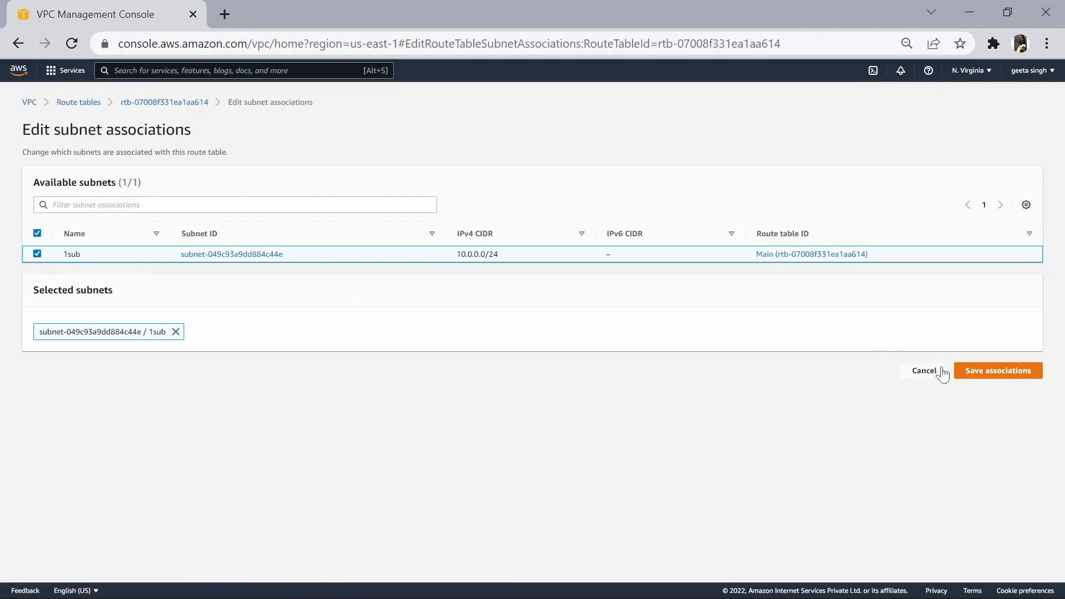
left_click(974, 372)
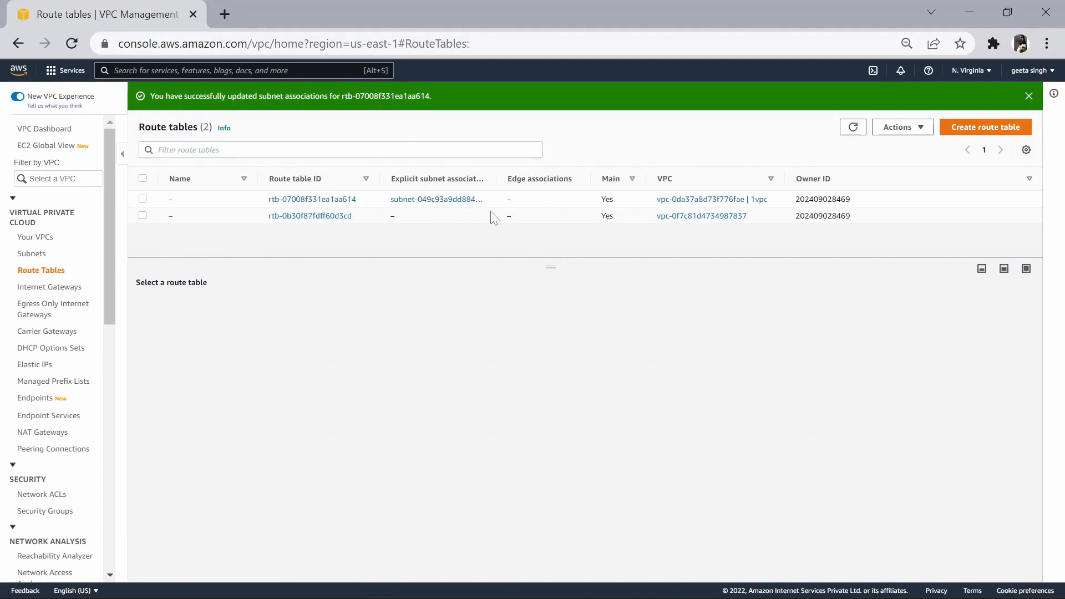
Add a route with destination 0.0.0.0/0 targeting the 1igw internet gateway to the route table of 1vpc and save it.
left_click(144, 199)
left_click(209, 311)
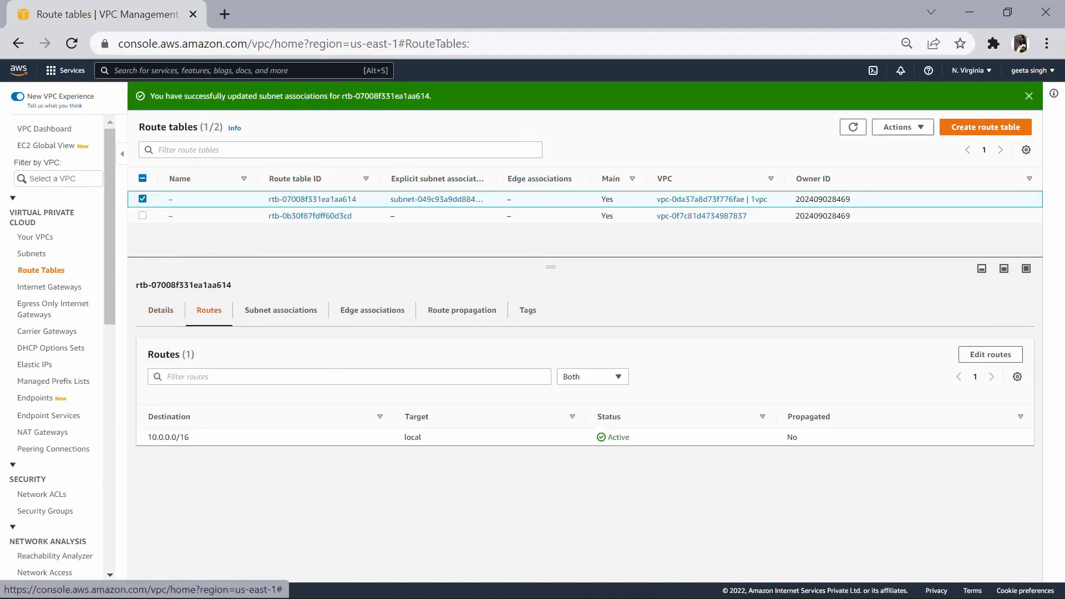
left_click(994, 353)
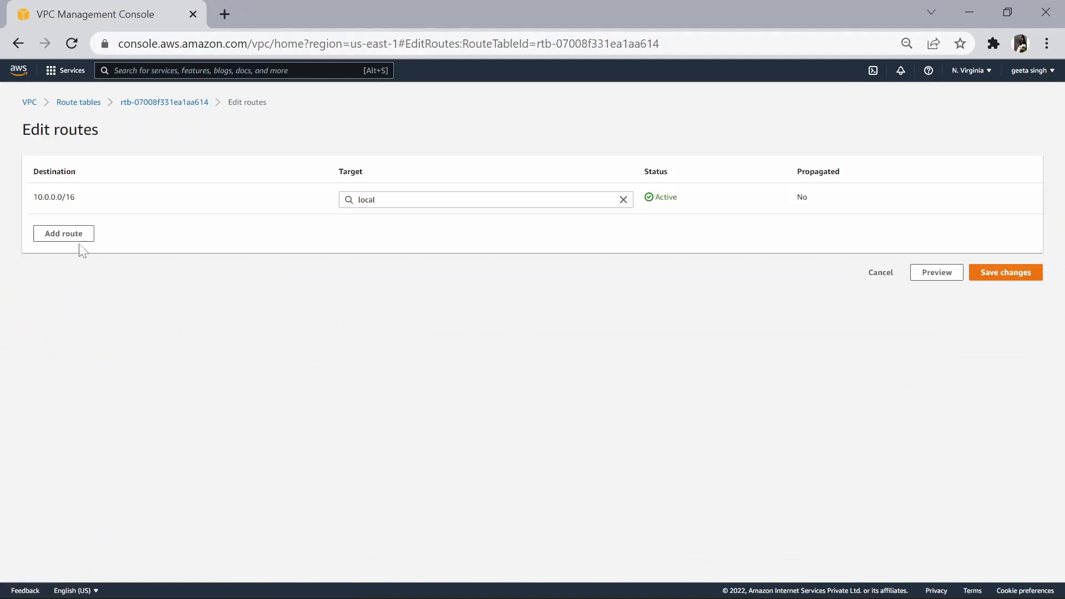
left_click(81, 238)
left_click(132, 248)
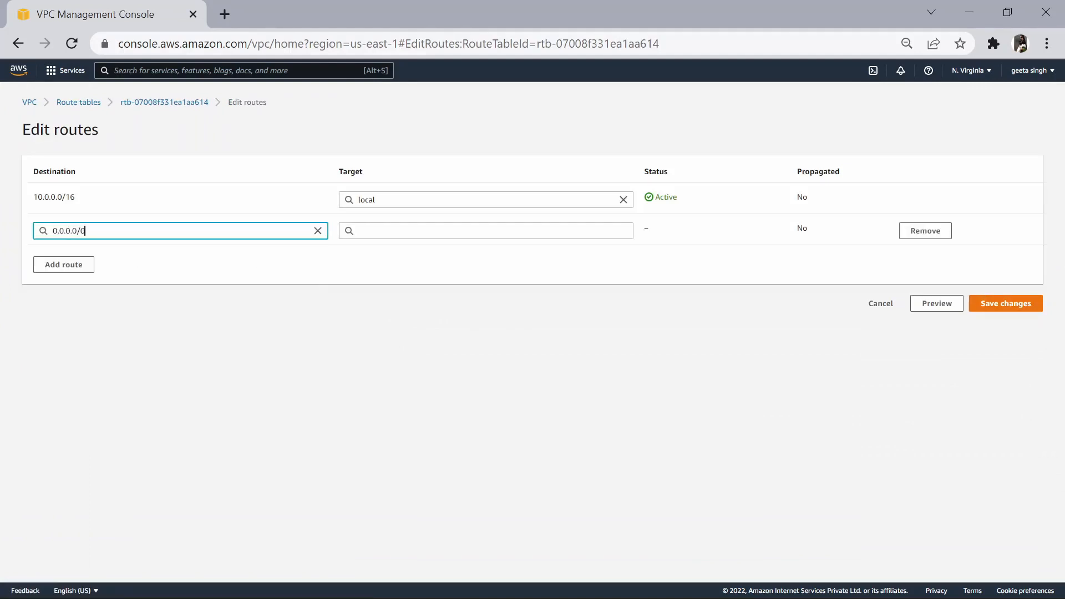
left_click(444, 231)
type("inter")
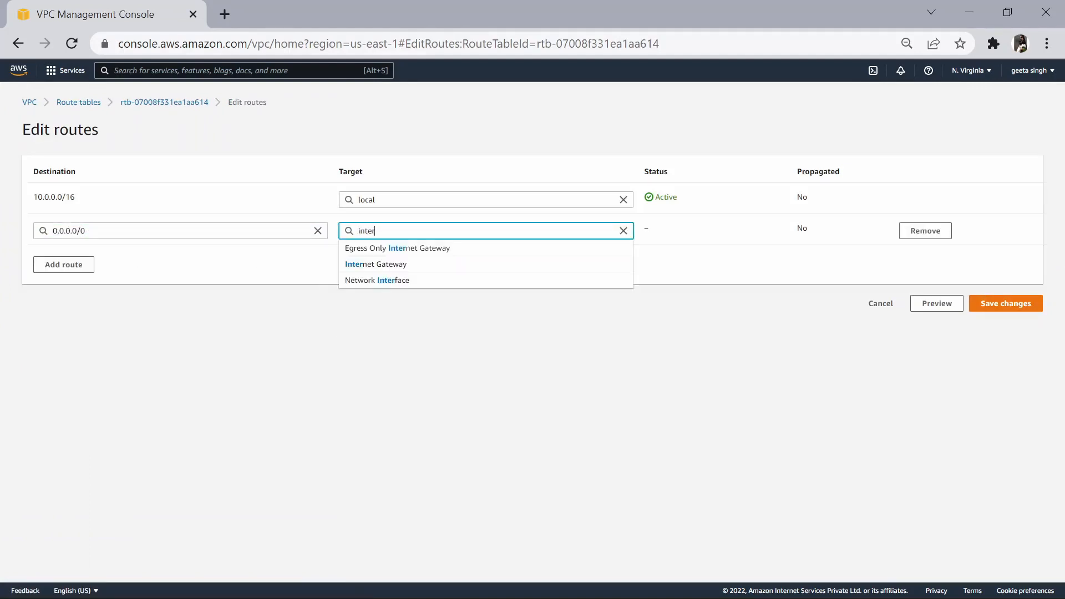
left_click(404, 264)
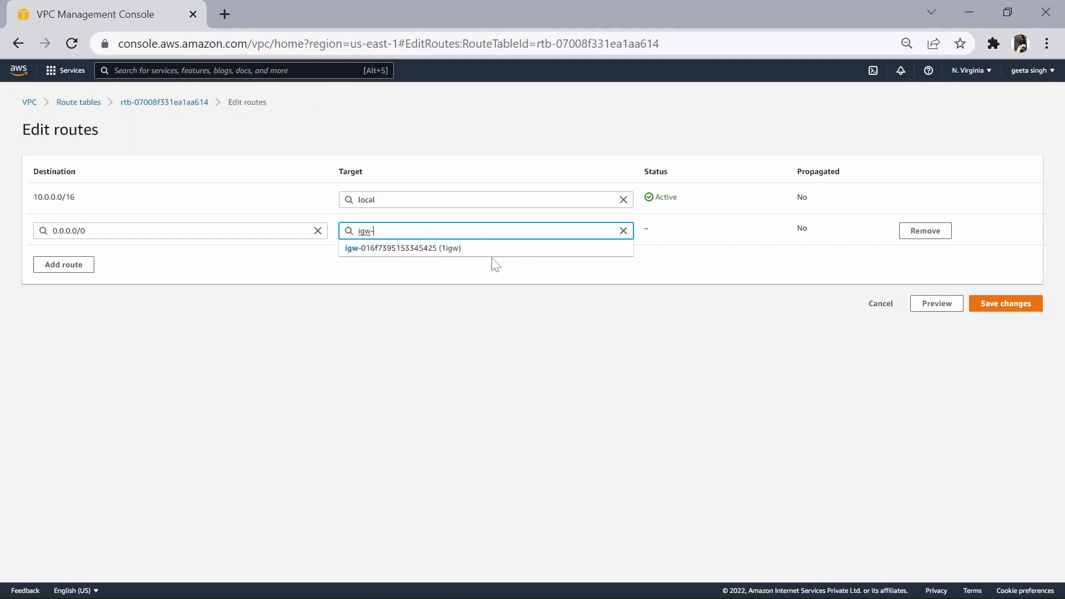
left_click(490, 251)
left_click(1017, 304)
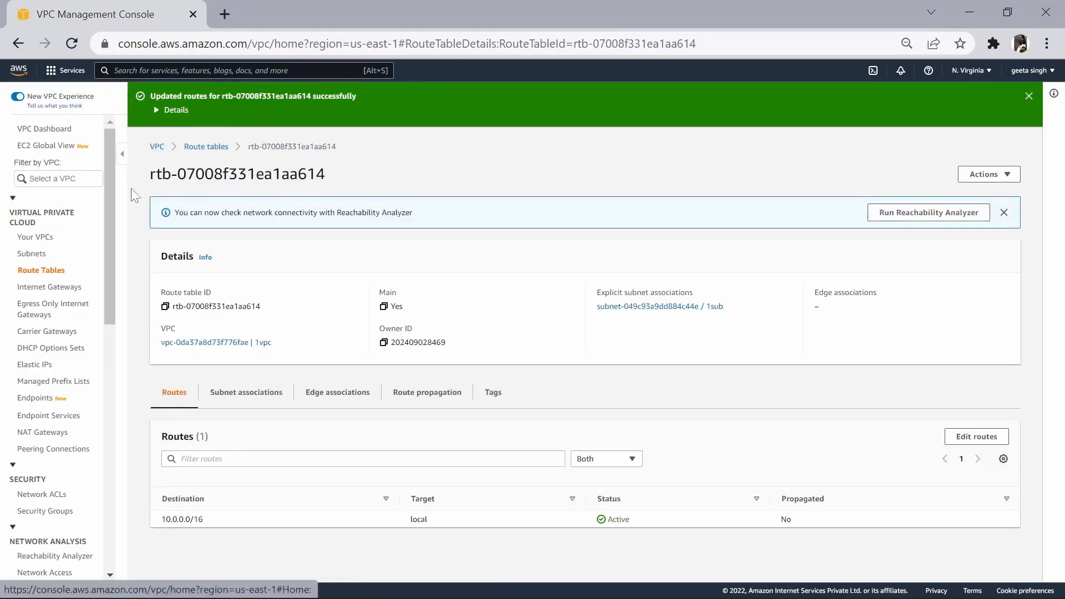
Open the EC2 service in a separate browser tab and dismiss its welcome message.
left_click(32, 237)
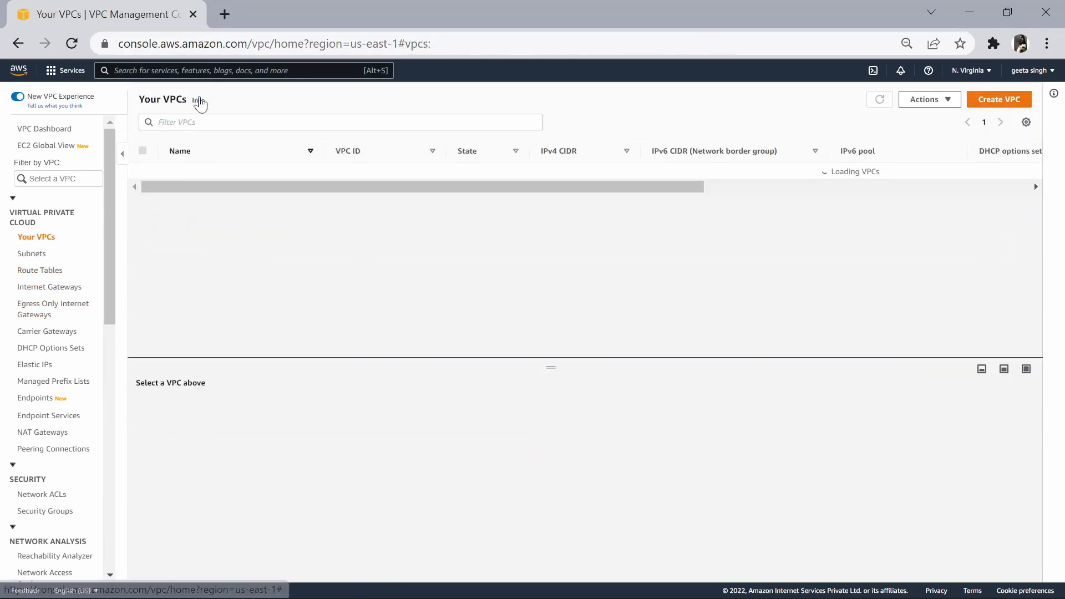
type("ec2")
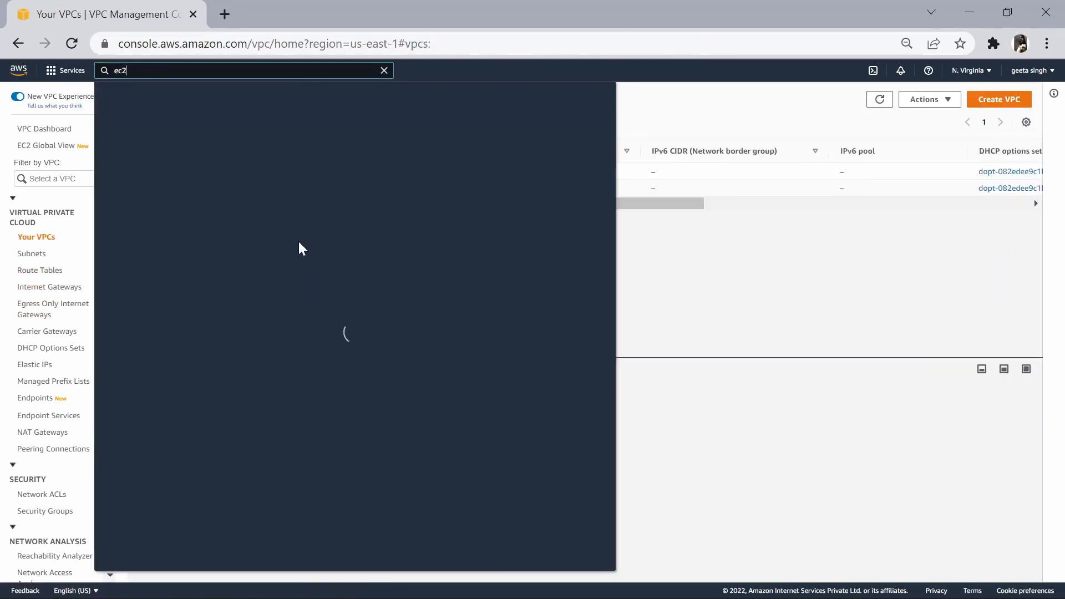
left_click(270, 157, "ctrl")
left_click(698, 248)
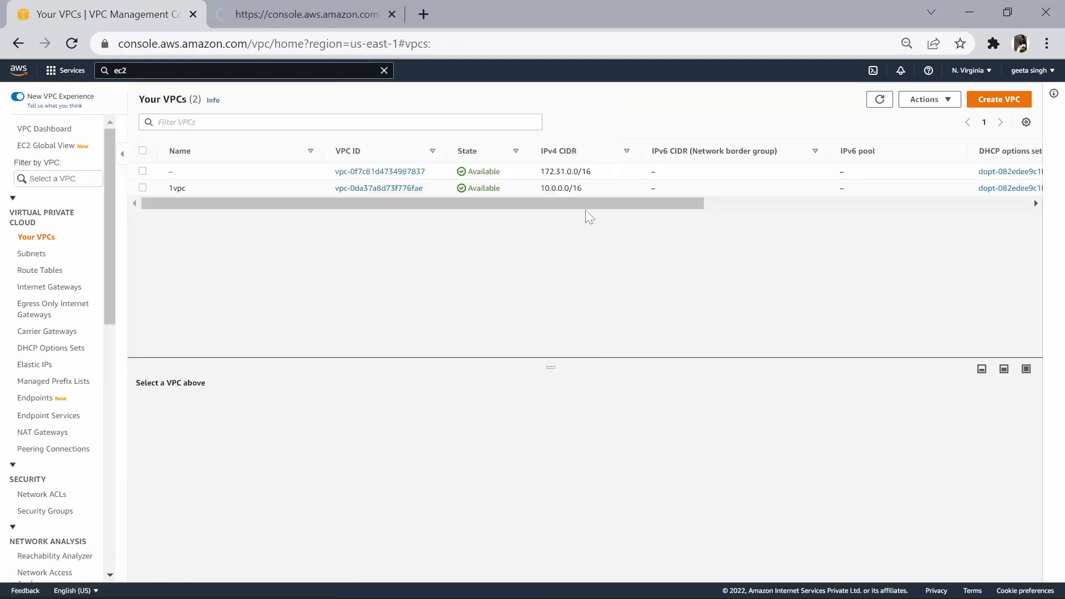
left_click(278, 7)
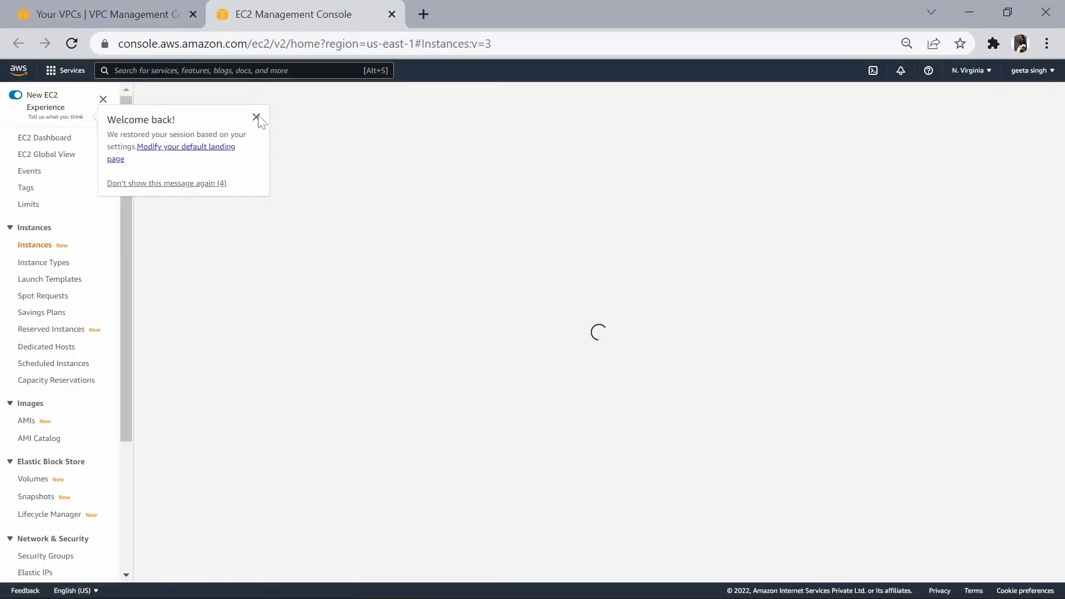
left_click(257, 117)
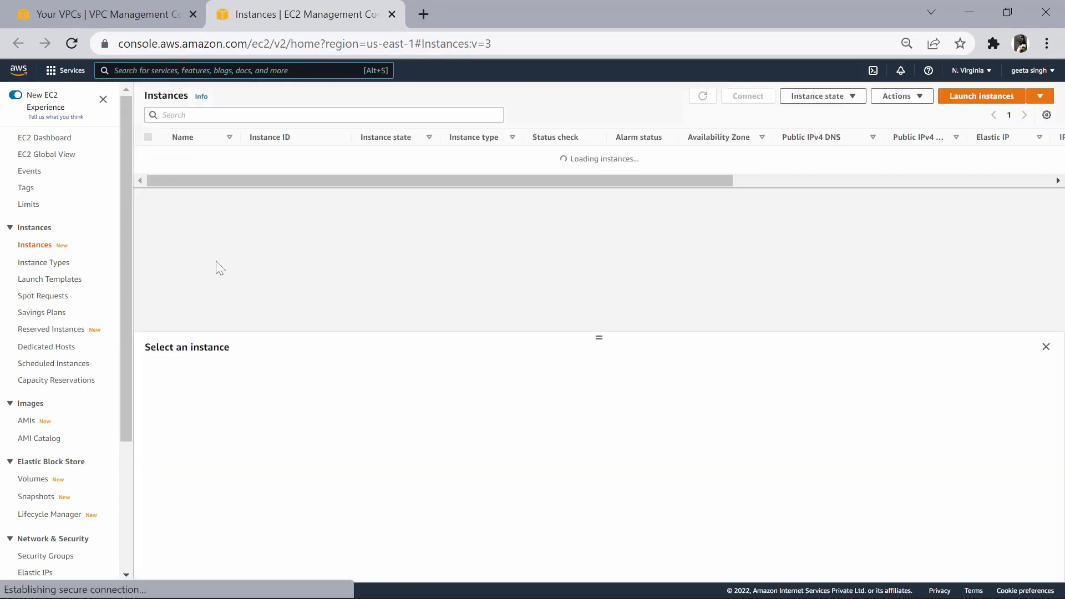
Start launching a t2.micro instance from the 64-bit (x86) Amazon Linux 2 AMI with Kernel 5.10 and proceed to the instance details.
left_click(982, 96)
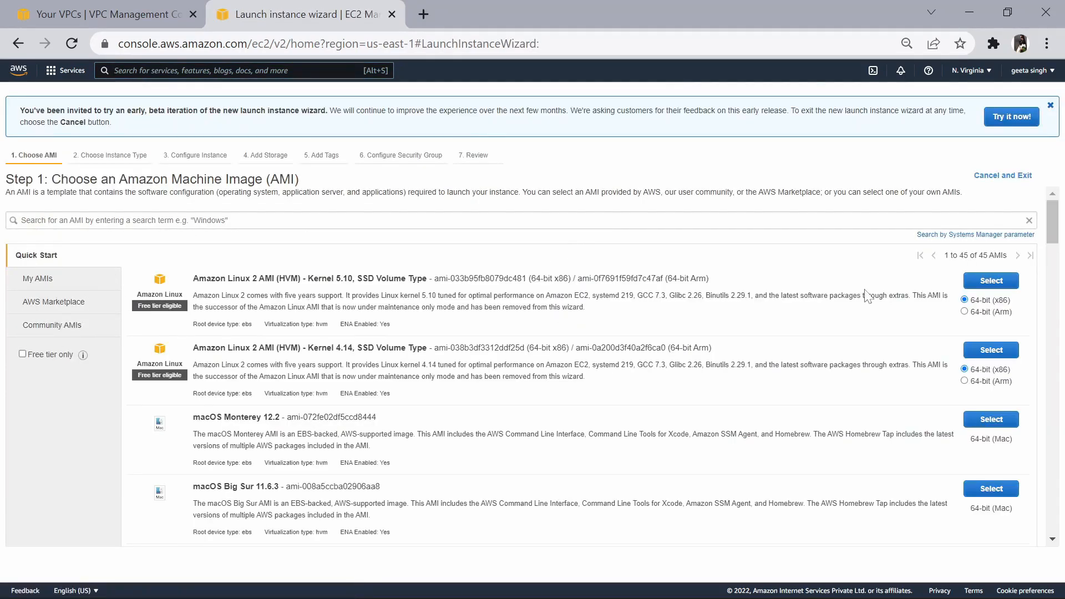
left_click(983, 282)
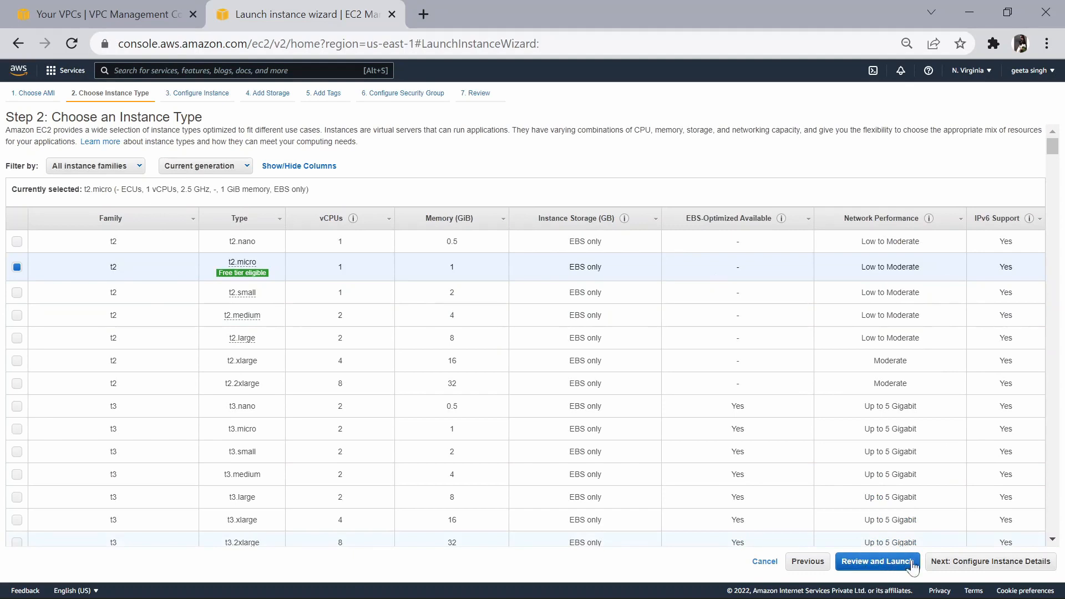
left_click(993, 563)
Place the instance in the 1vpc network and 1sub subnet, with auto-assign public IP set to Enable.
left_click(370, 210)
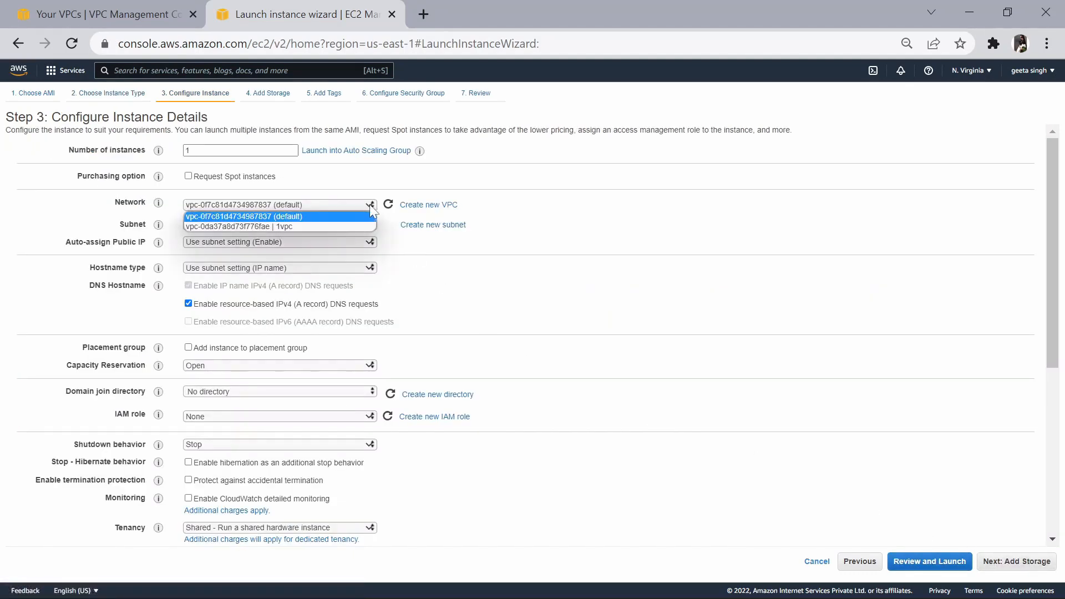
left_click(314, 227)
left_click(319, 225)
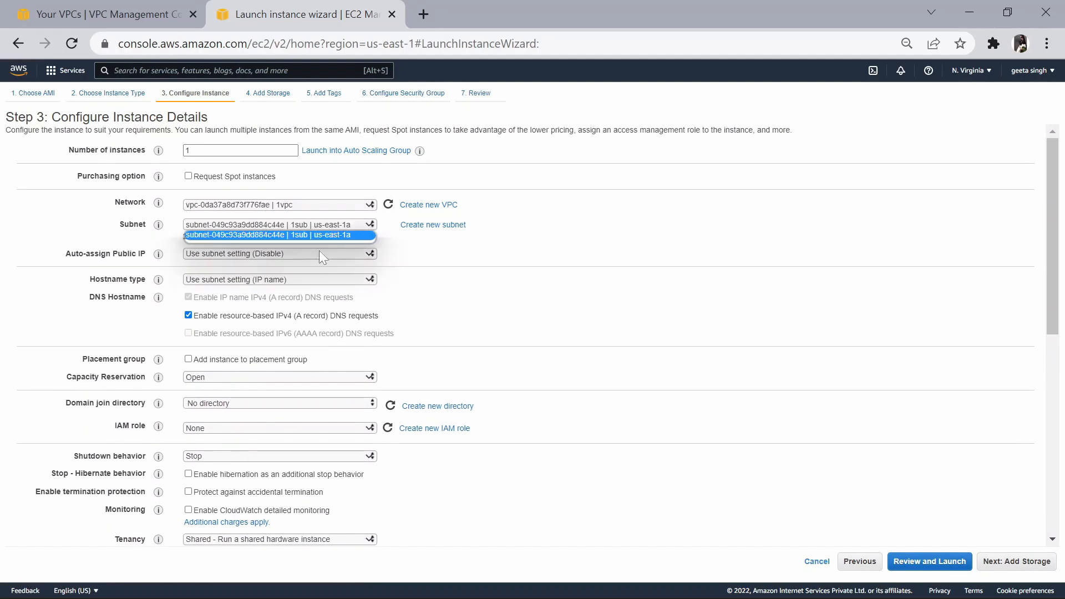
left_click(319, 236)
left_click(324, 254)
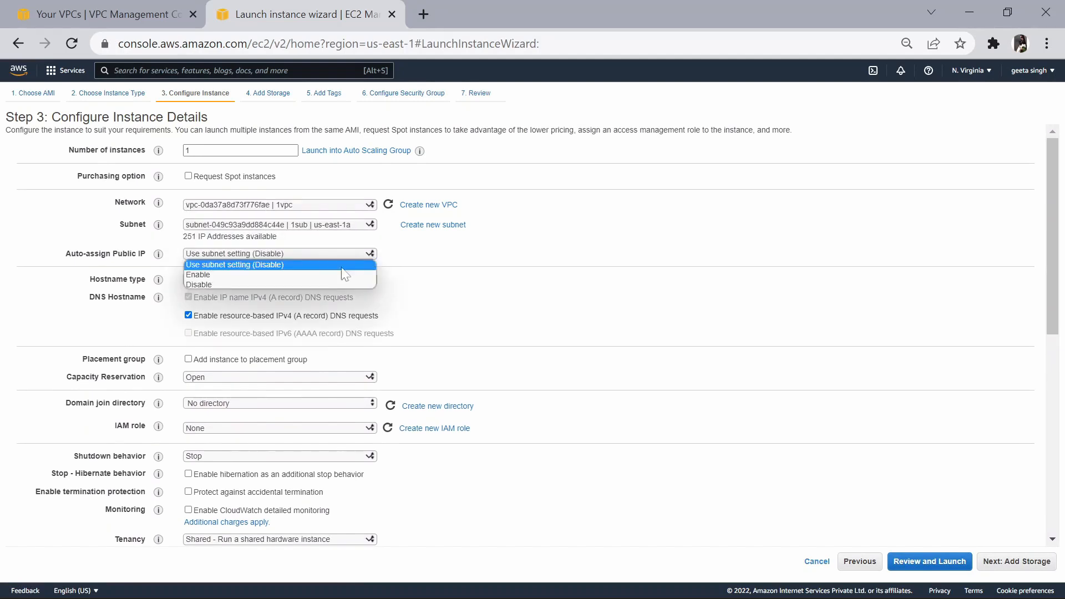
left_click(266, 276)
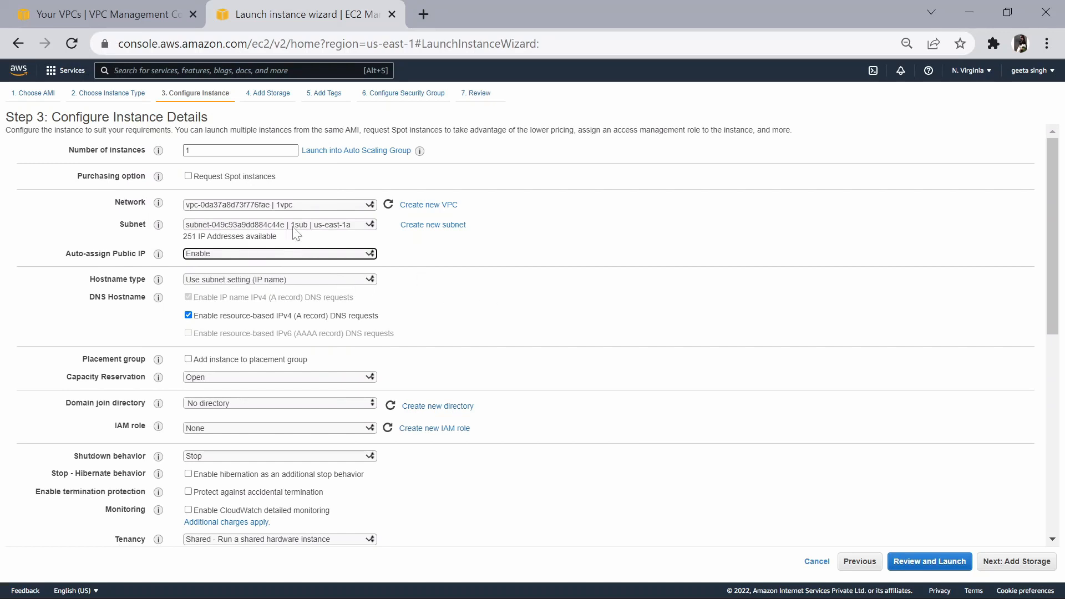
Proceed to the instance launch, then create and download a new RSA key pair named 1stec2keypair.
left_click(932, 562)
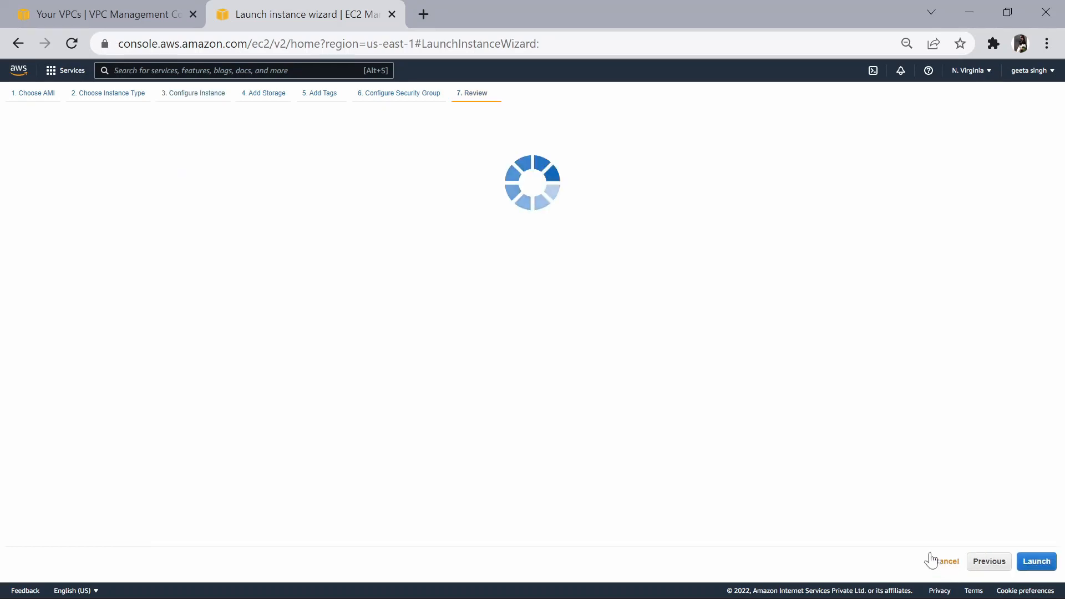
left_click(1037, 562)
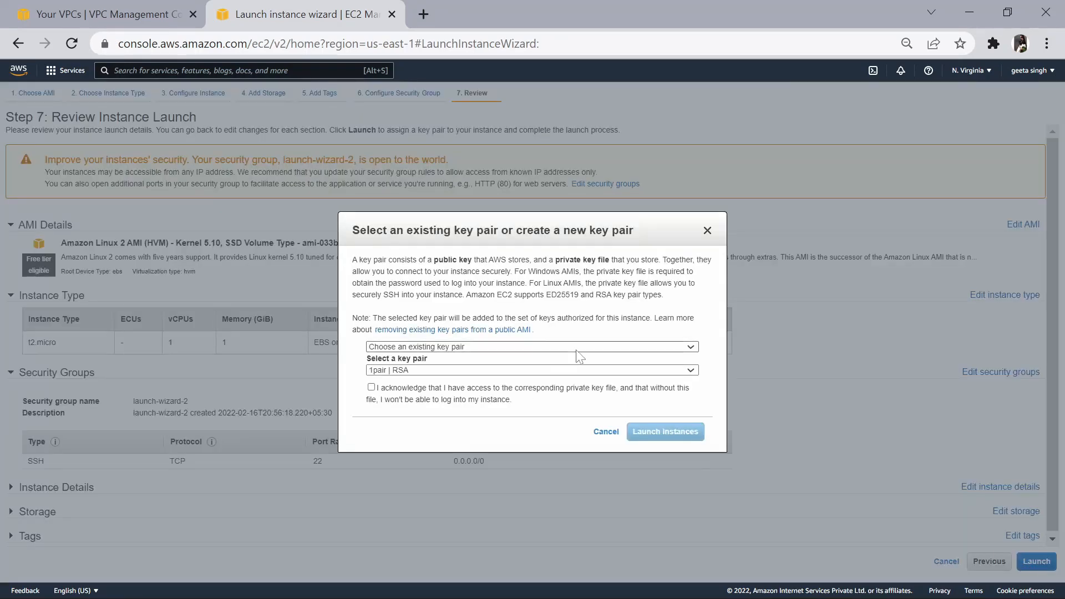
left_click(491, 350)
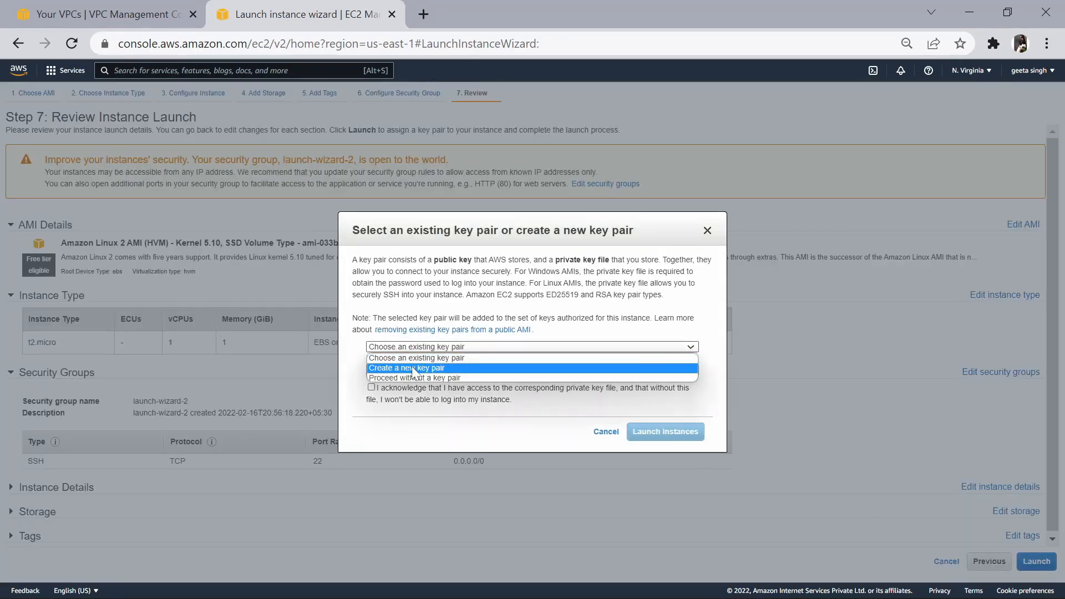
left_click(417, 367)
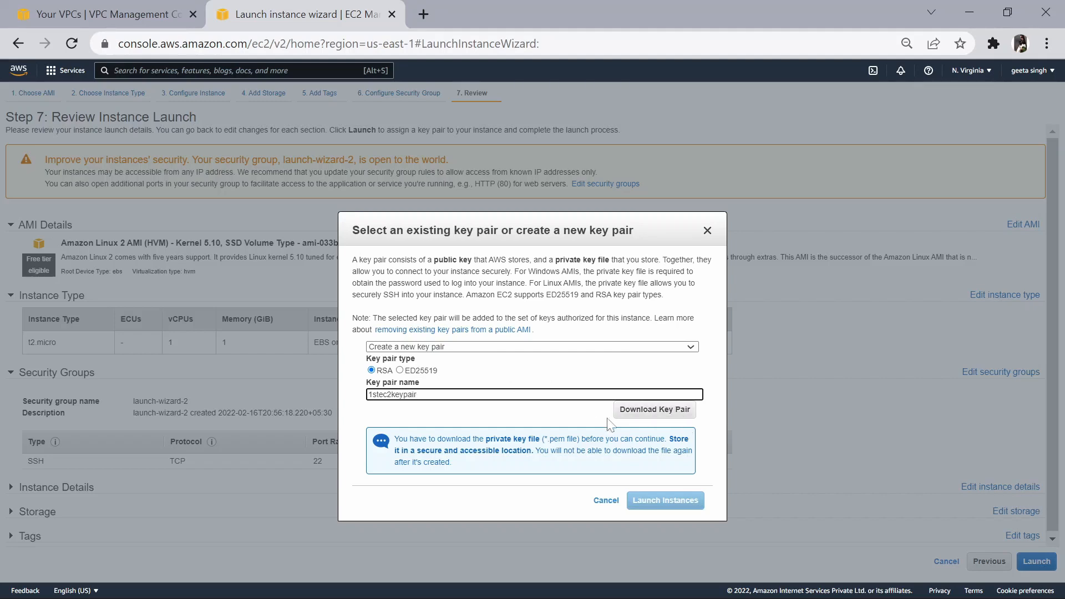
left_click(654, 416)
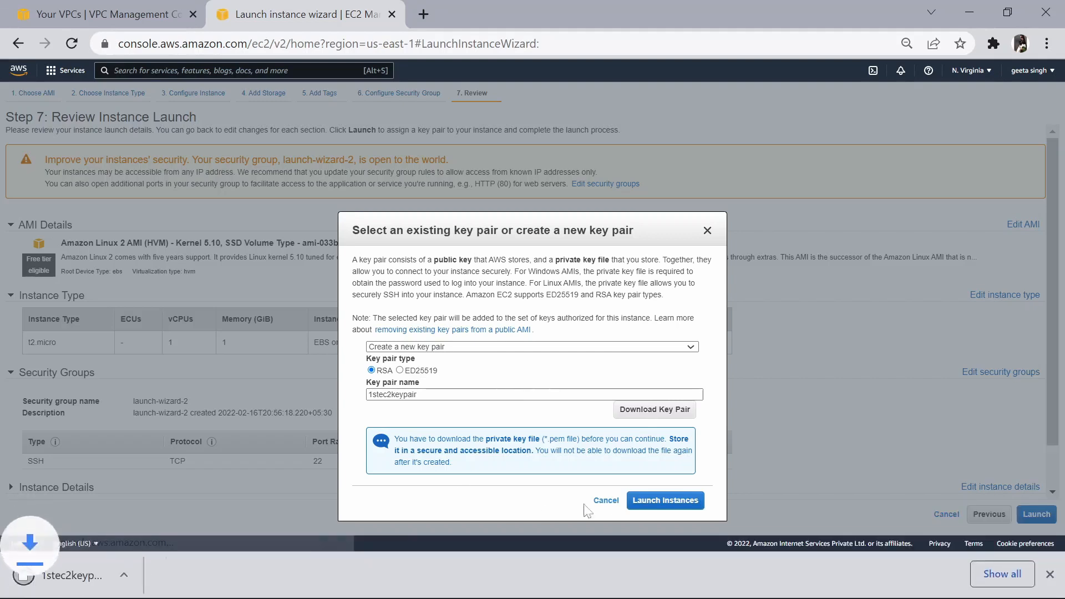
Launch the instance with the new key pair and check it in the refreshed instance list.
left_click(678, 502)
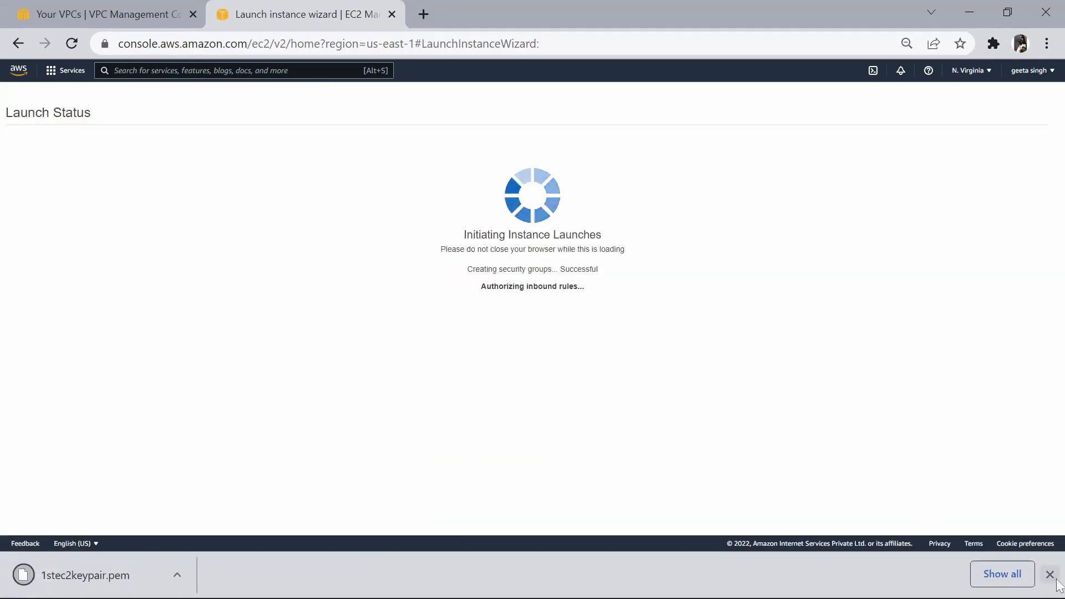
left_click(1049, 574)
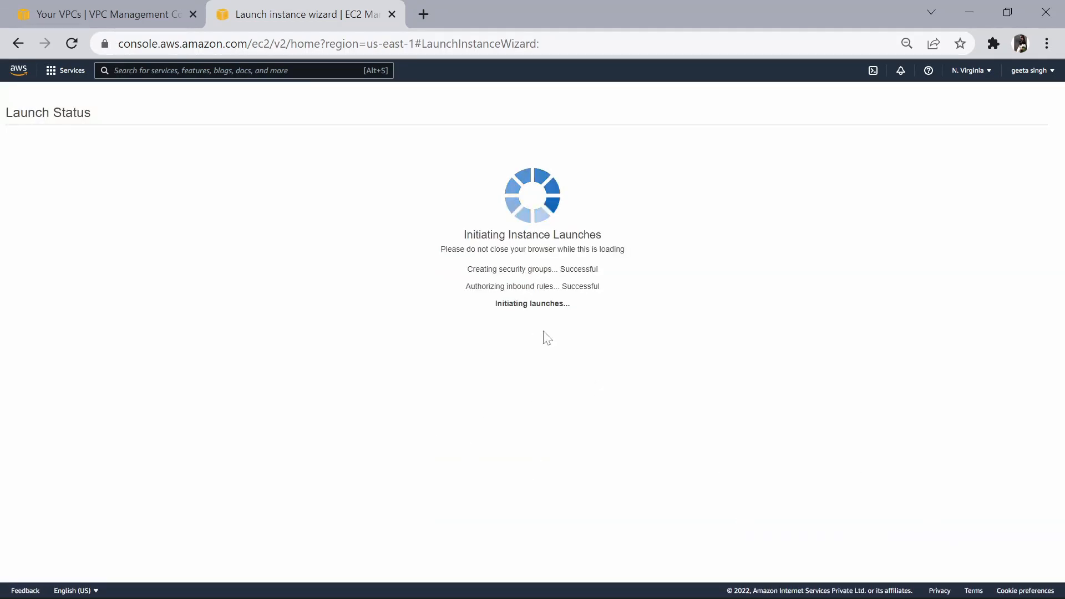
left_click(1021, 454)
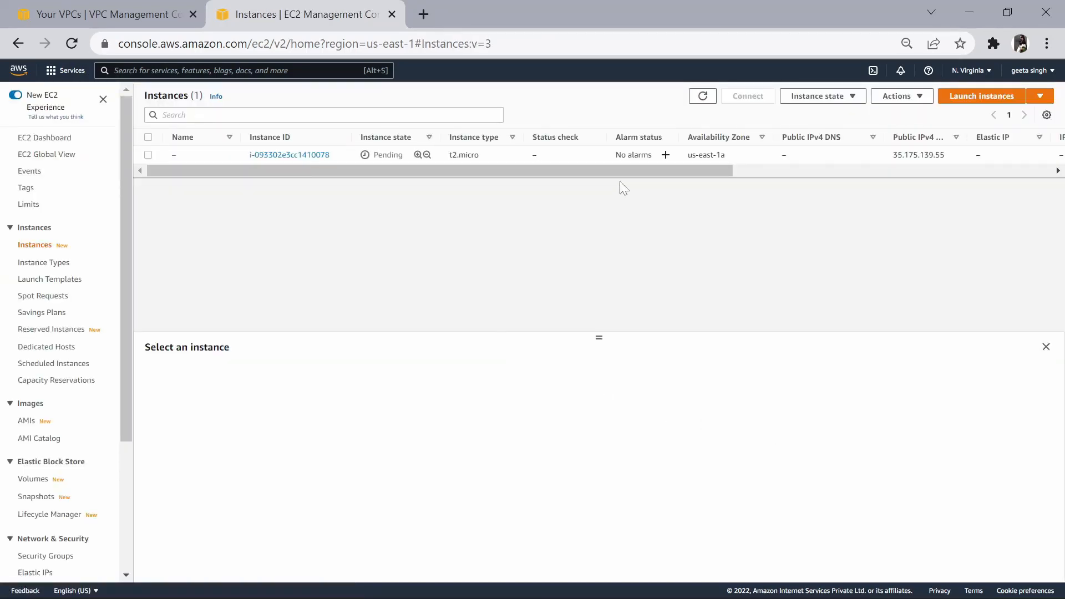
left_click_drag(325, 171, 294, 174)
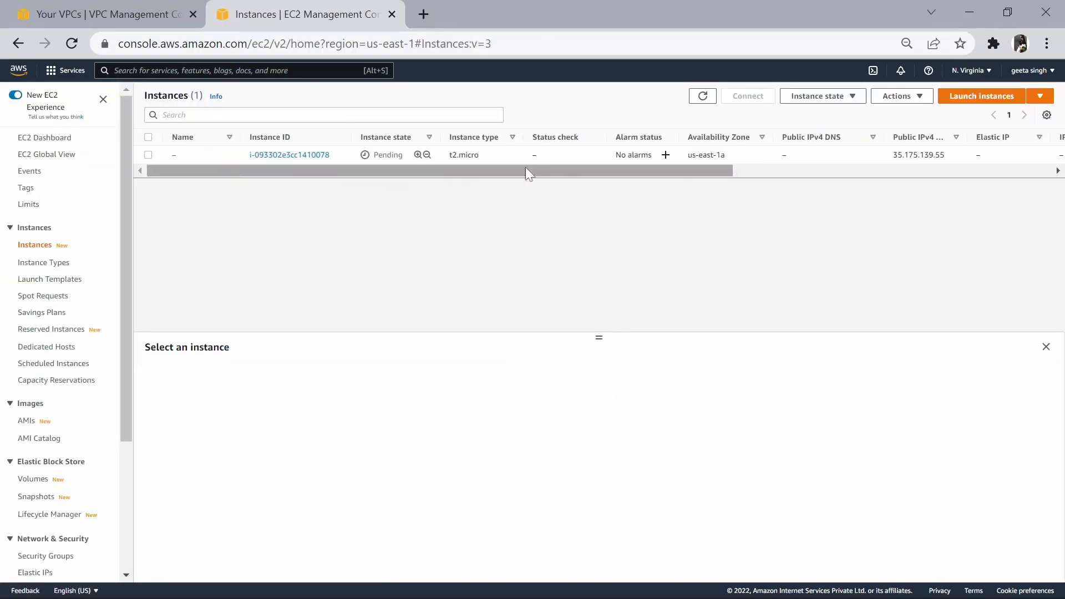
left_click(703, 96)
Switch back to the VPC console and create a VPC named 2vpc with the IPv4 CIDR 192.168.0.0/16.
left_click(128, 14)
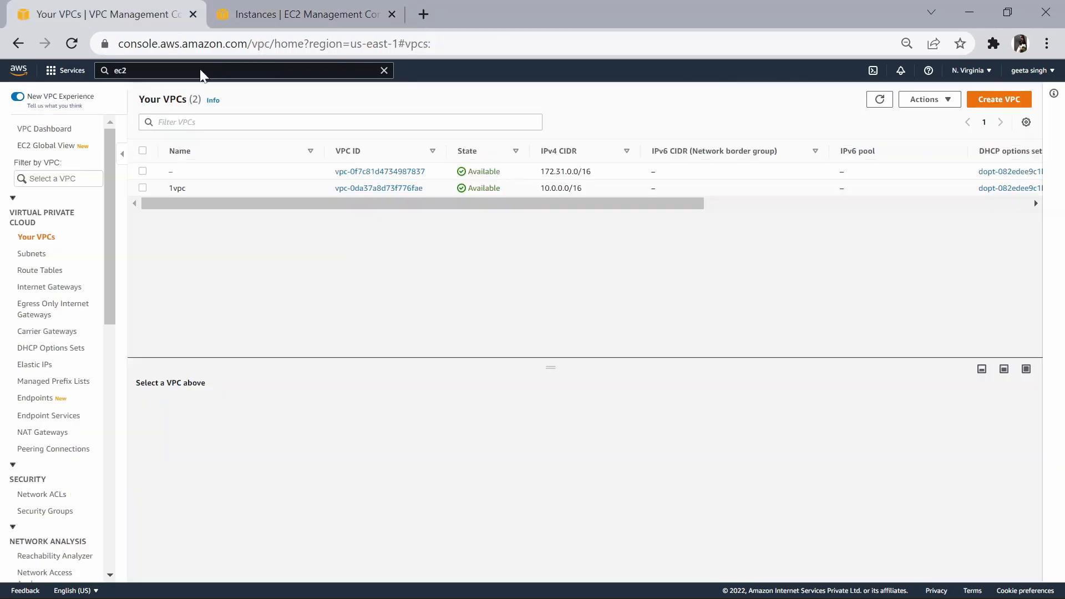
left_click(998, 99)
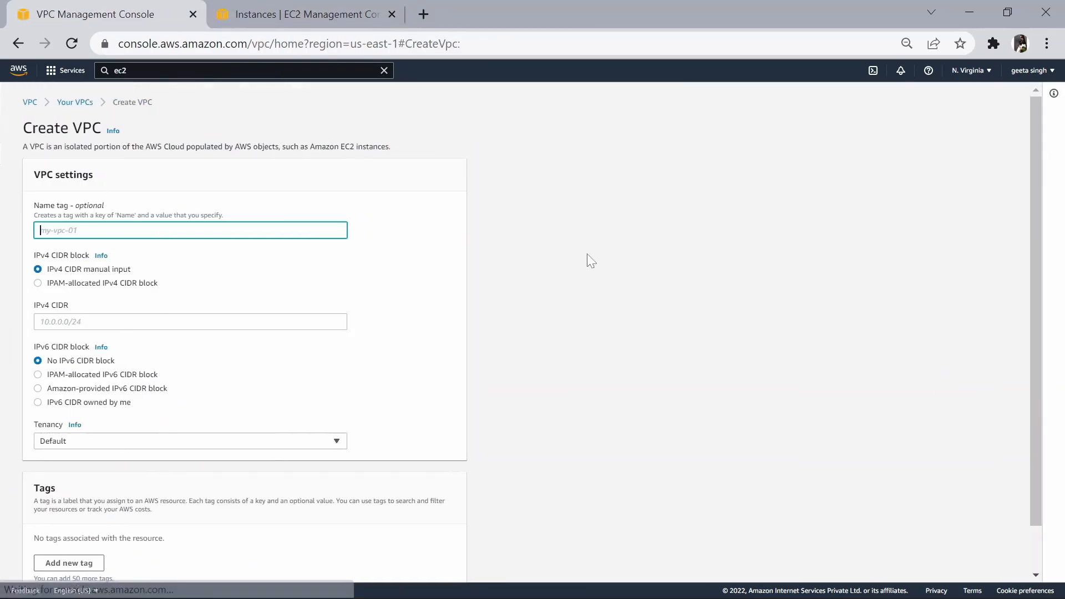
type("2vpc")
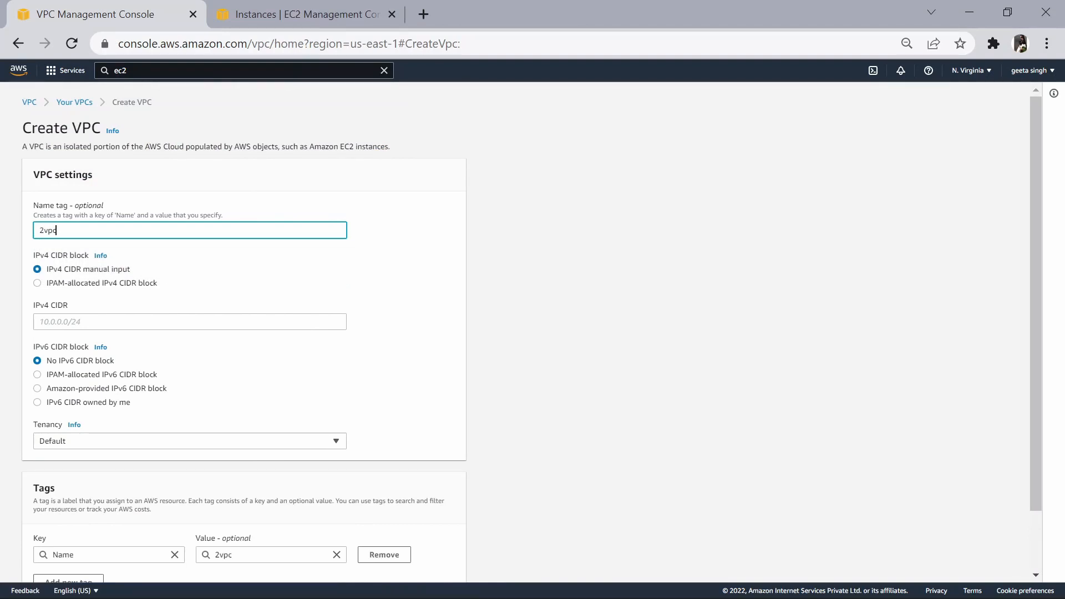
left_click(89, 322)
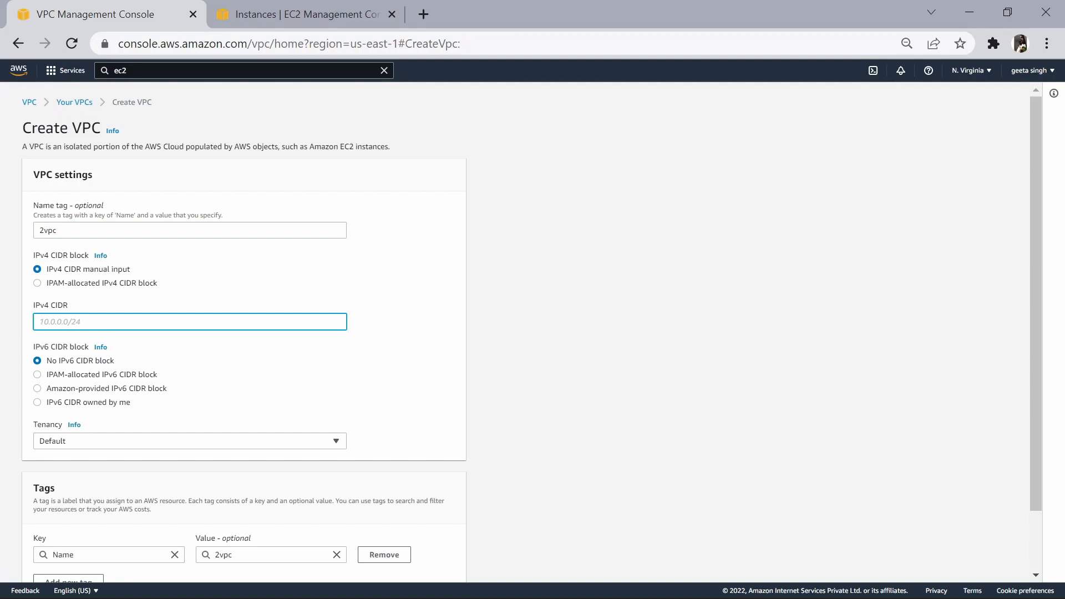
type("192.168.0.0/16")
scroll(186, 394, "down", 2)
left_click(421, 561)
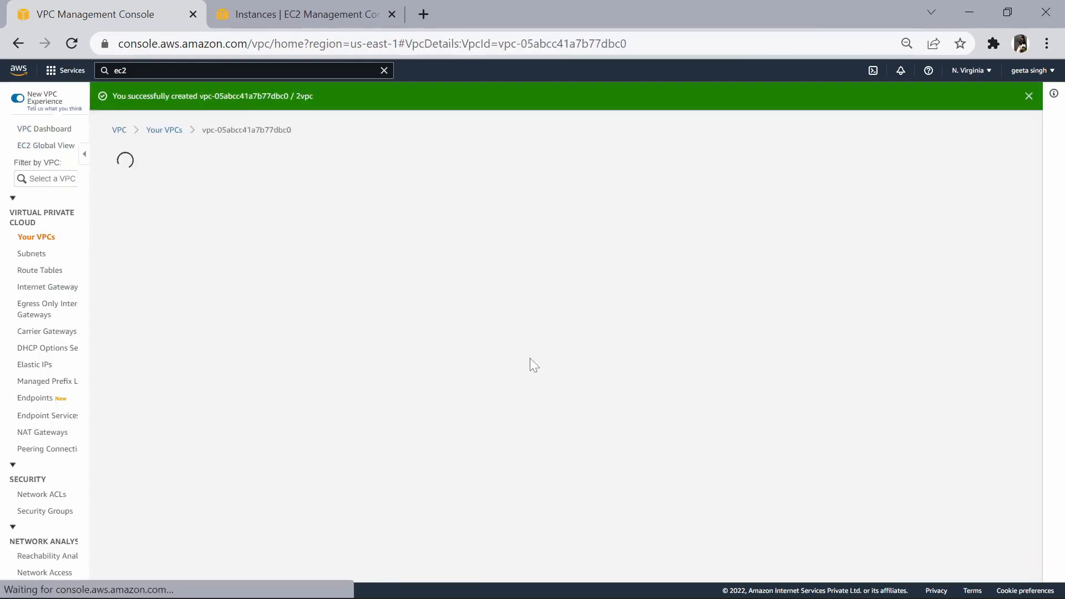
Start creating a subnet in the 2vpc VPC and name it 2sub.
left_click(34, 256)
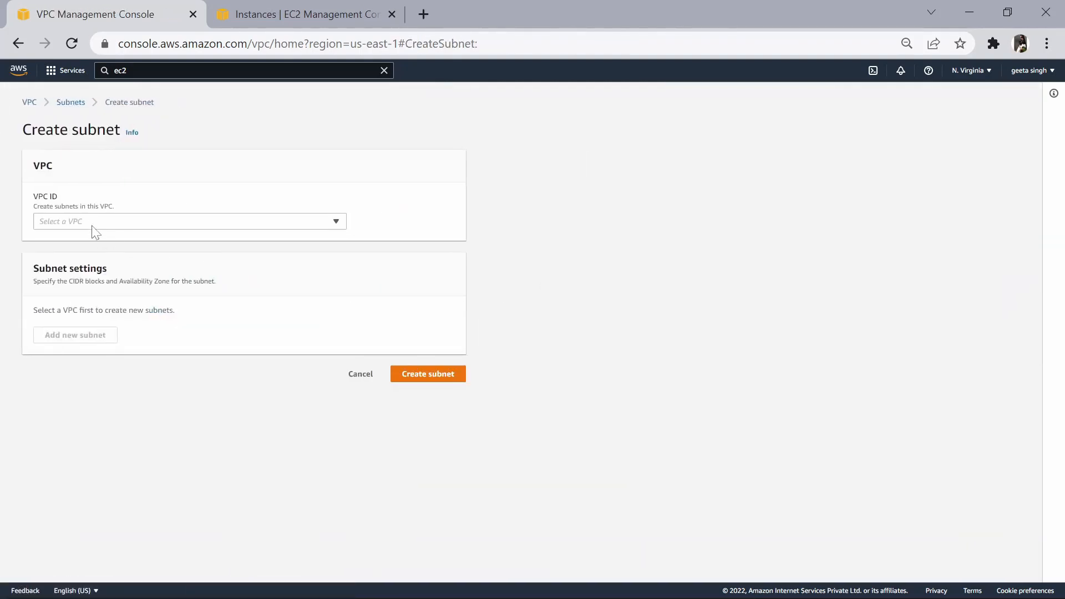
left_click(93, 227)
left_click(133, 305)
left_click(148, 222)
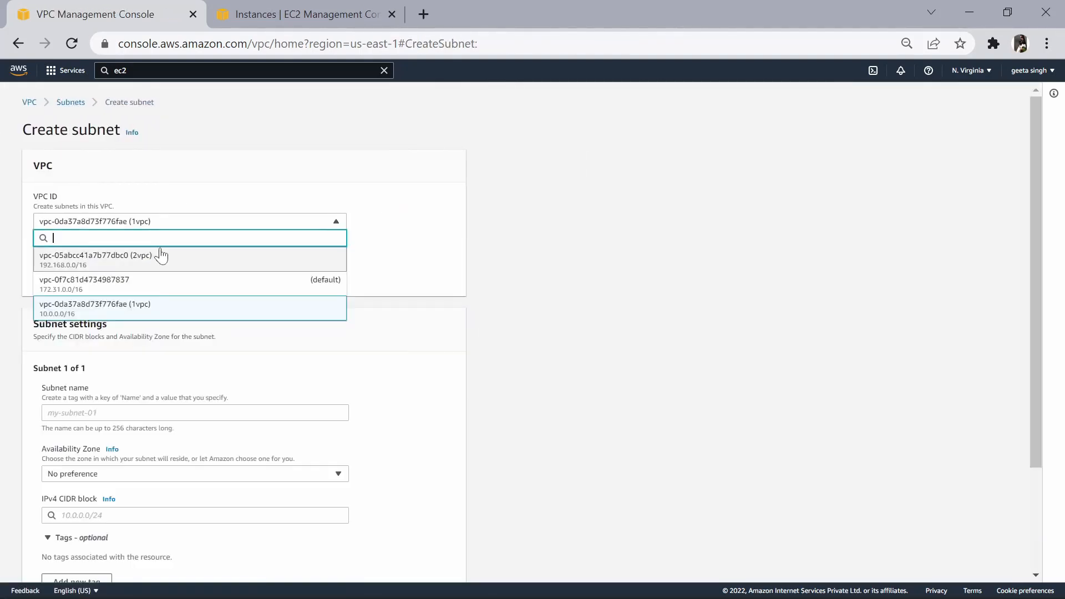
left_click(167, 304)
left_click(167, 413)
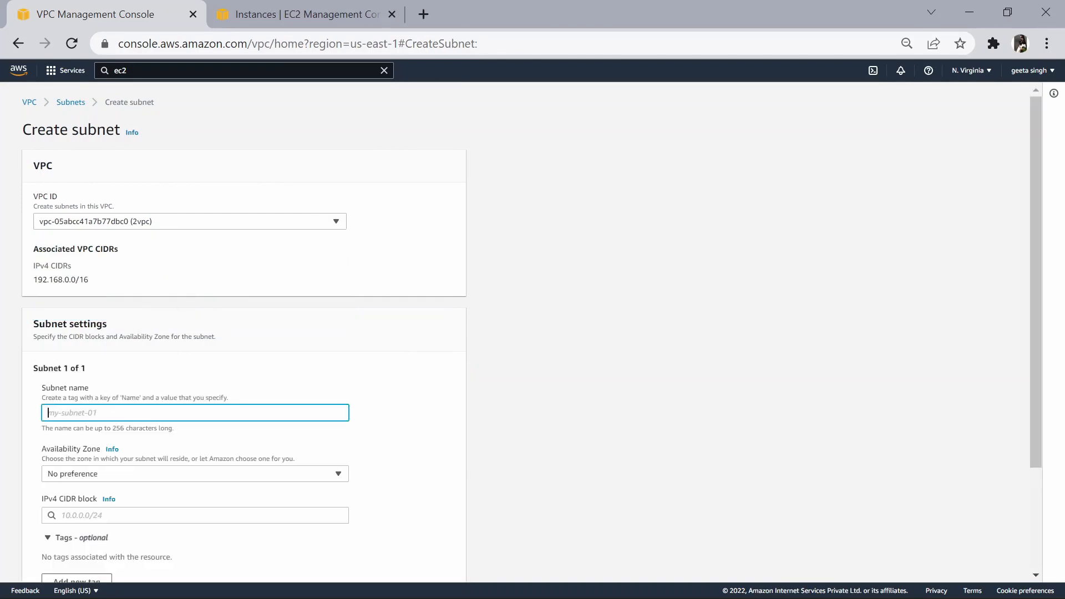
type("2")
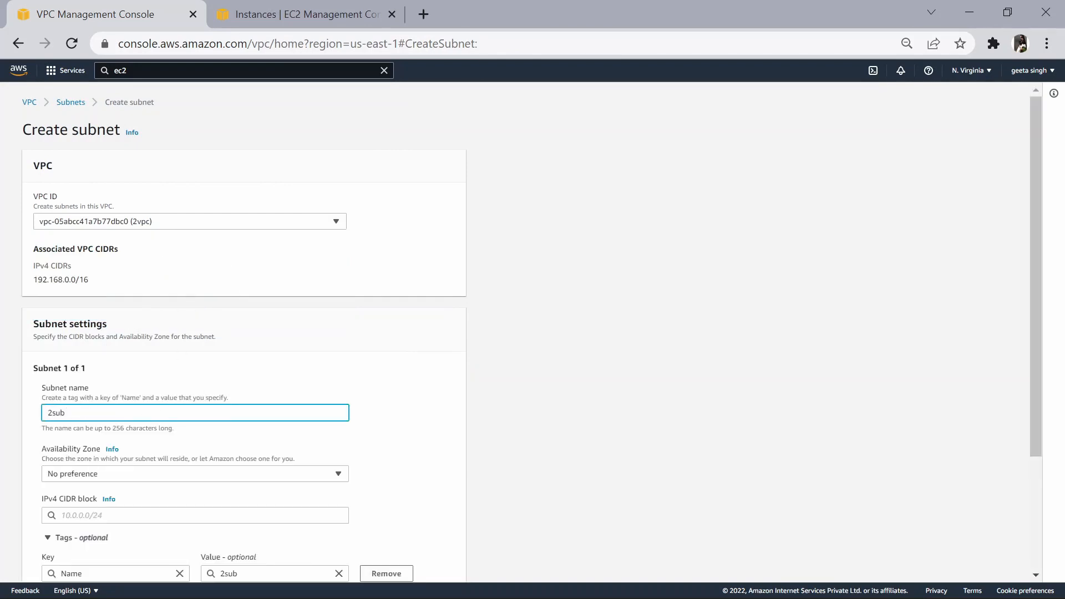
Finish naming the subnet 2sub and place it in the US East (N. Virginia) / us-east-1b availability zone.
type("sub")
scroll(106, 506, "down", 3)
left_click(227, 321)
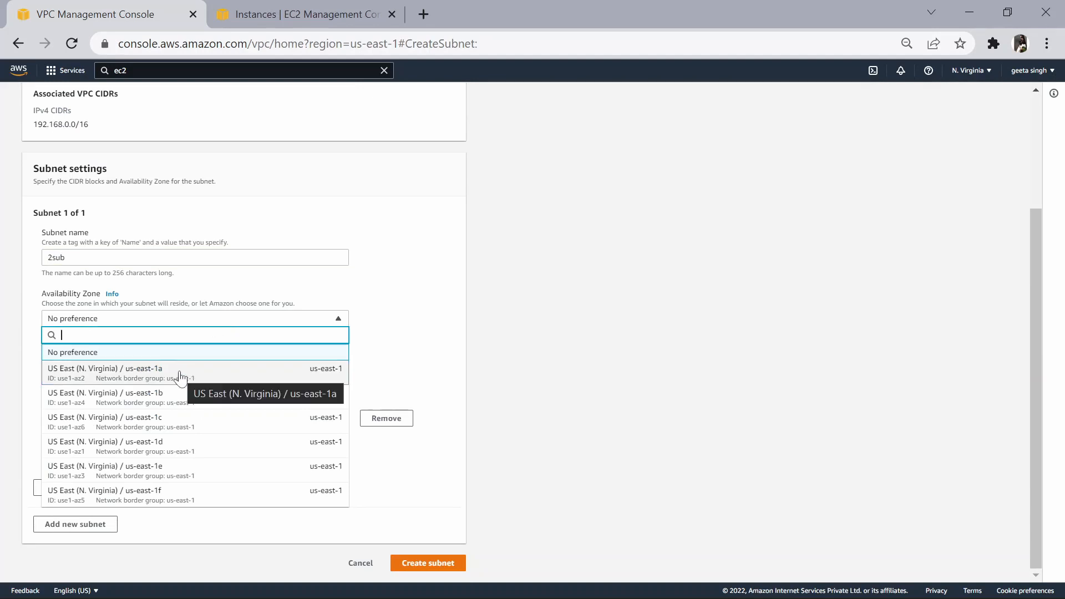
left_click(145, 399)
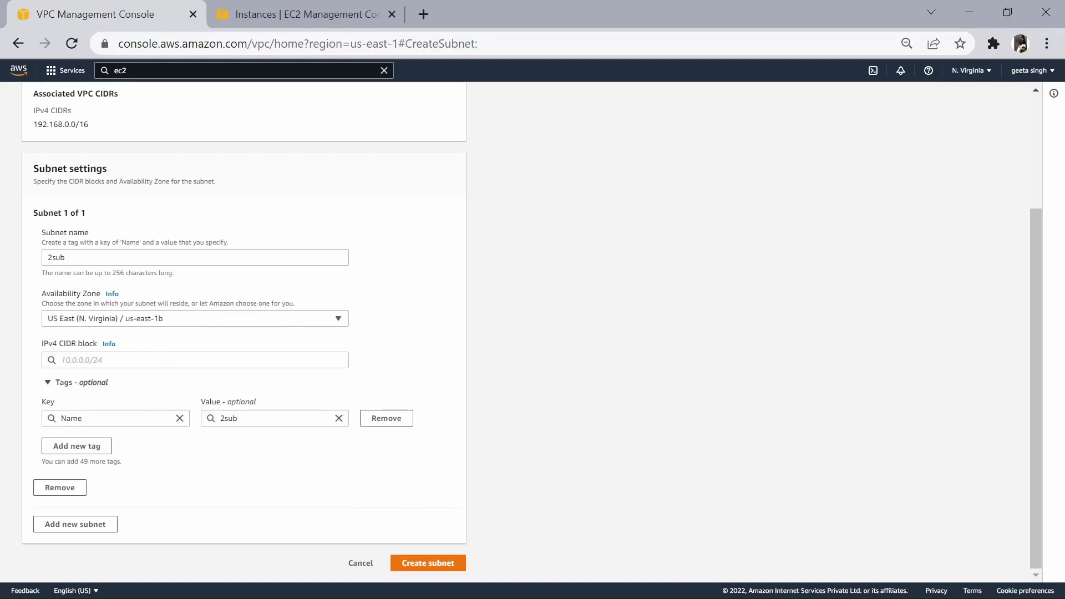
Set the subnet's IPv4 CIDR block to 192.168.0.0/24 and create the subnet.
left_click(145, 361)
type("192")
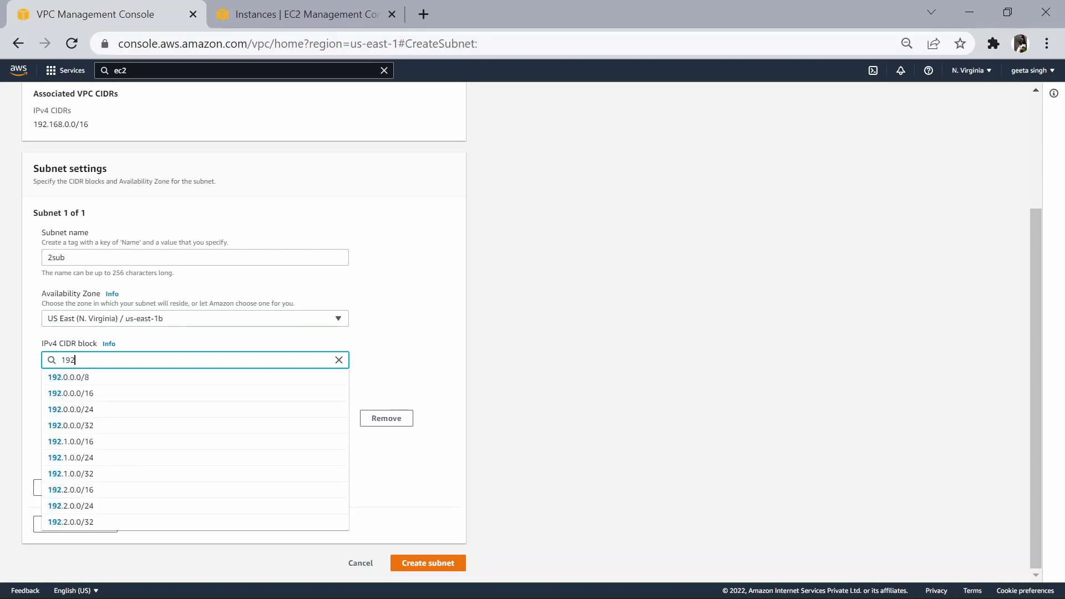
type(".168")
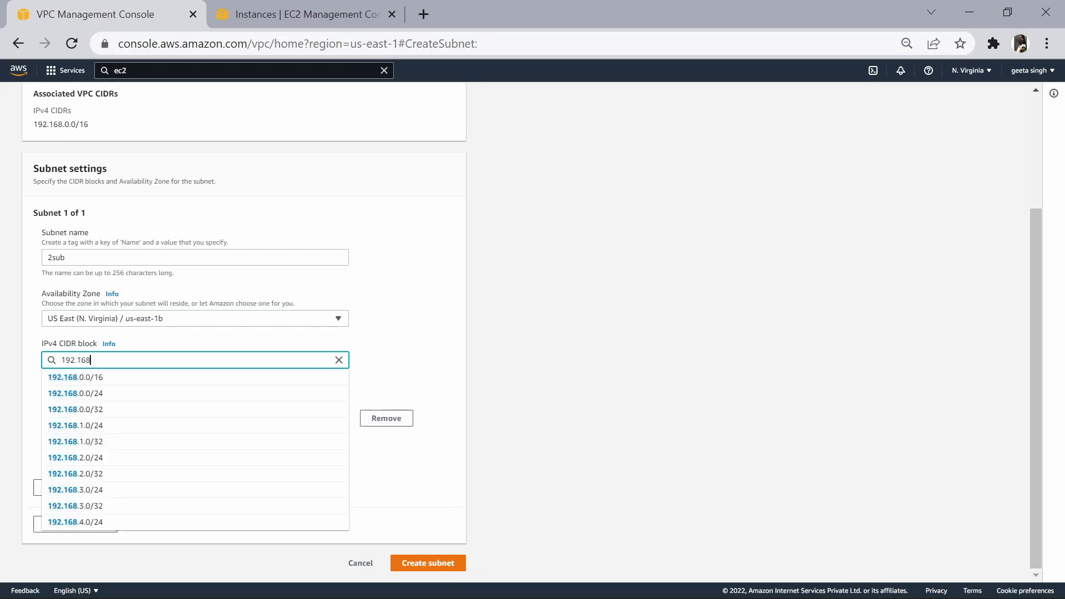
type(".0.0")
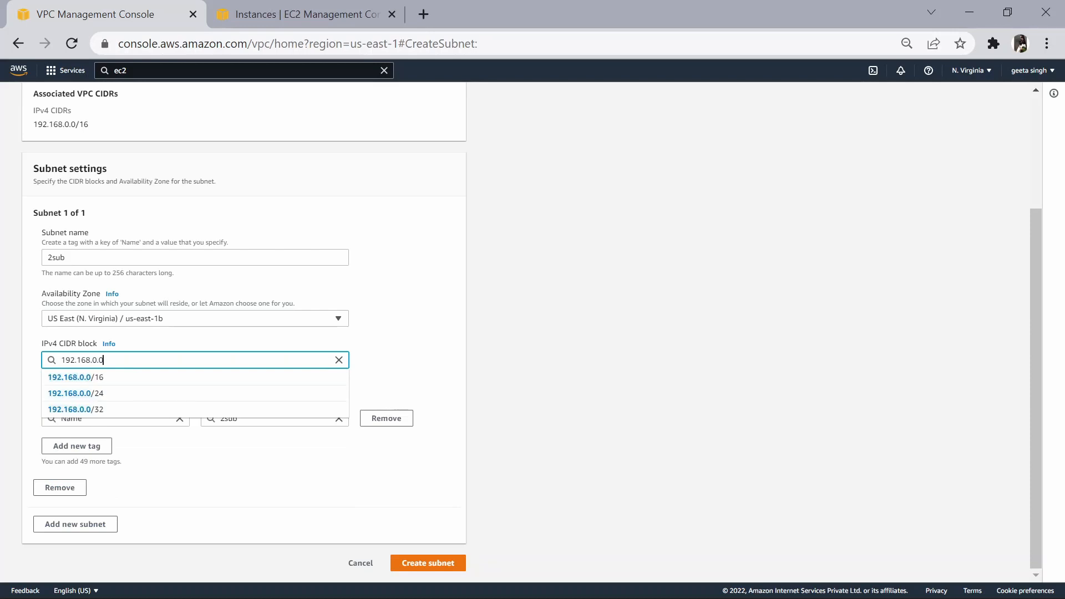
type("/24")
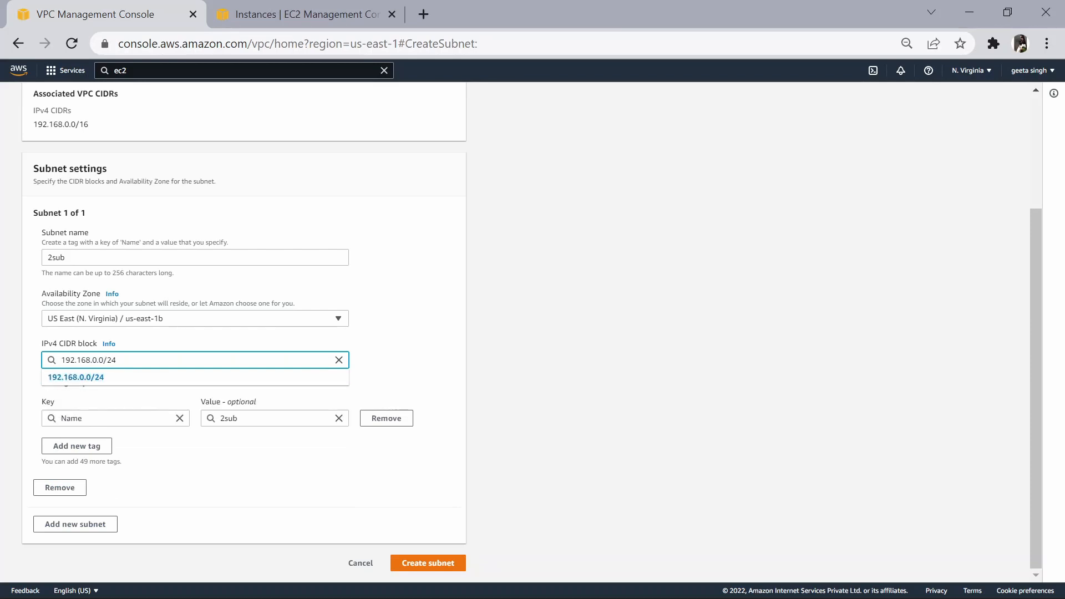
left_click(112, 376)
left_click(498, 484)
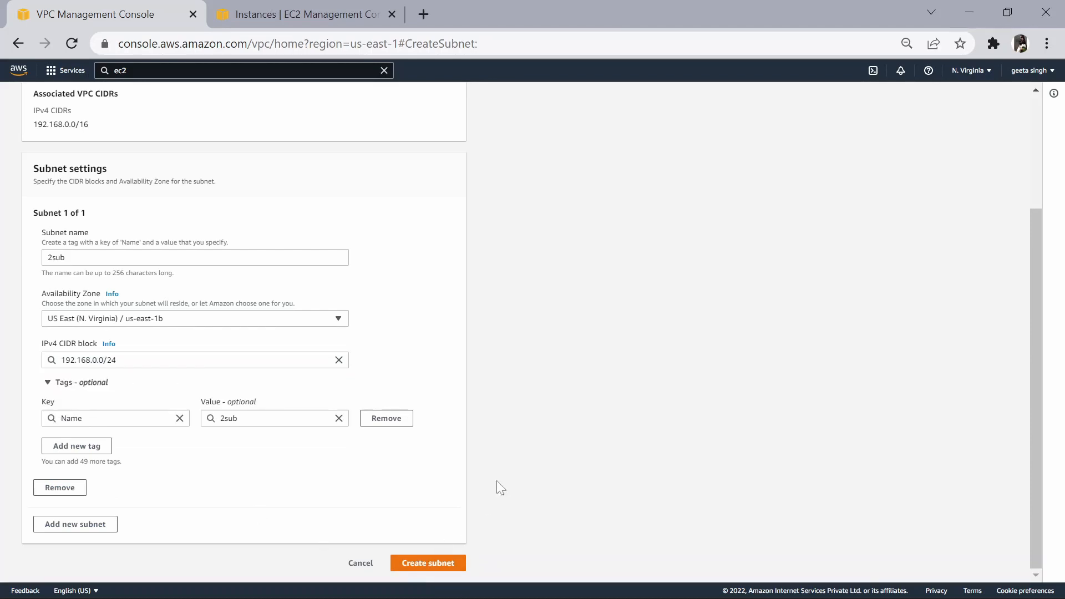
left_click(425, 565)
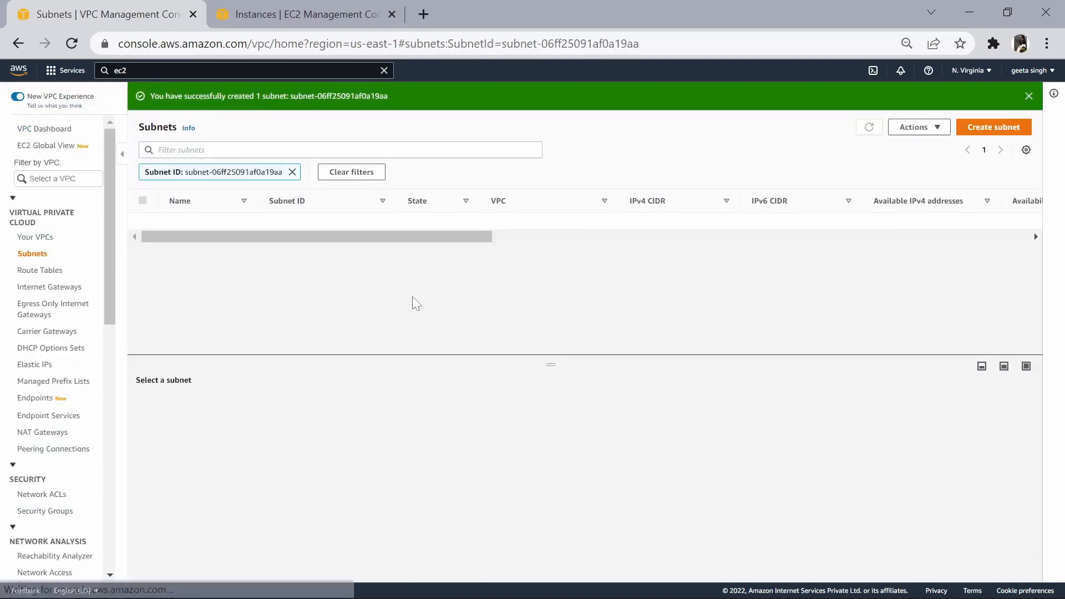
Create an internet gateway with the name tag 2igw.
left_click(36, 287)
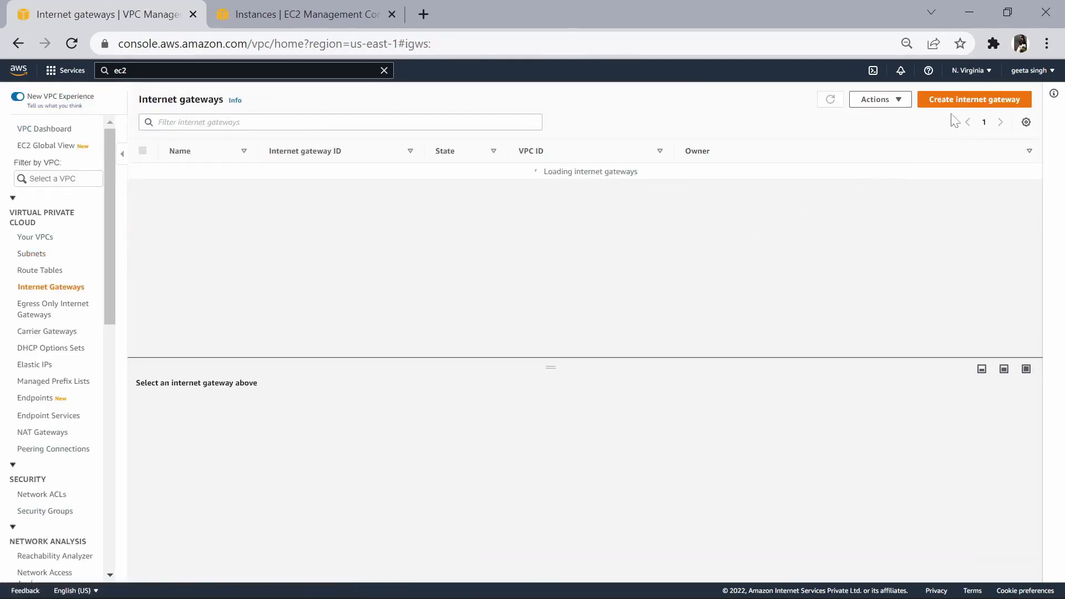
left_click(966, 104)
left_click(133, 249)
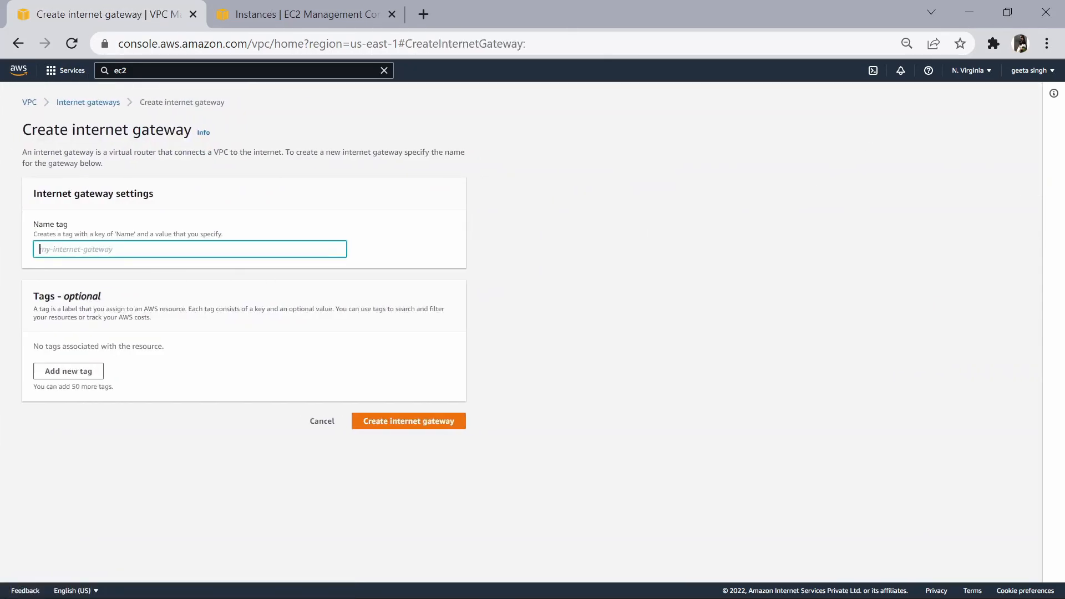
type("2igw")
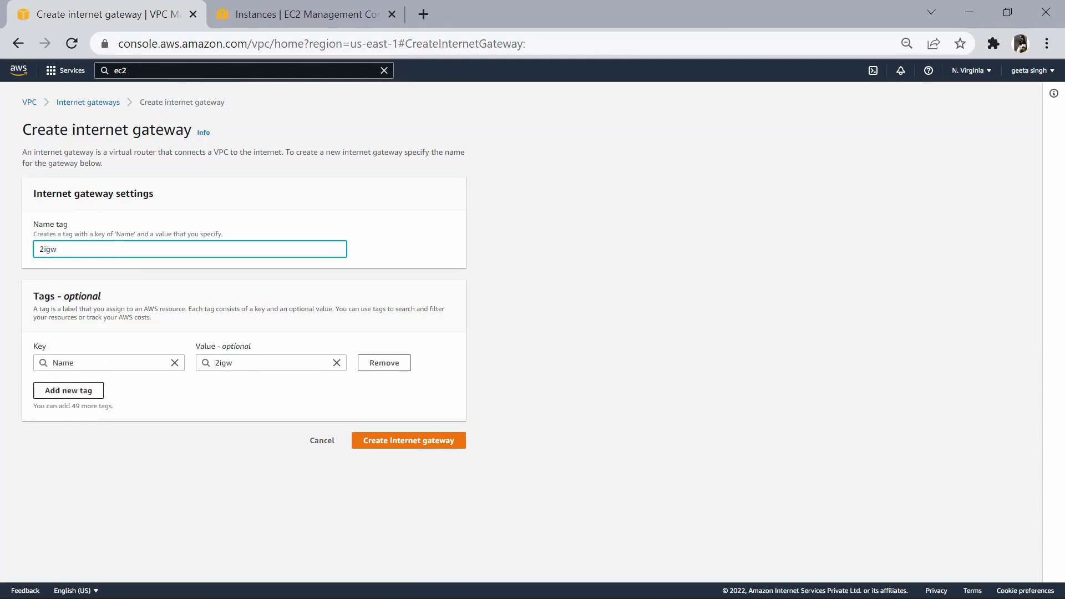
left_click(456, 440)
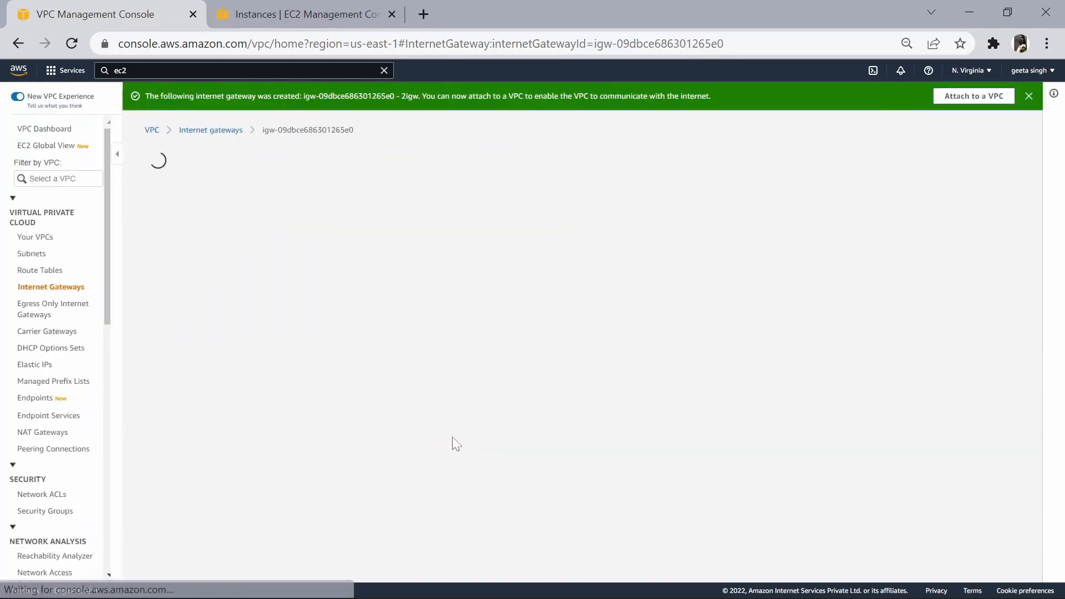
Attach the 2igw internet gateway to the 2vpc VPC.
left_click(217, 131)
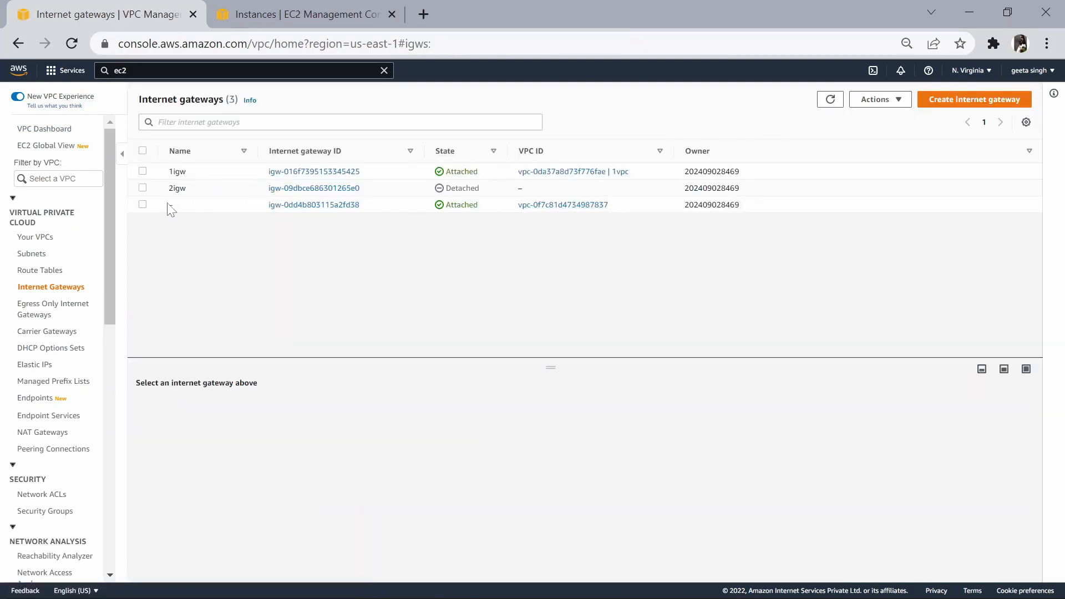
left_click(142, 188)
left_click(881, 100)
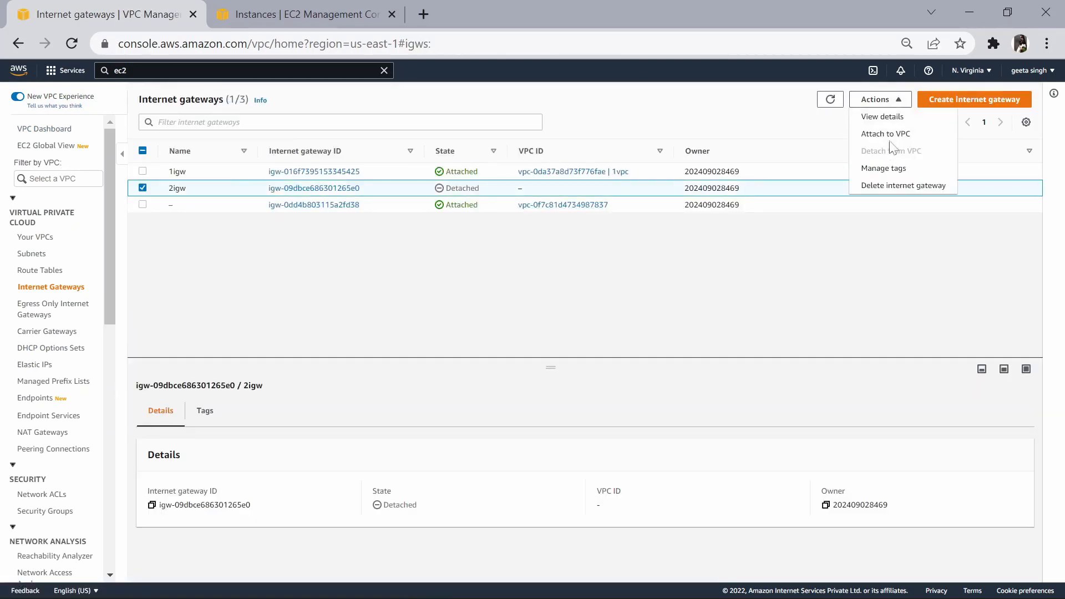
left_click(882, 139)
left_click(130, 232)
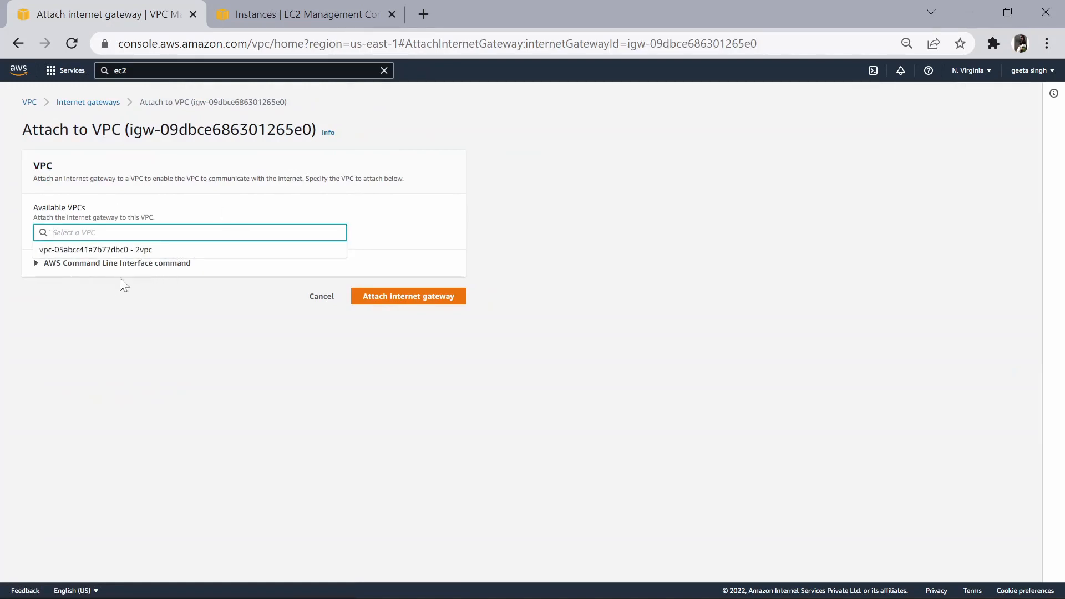
left_click(159, 251)
left_click(438, 298)
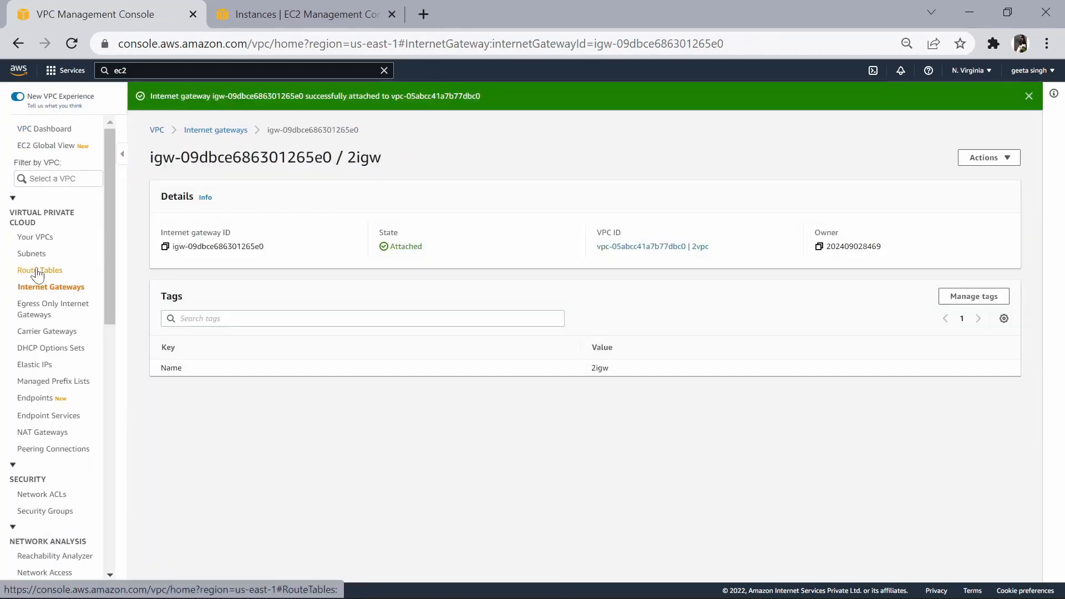
Explicitly associate the 2sub subnet with the main route table of 2vpc and save the association.
left_click(34, 271)
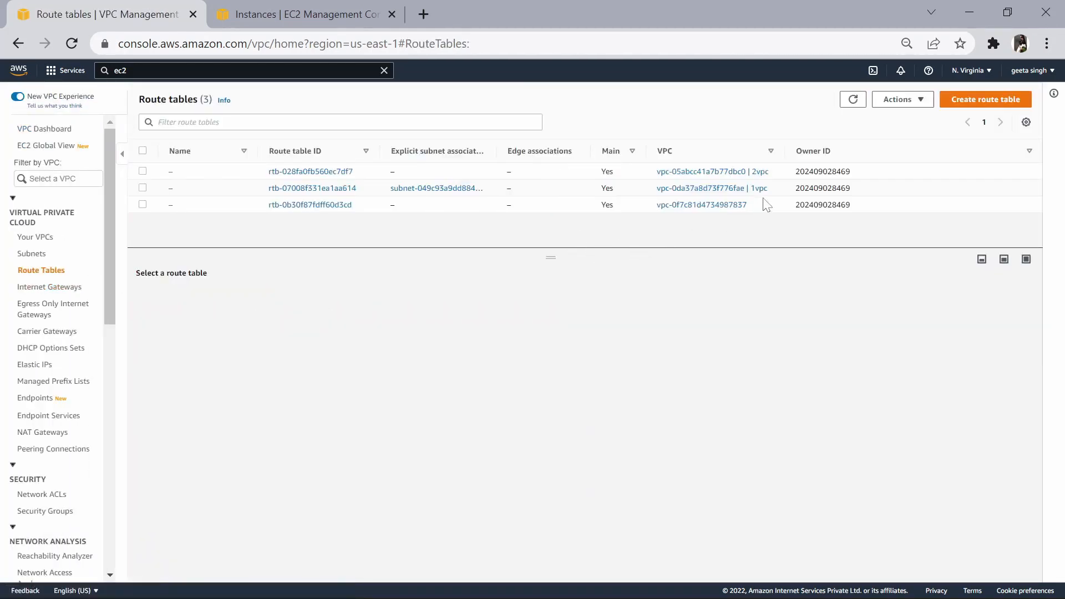
left_click(143, 170)
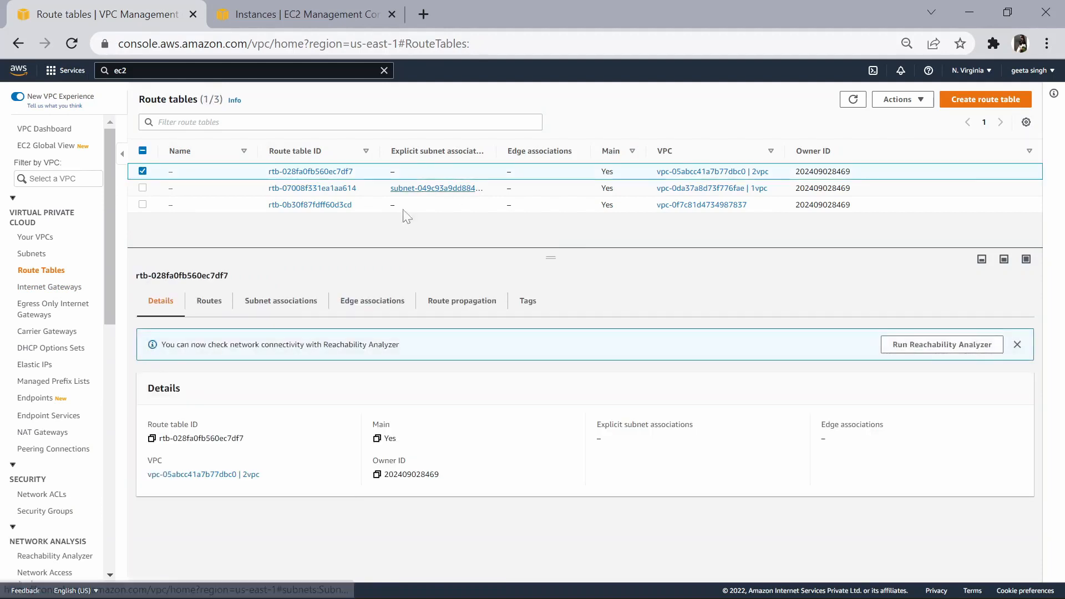
left_click(277, 302)
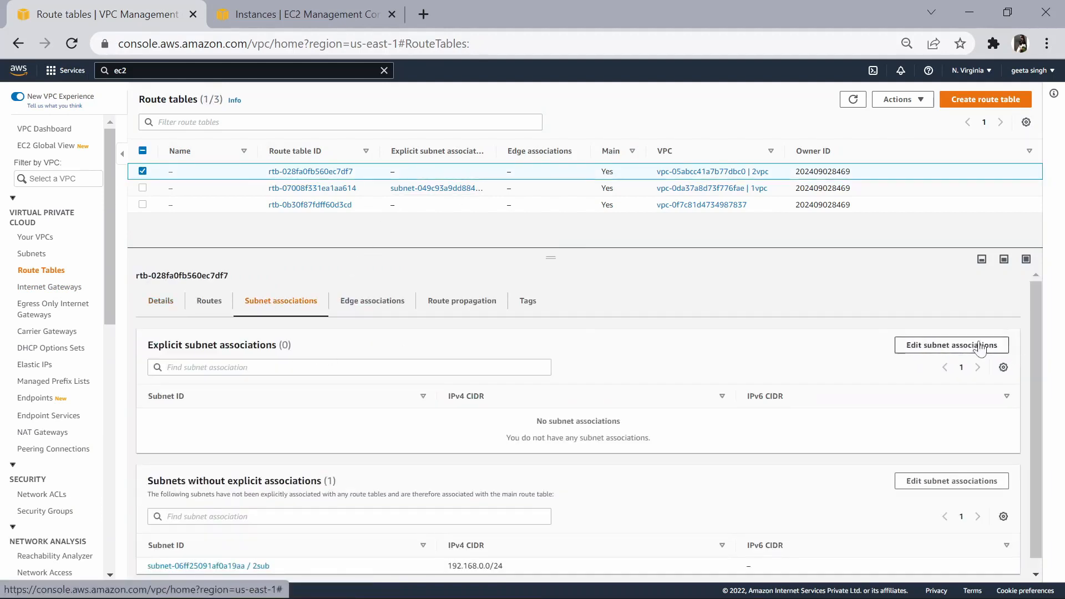
left_click(950, 345)
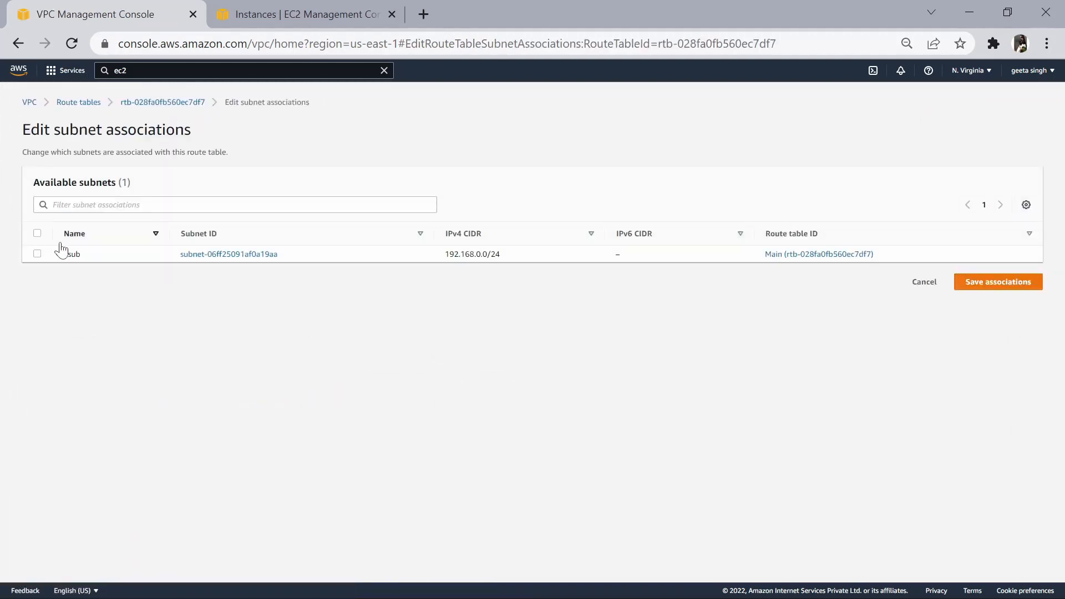
left_click(37, 254)
left_click(971, 376)
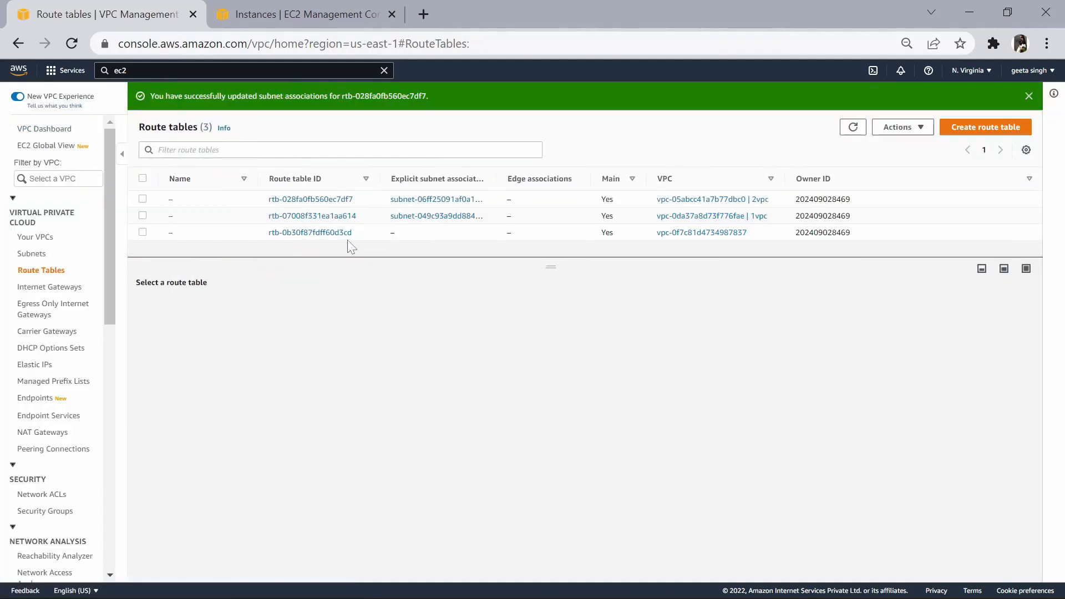
Add a route in the 2vpc route table from destination 0.0.0.0/0 to the 2igw internet gateway and save it.
left_click(144, 200)
left_click(209, 310)
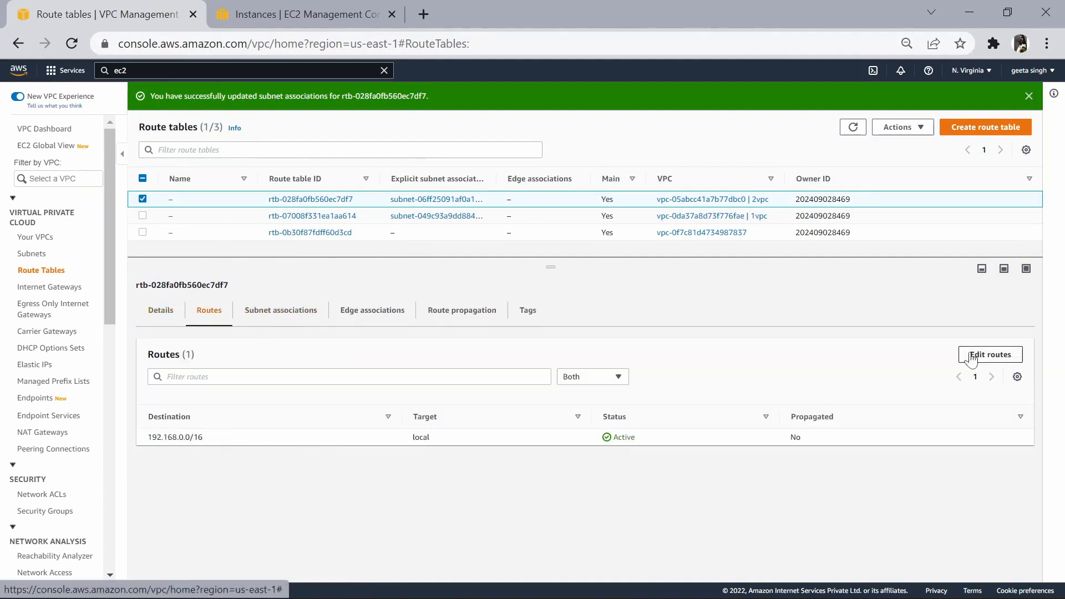
left_click(991, 354)
left_click(67, 237)
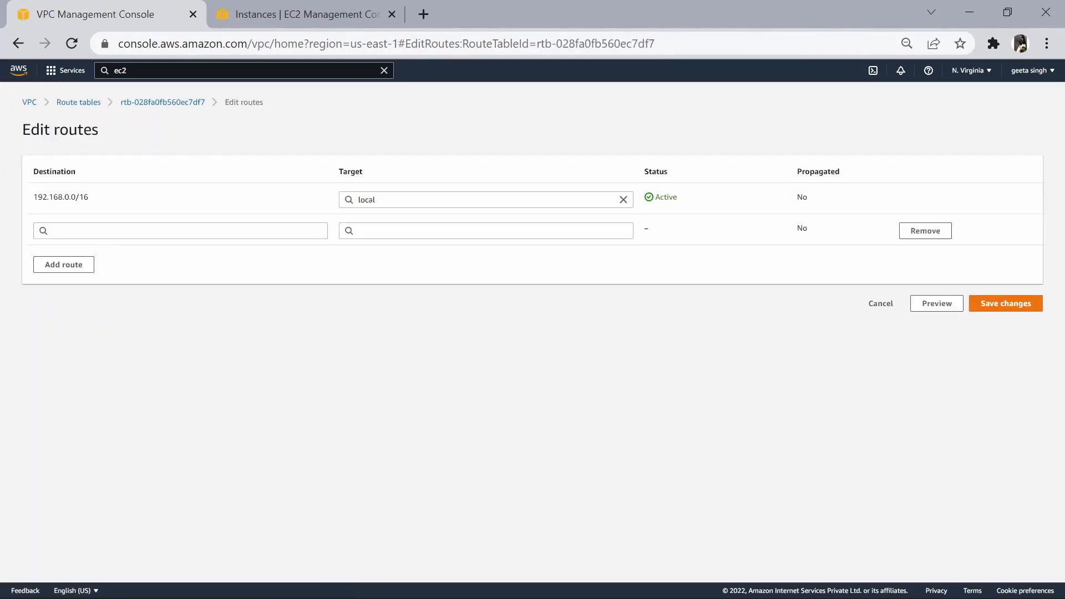
left_click(106, 238)
left_click(167, 253)
left_click(422, 231)
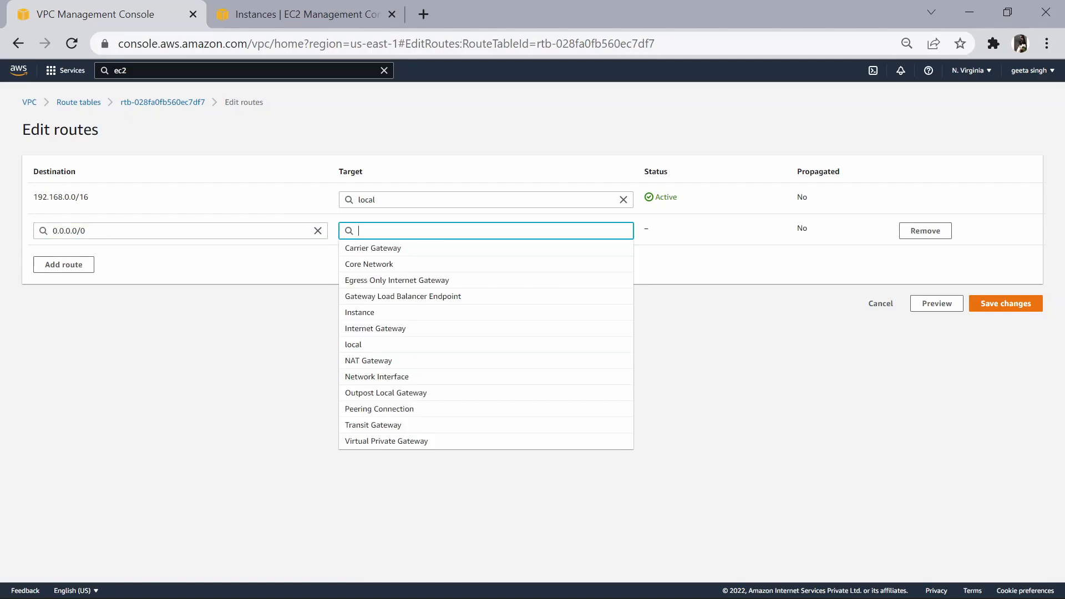
type("inter")
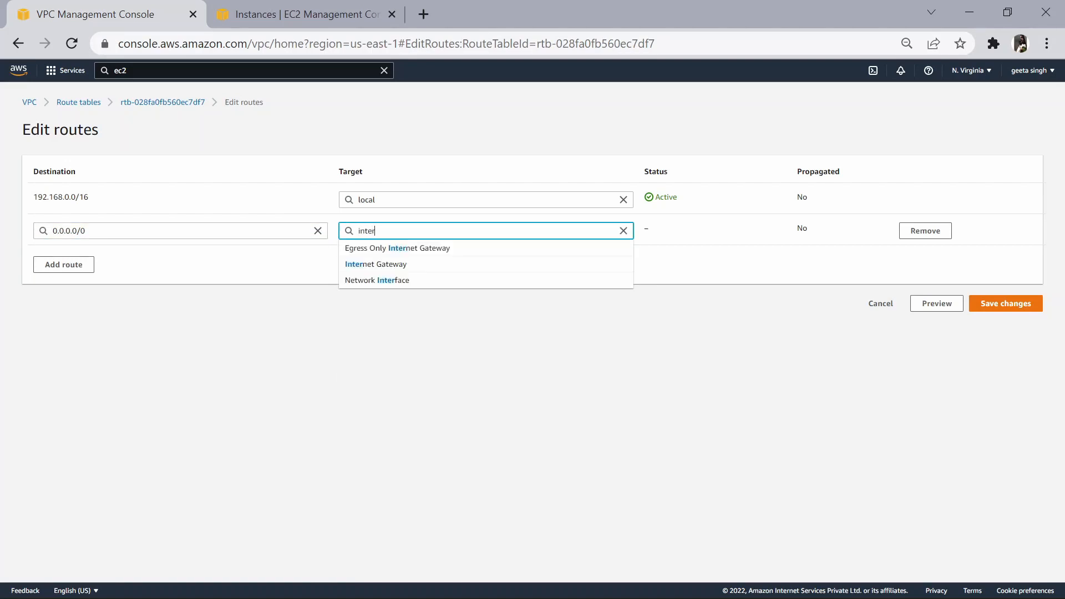
left_click(442, 269)
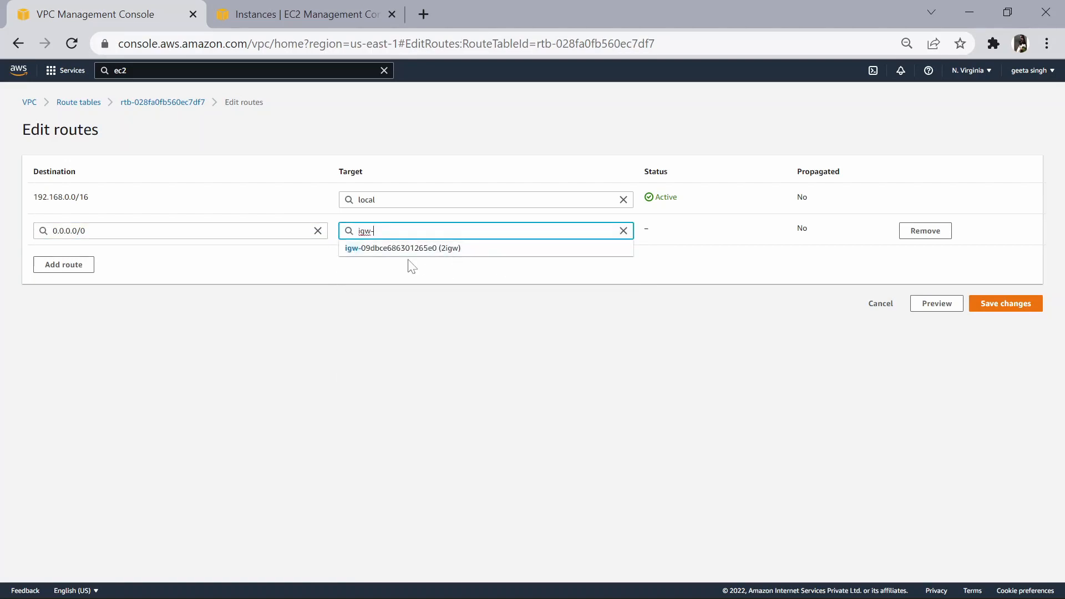
left_click(452, 249)
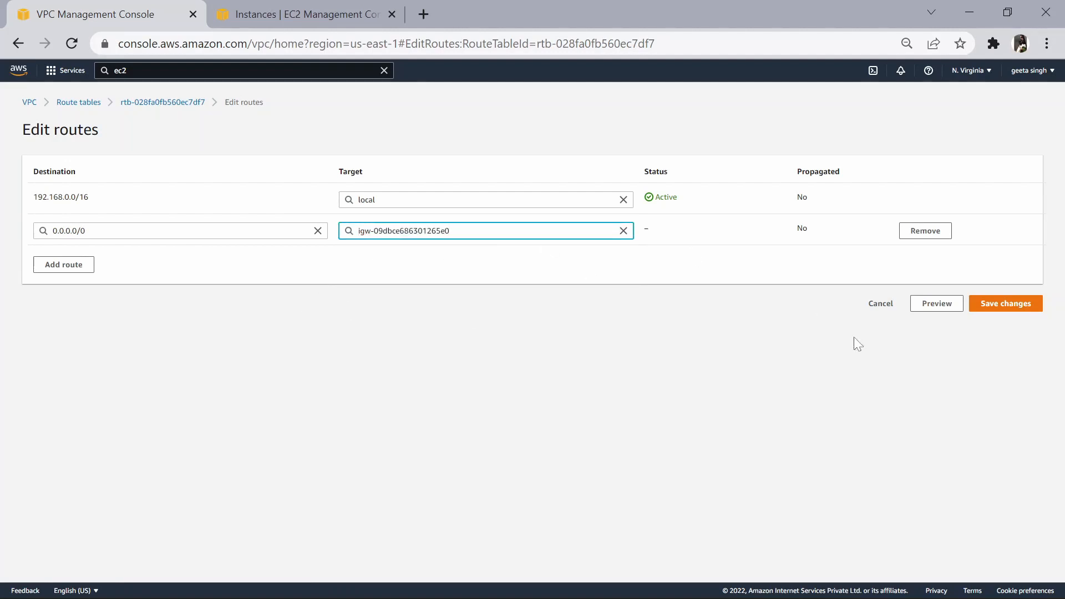
left_click(1034, 312)
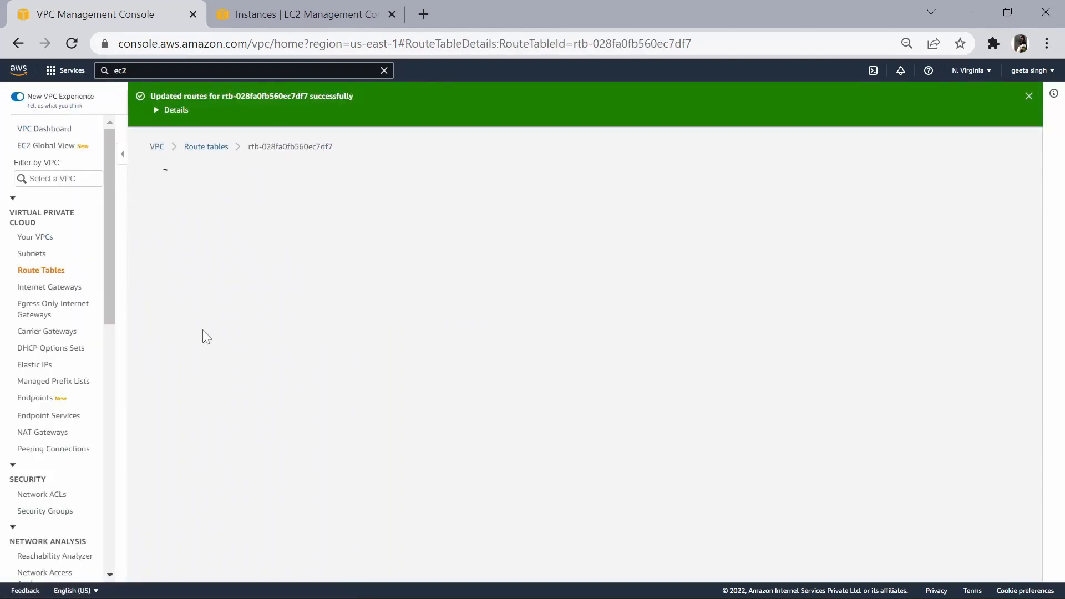
Switch to the EC2 console, name the running instance 1 and refresh the instance list.
left_click(36, 237)
left_click(278, 14)
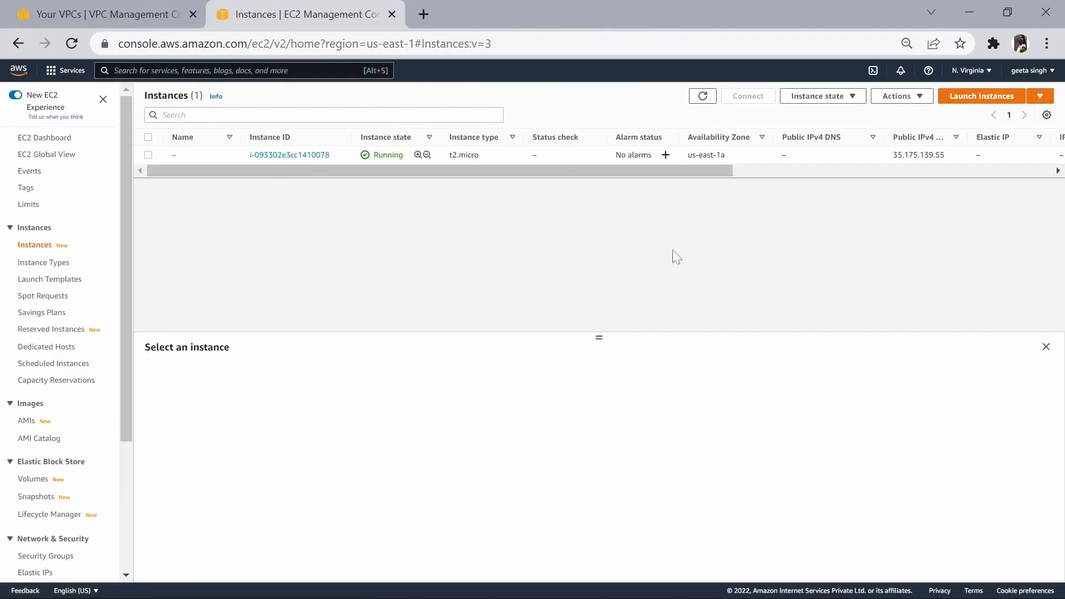
left_click(703, 97)
left_click(182, 155)
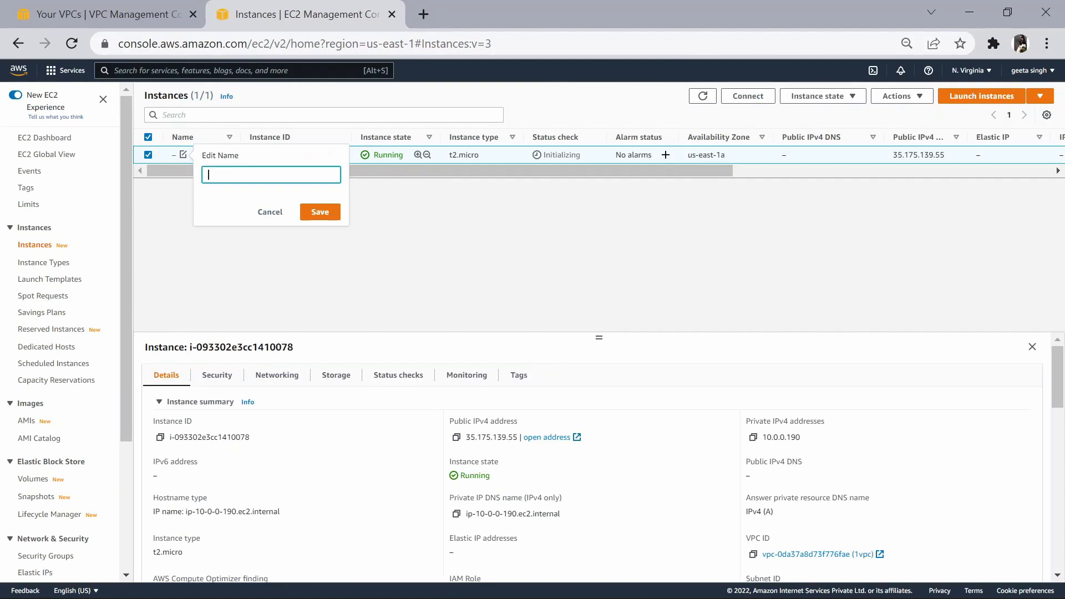
key("Return")
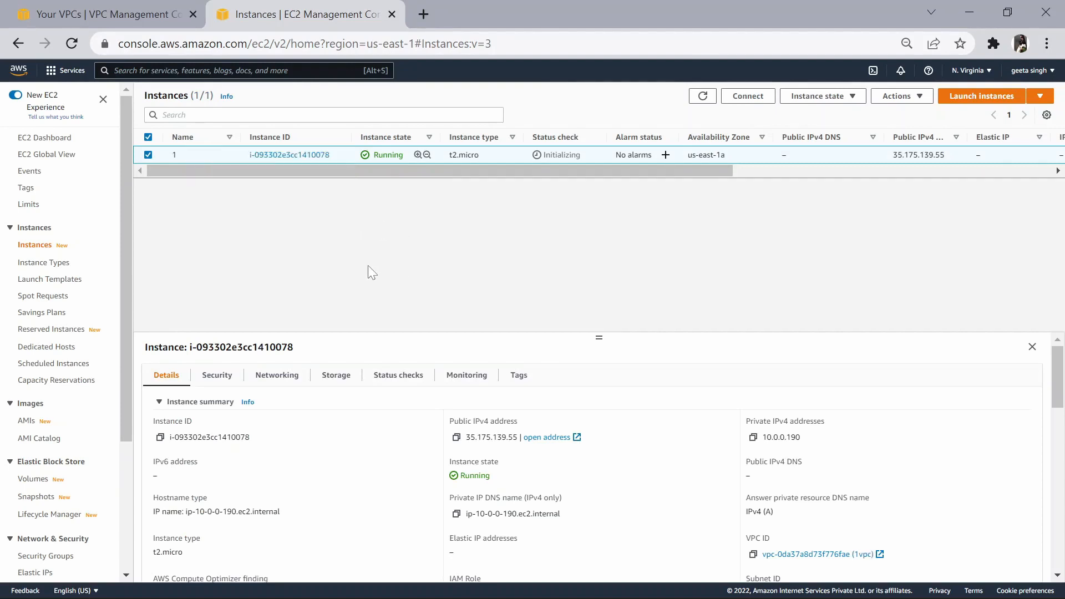
left_click_drag(578, 172, 555, 170)
left_click(703, 96)
Start launching a new instance from the Amazon Linux 2 AMI (HVM) - Kernel 5.10, 64-bit (x86), with type t2.micro.
left_click(982, 98)
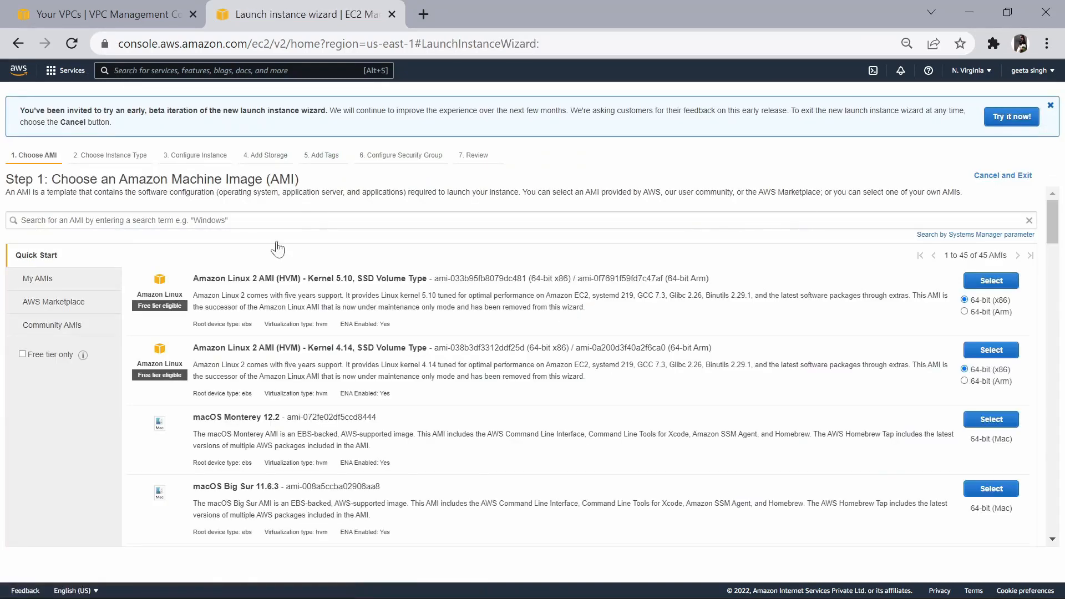
left_click(993, 281)
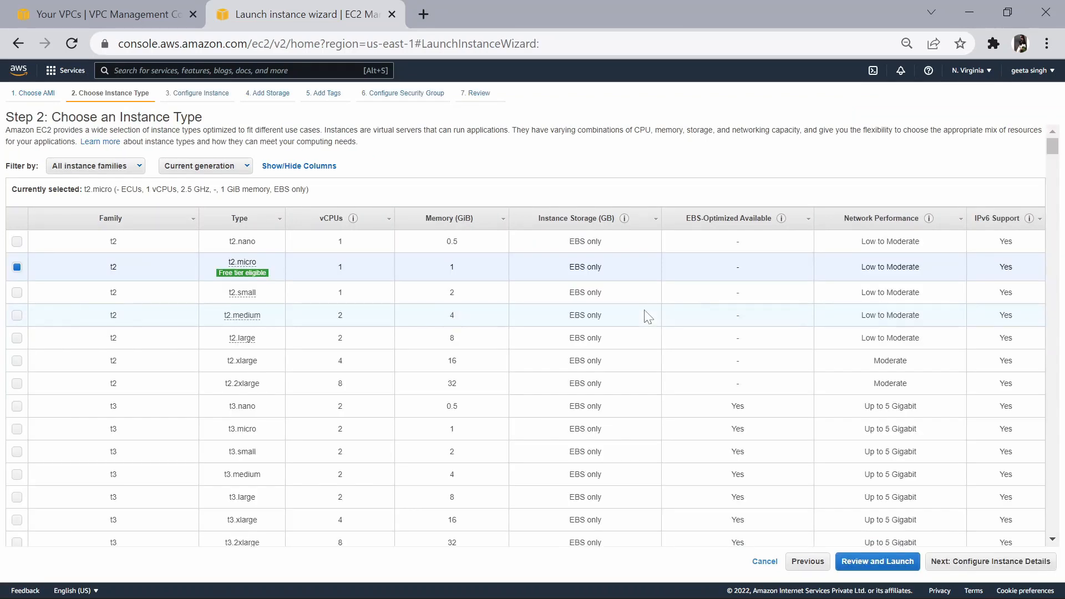
left_click(982, 561)
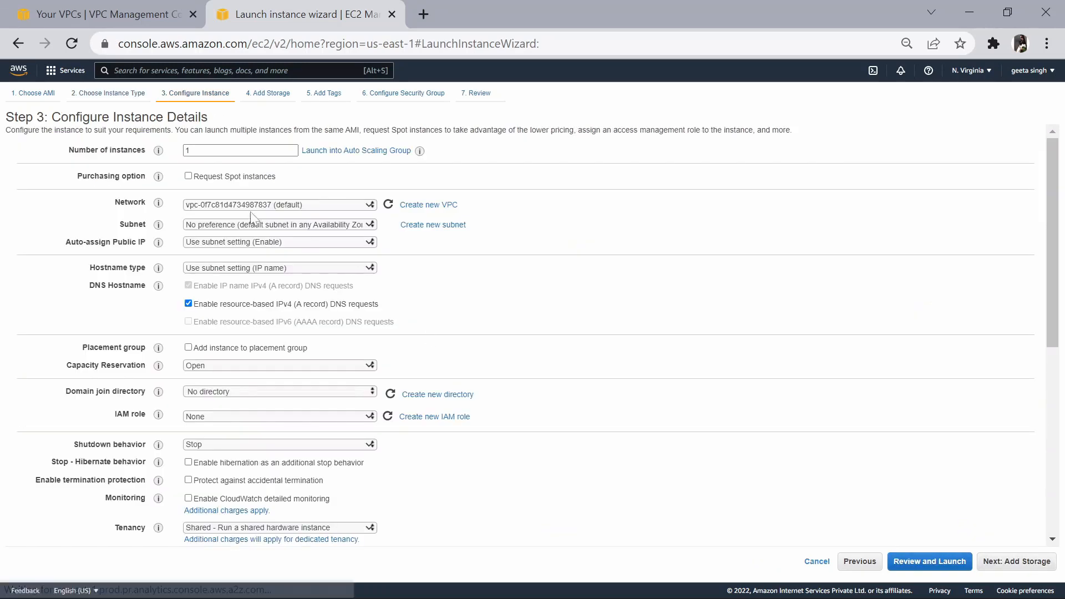
Set the instance's network to 2vpc with subnet 2sub and enable auto-assignment of a public IP.
left_click(349, 205)
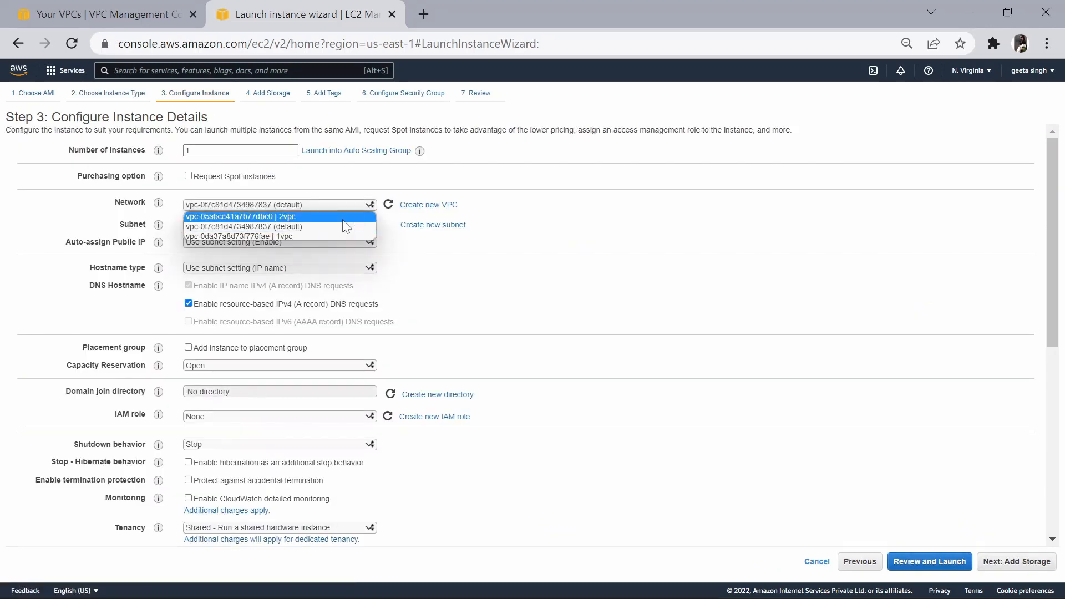
left_click(319, 217)
left_click(369, 225)
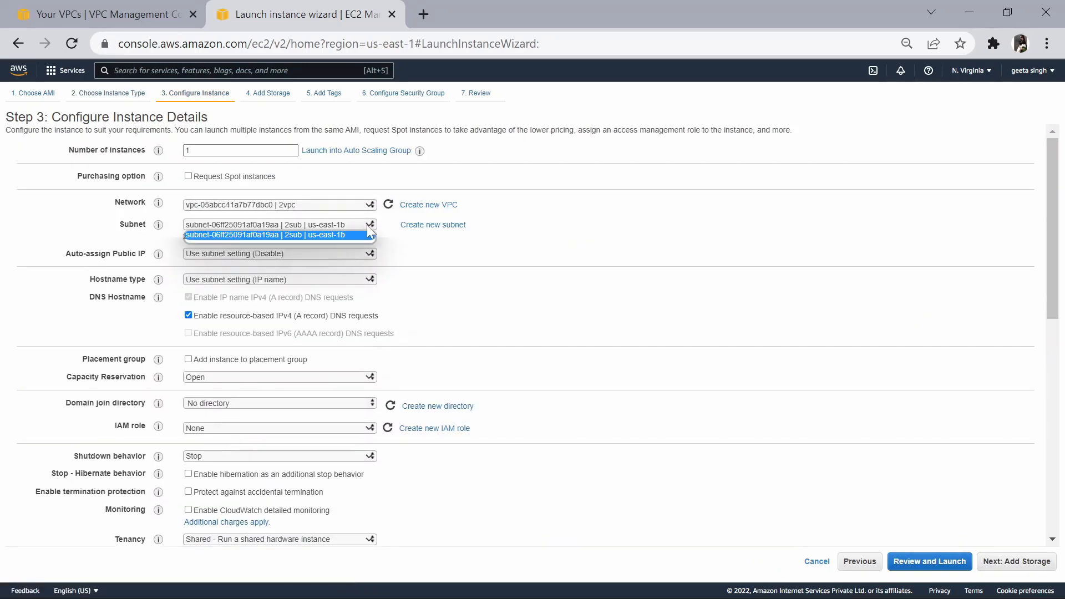
left_click(307, 254)
left_click(276, 274)
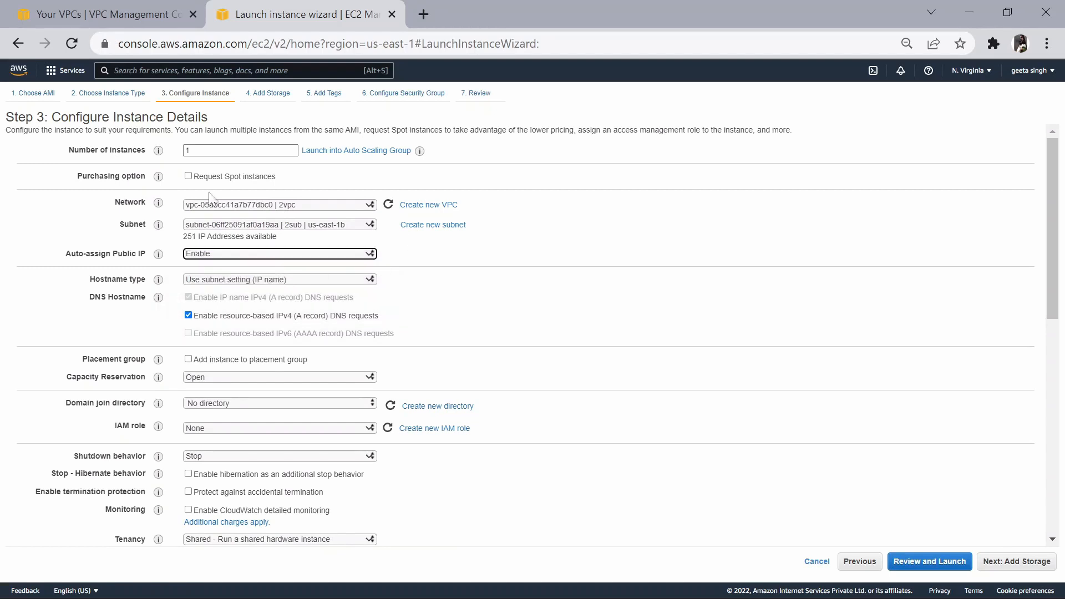
Launch the instance with a new RSA key pair named 2stec2keypair, download the key file and return to the instance list.
left_click(950, 561)
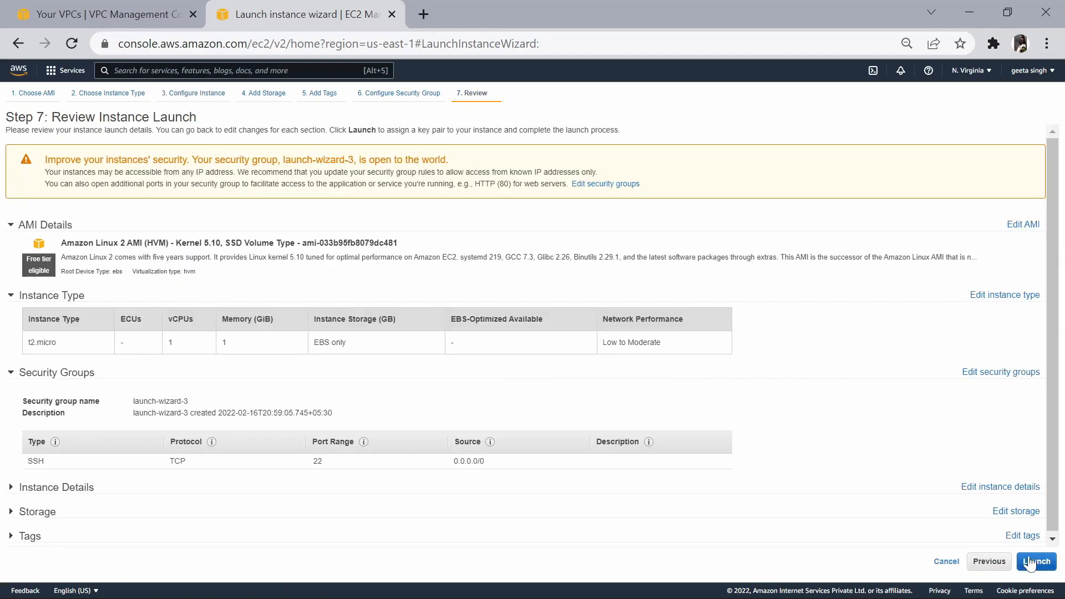
left_click(1024, 560)
left_click(488, 347)
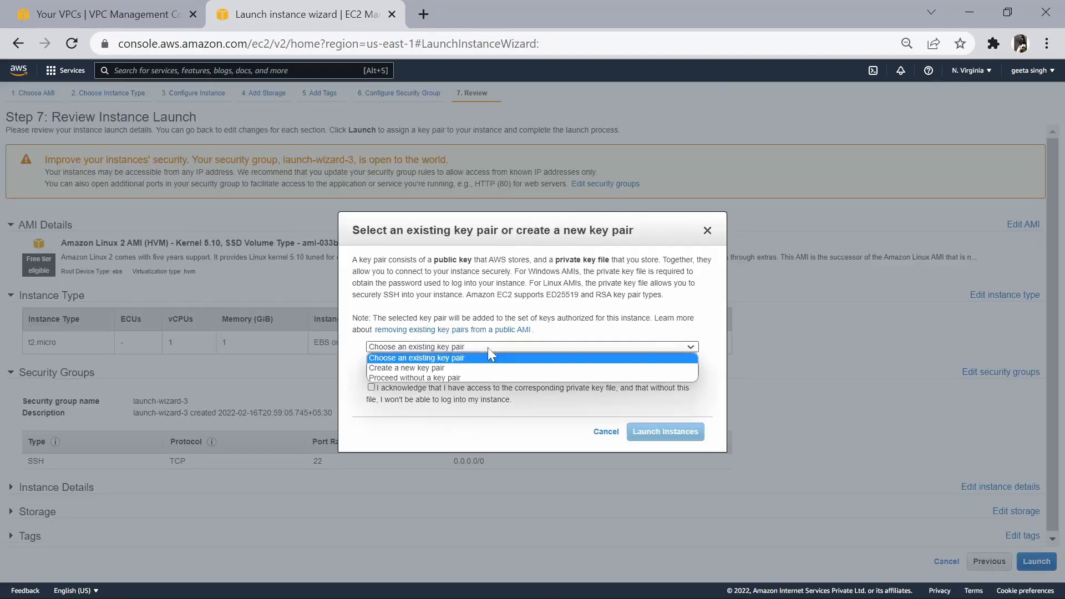
left_click(426, 368)
type("1stec2keypair")
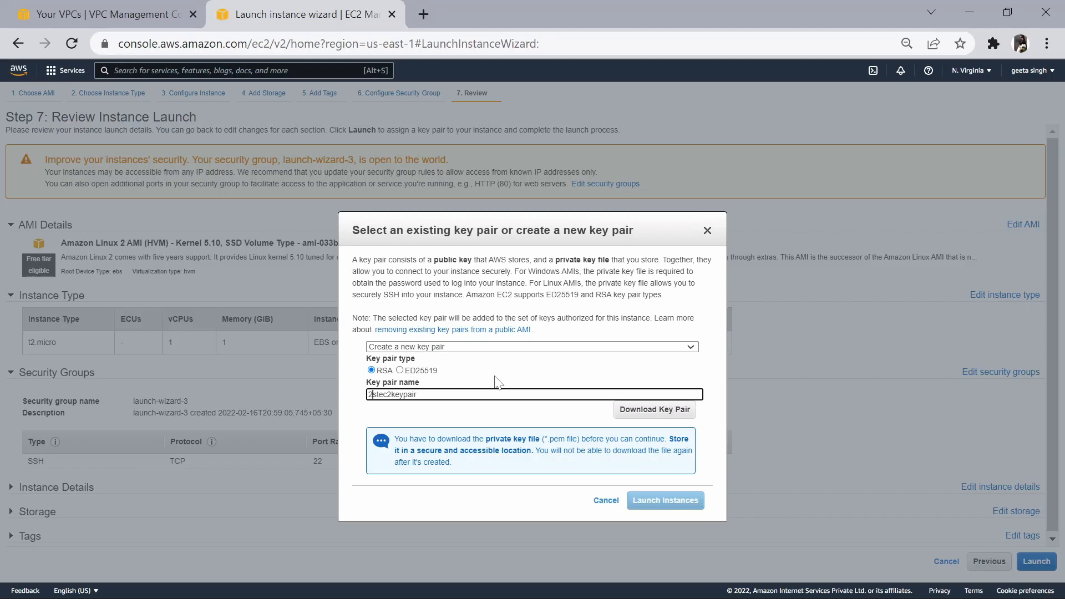
left_click(655, 409)
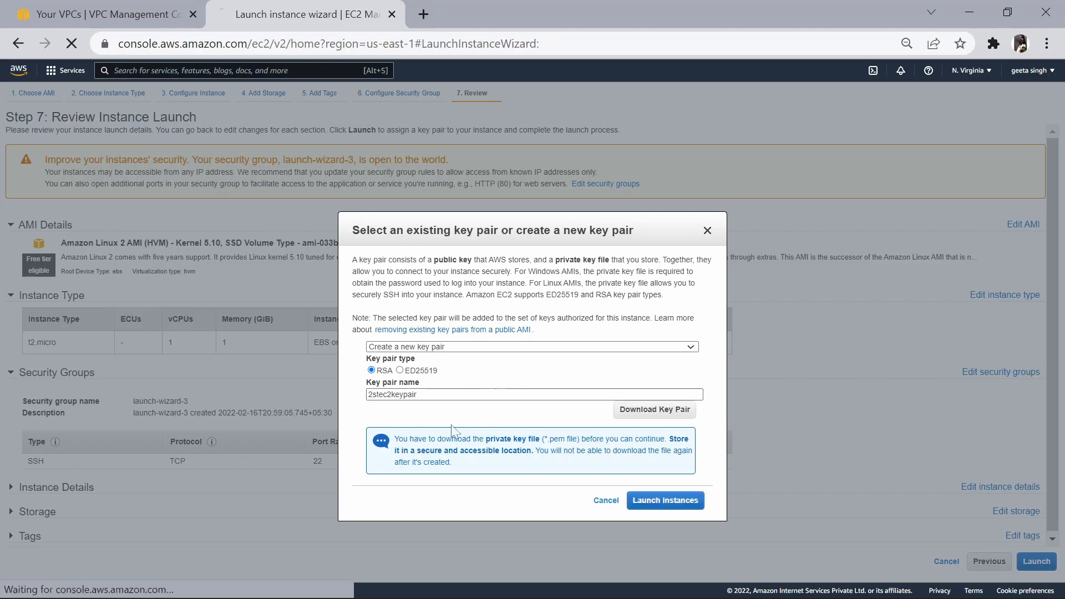
left_click(669, 500)
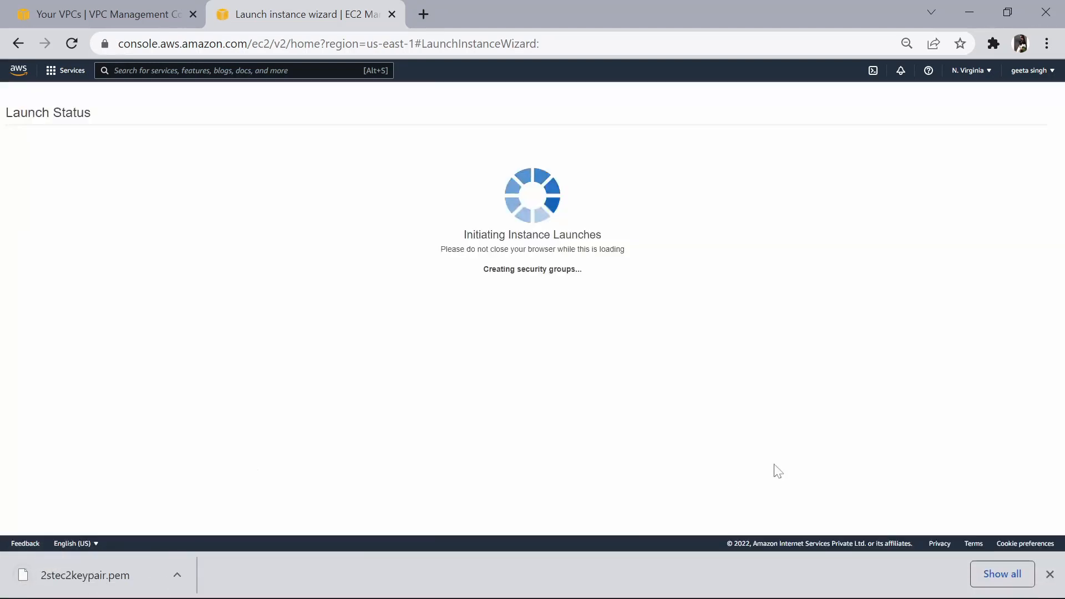
left_click(1049, 575)
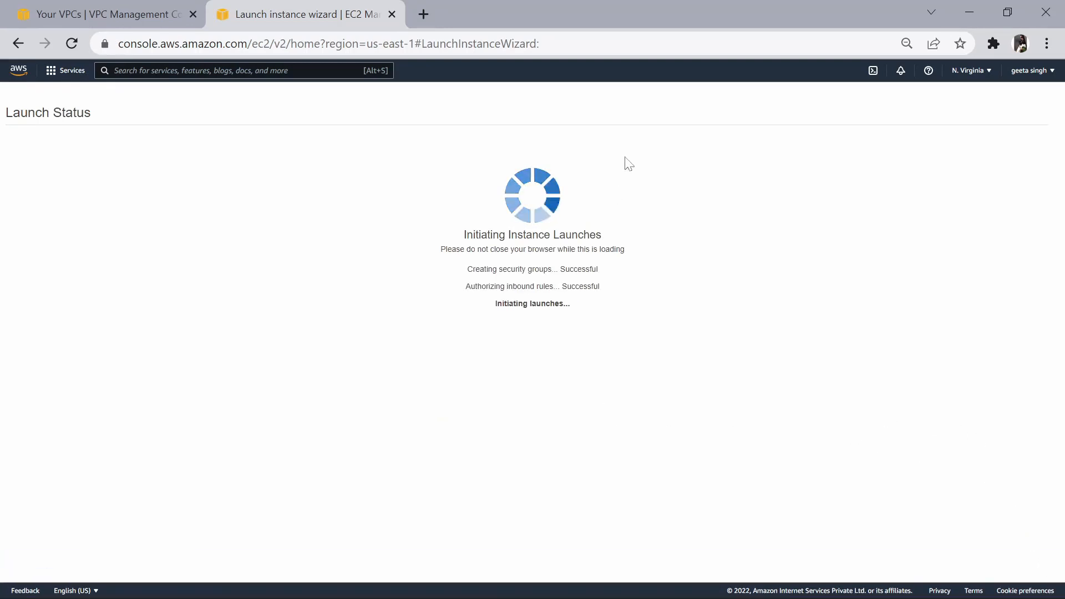
left_click(1026, 456)
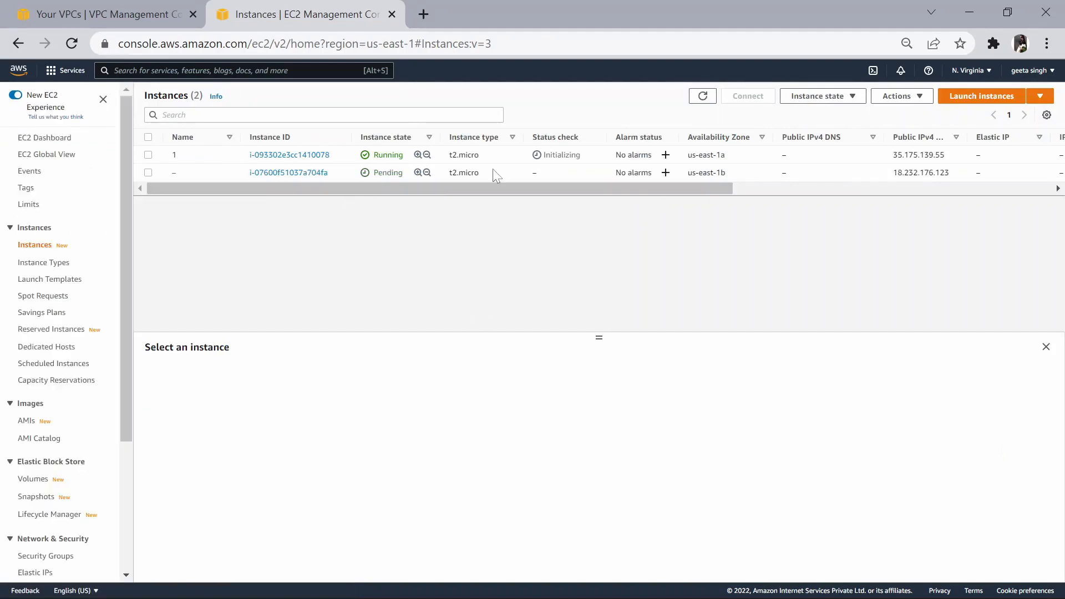
Name the newly launched us-east-1b instance 2 and refresh the instance list.
scroll(512, 187, "right", 3)
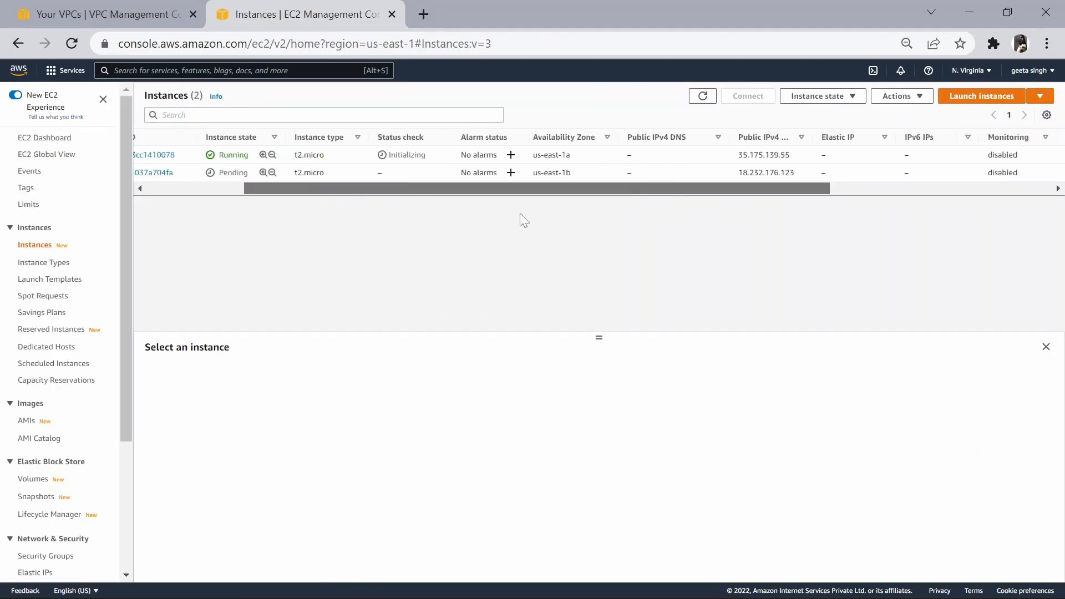
scroll(198, 183, "left", 3)
left_click(182, 172)
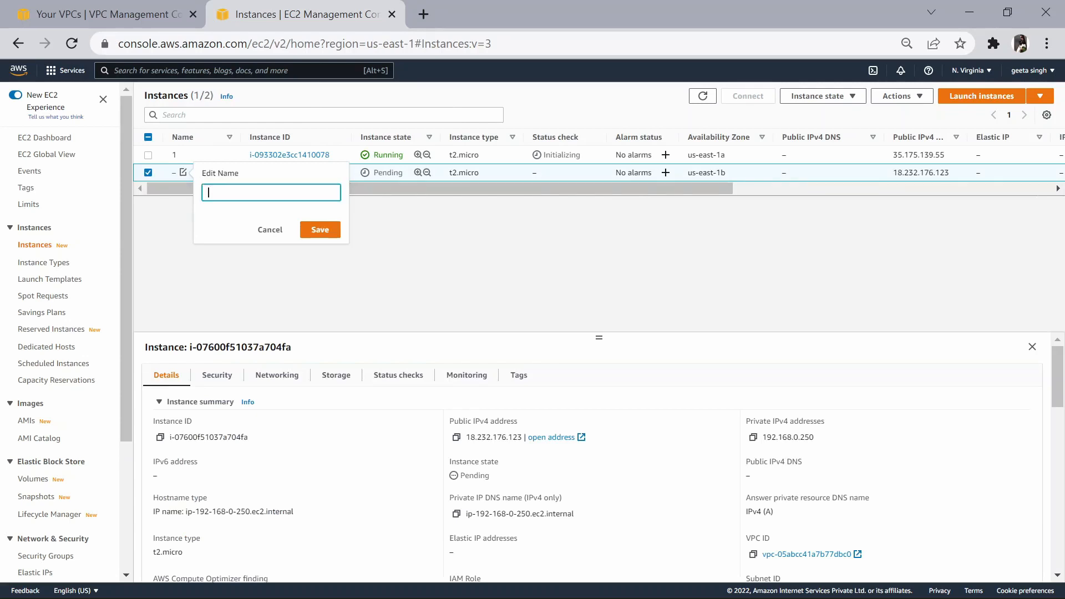
left_click(320, 229)
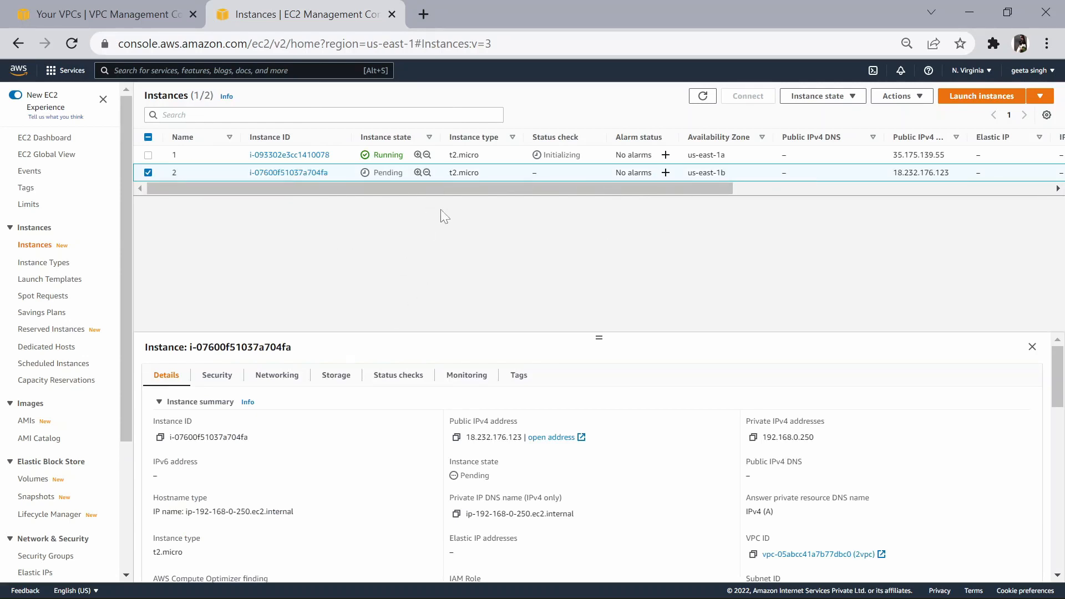
left_click_drag(419, 188, 218, 259)
left_click(704, 98)
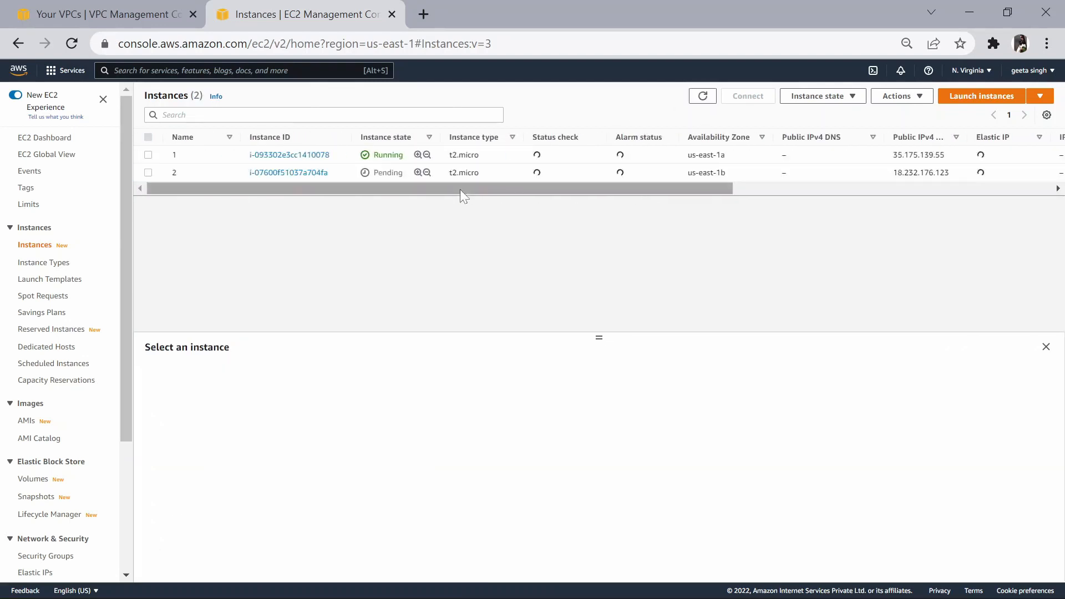
left_click_drag(461, 187, 314, 199)
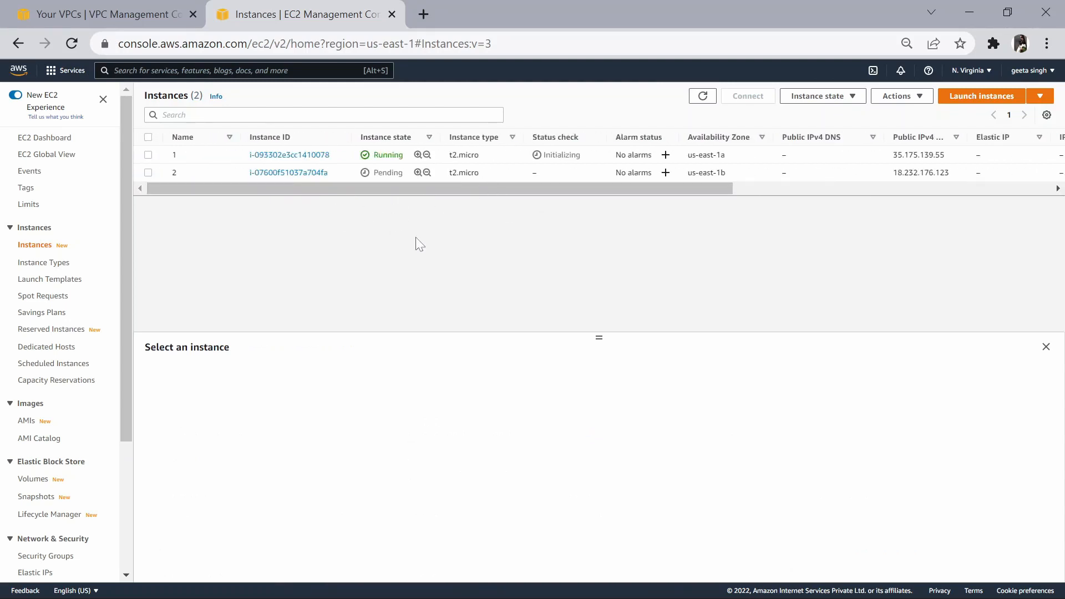
Switch to PuTTYgen and load the private key file 1stec2keypair.pem from Downloads, showing all file types.
key("super+s")
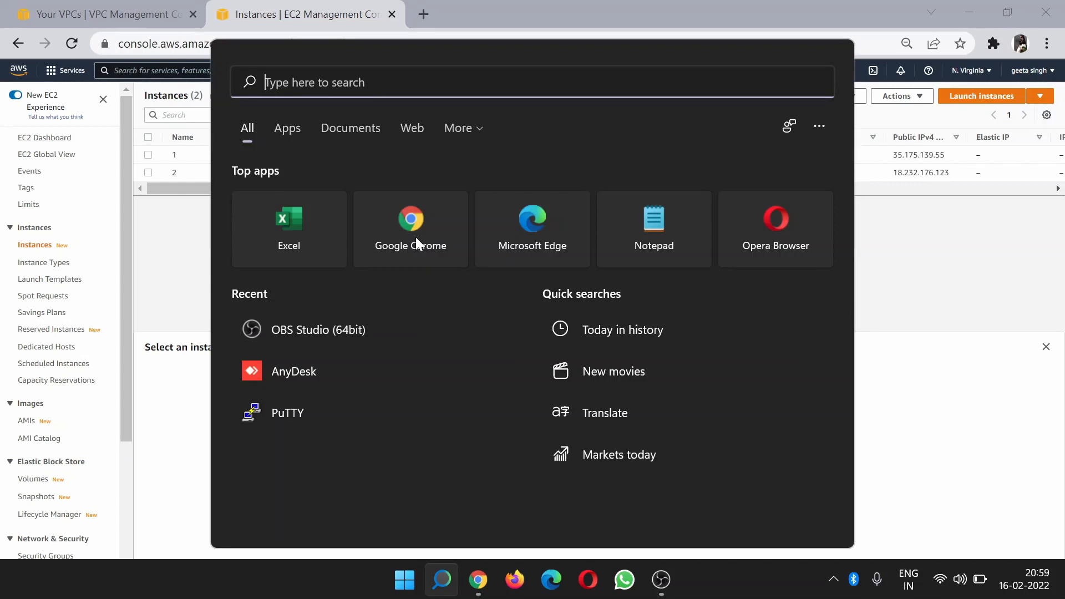
type("pu")
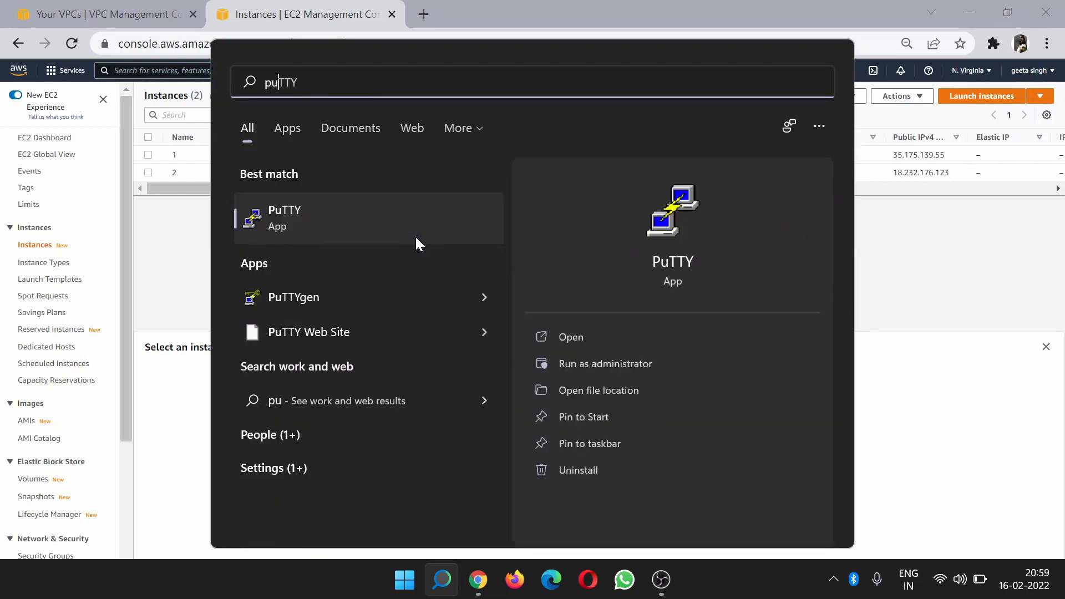
left_click(366, 296)
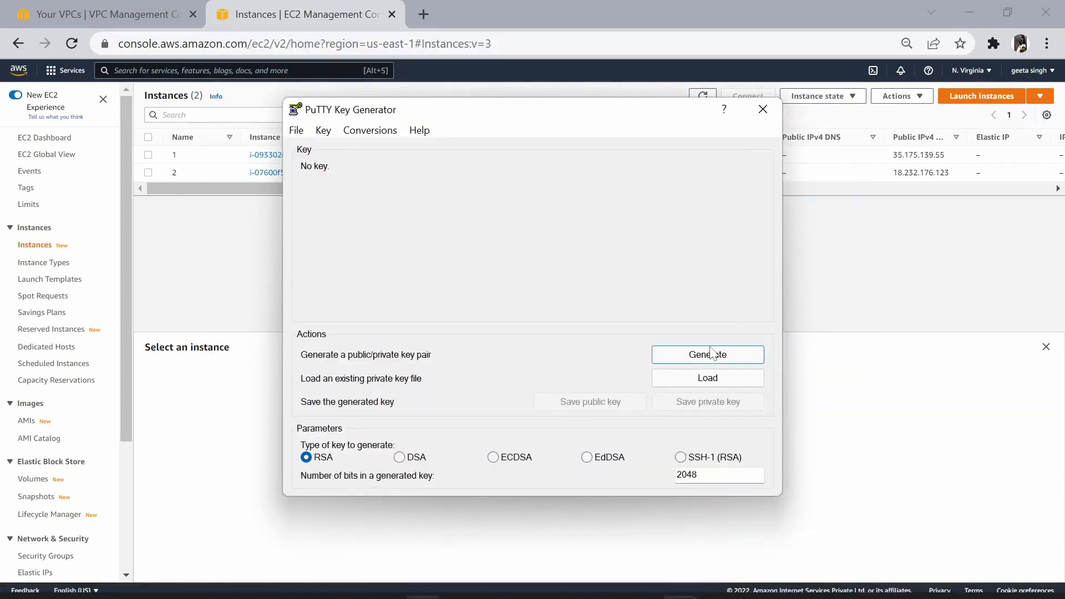
left_click(710, 380)
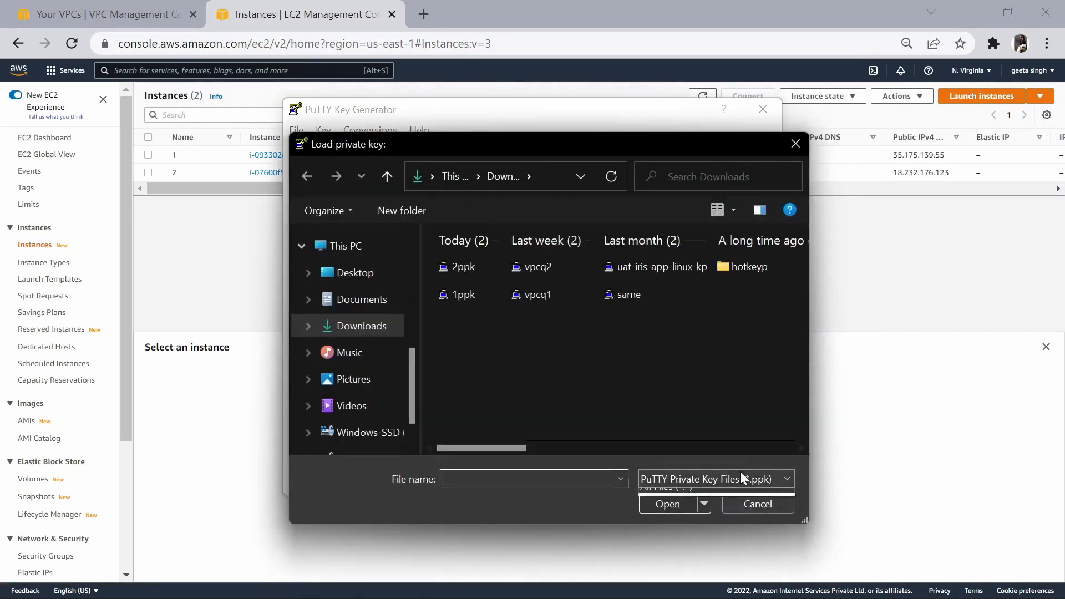
left_click(740, 477)
left_click(733, 510)
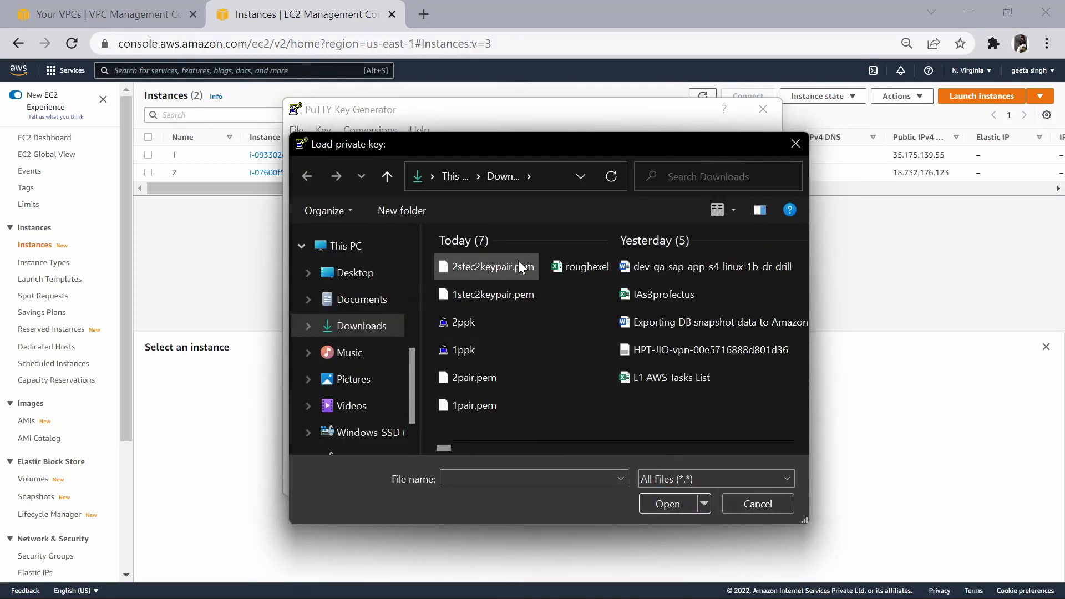
left_click(510, 295)
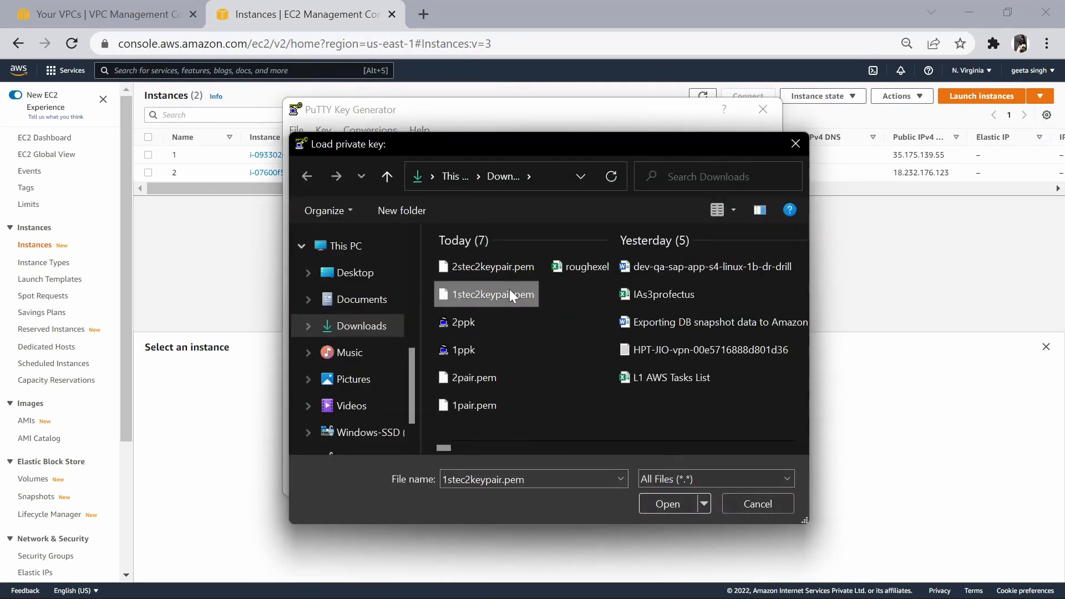
left_click(671, 505)
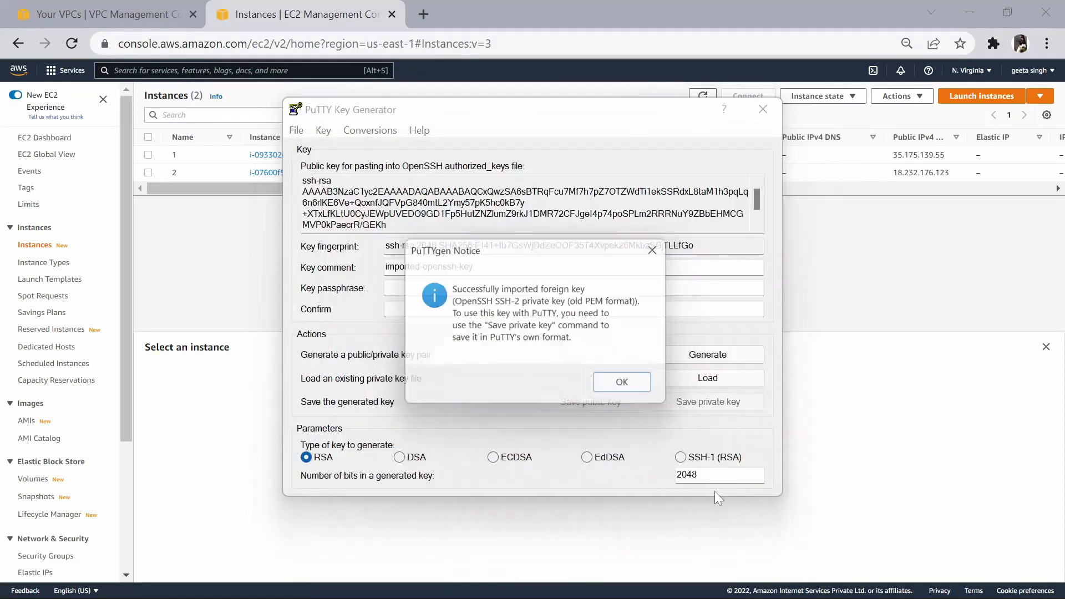
left_click(628, 388)
Save the loaded key without a passphrase as a PuTTY private key file named 1stec2instance in Downloads.
left_click(708, 401)
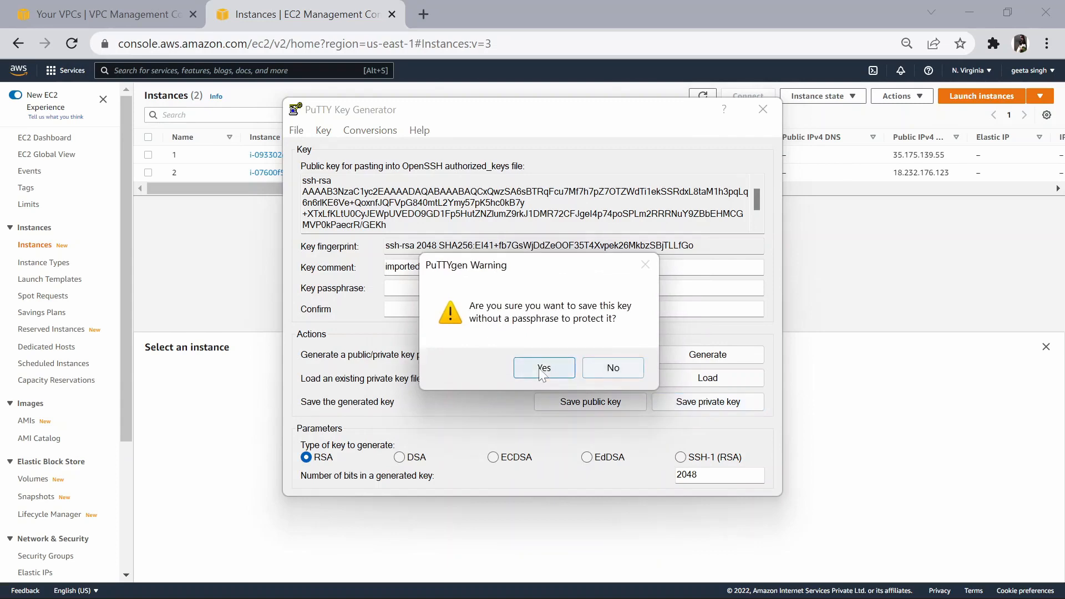
left_click(542, 363)
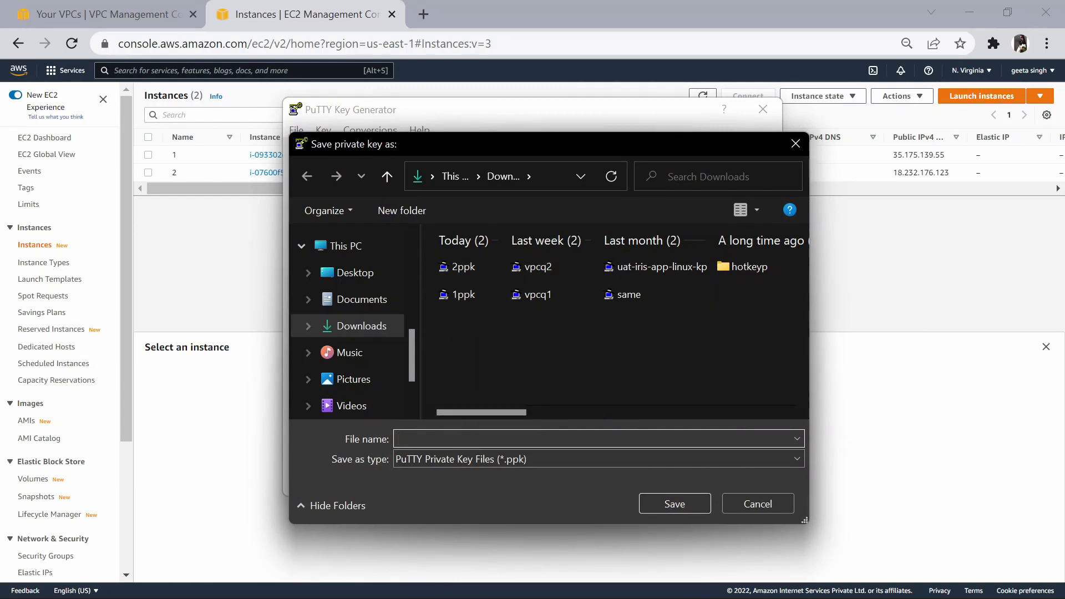
type("1stec2")
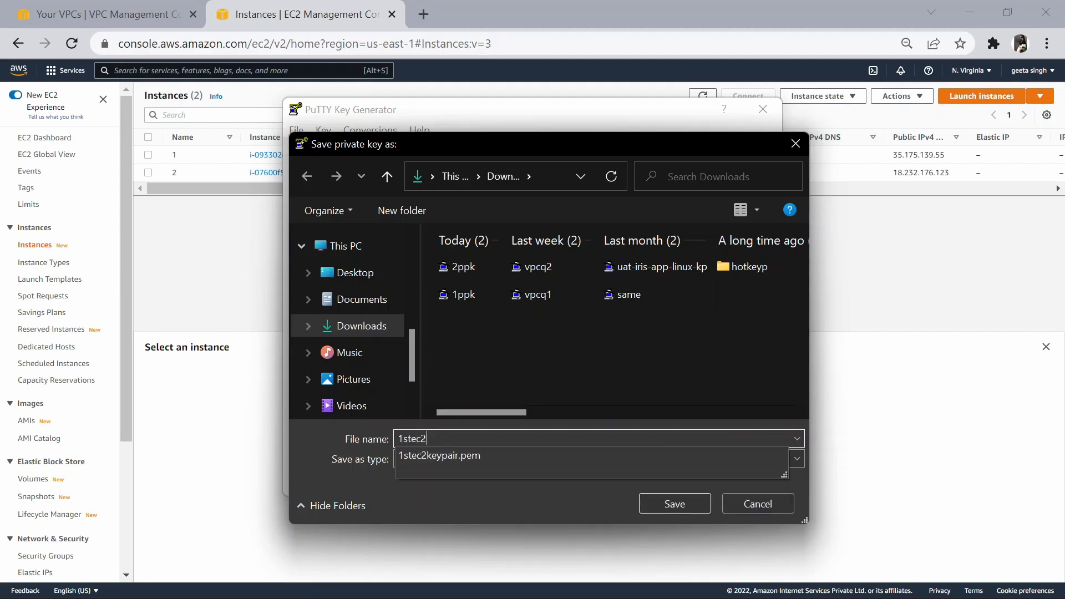
type("instance")
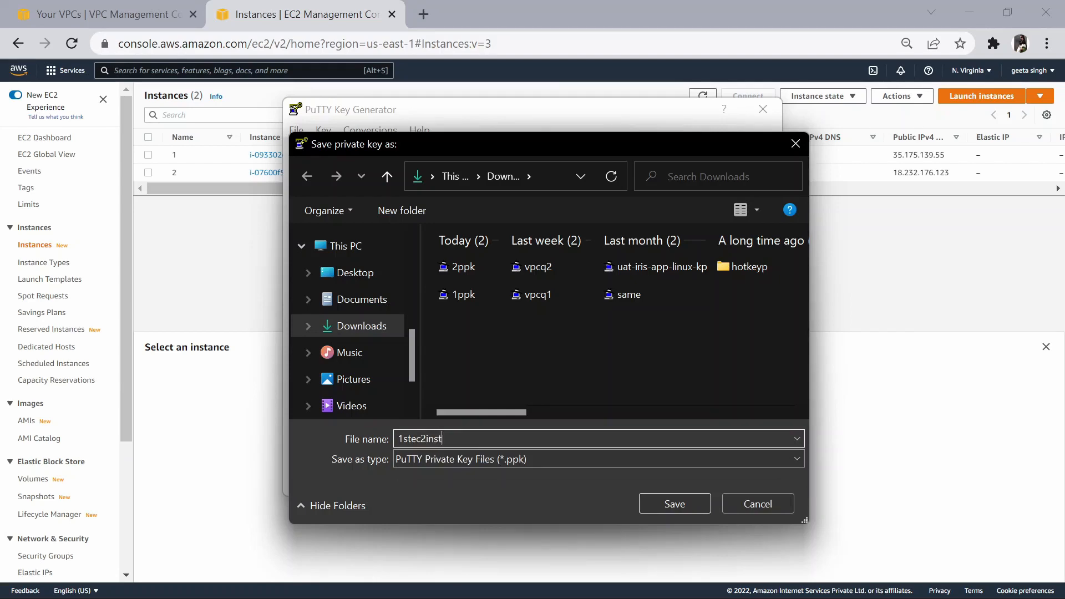
left_click(707, 505)
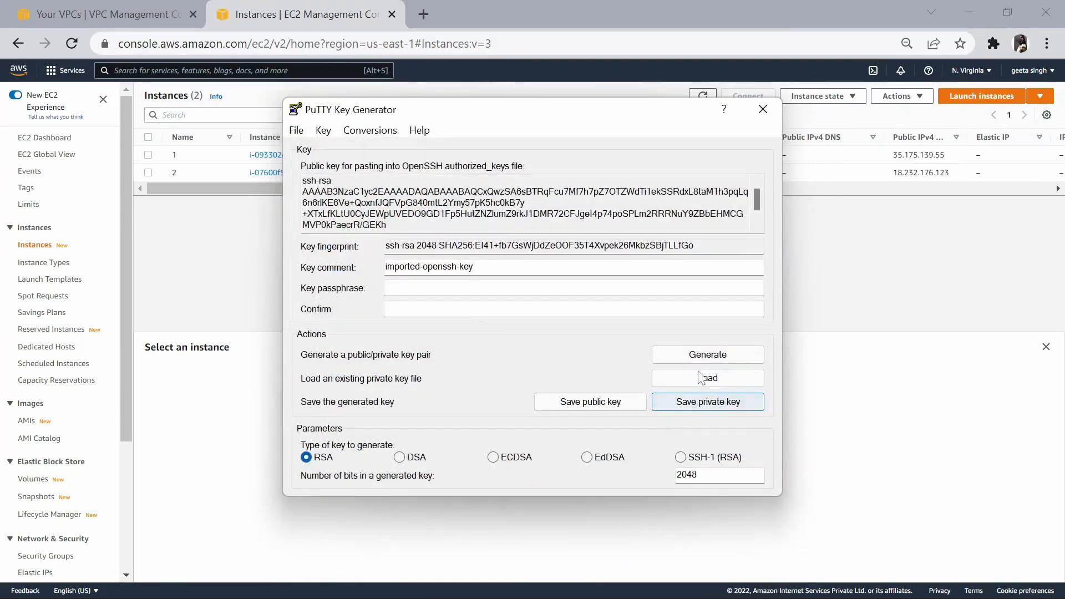
Load the private key file 2stec2keypair.pem from Downloads into the key generator.
left_click(703, 378)
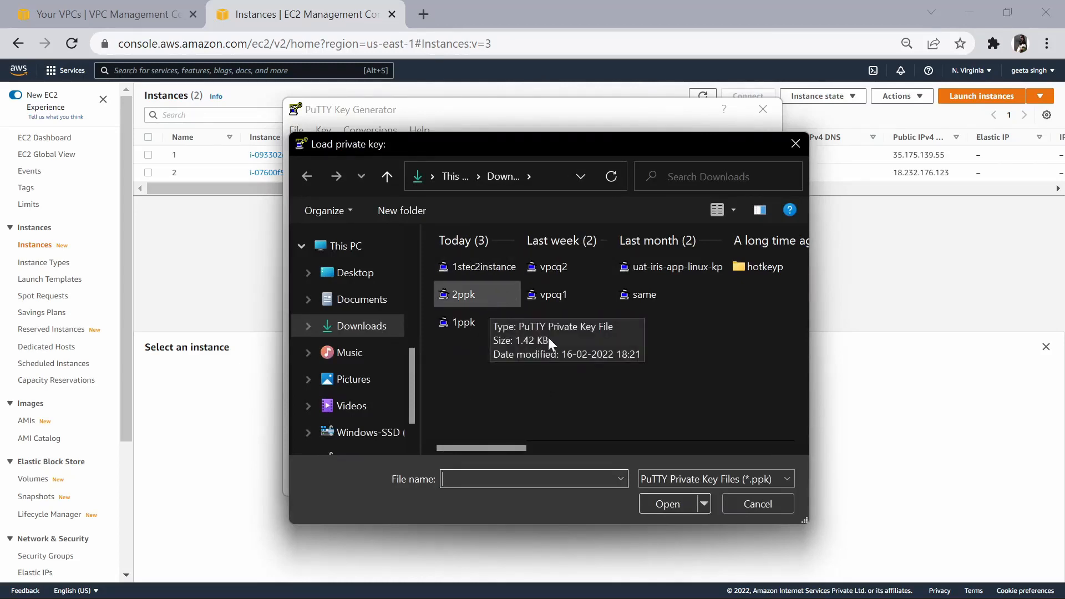
left_click(681, 478)
left_click(686, 510)
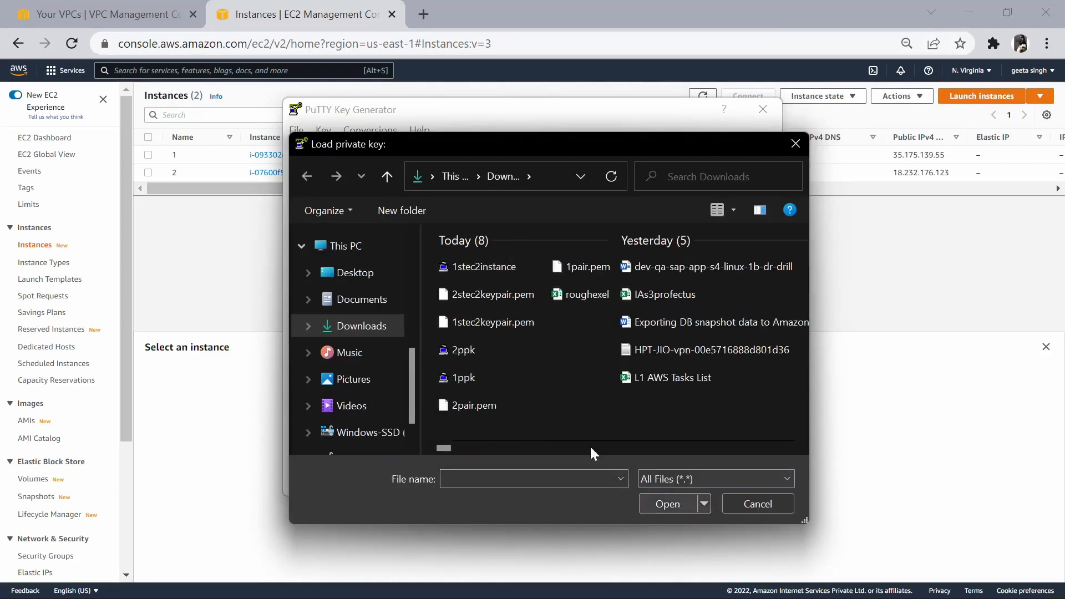
left_click(504, 292)
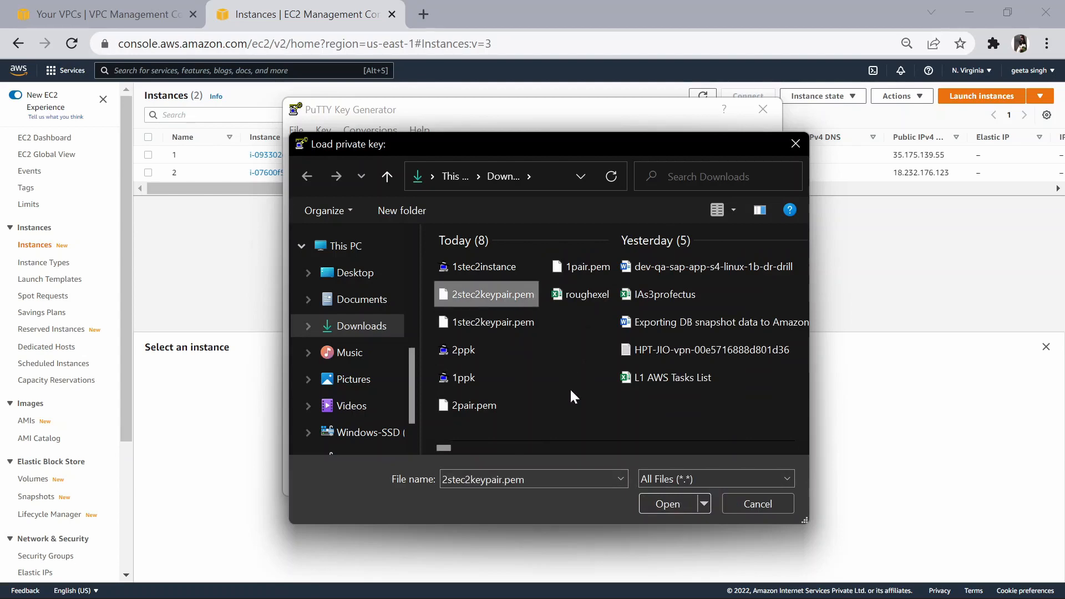
left_click(667, 504)
left_click(607, 390)
Save the loaded key without a passphrase as a PuTTY private key file named 2ndec3instance in Downloads, and close the key generator.
left_click(669, 402)
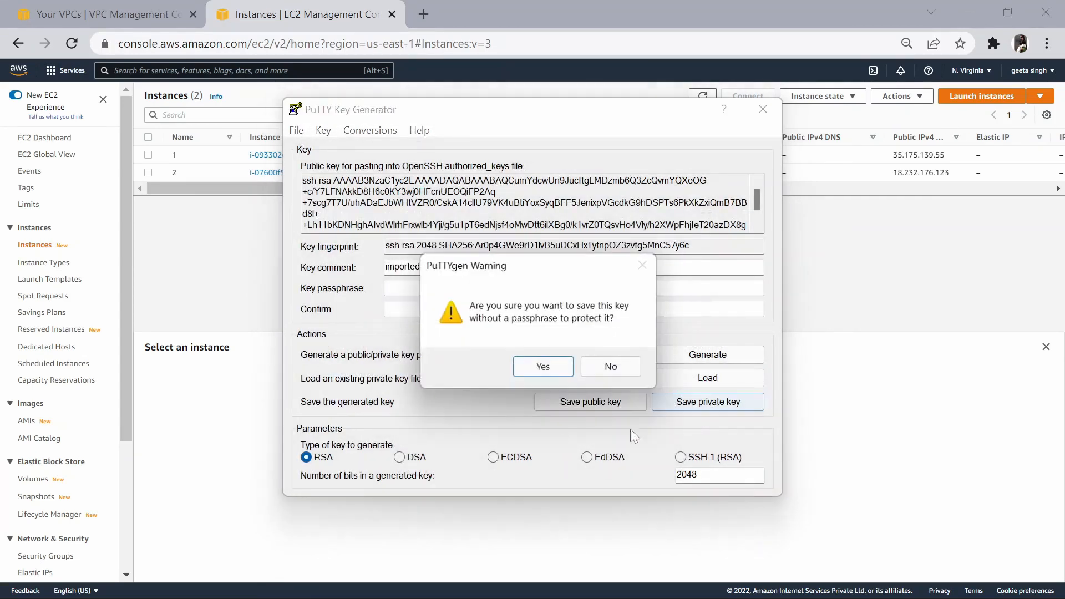
left_click(544, 366)
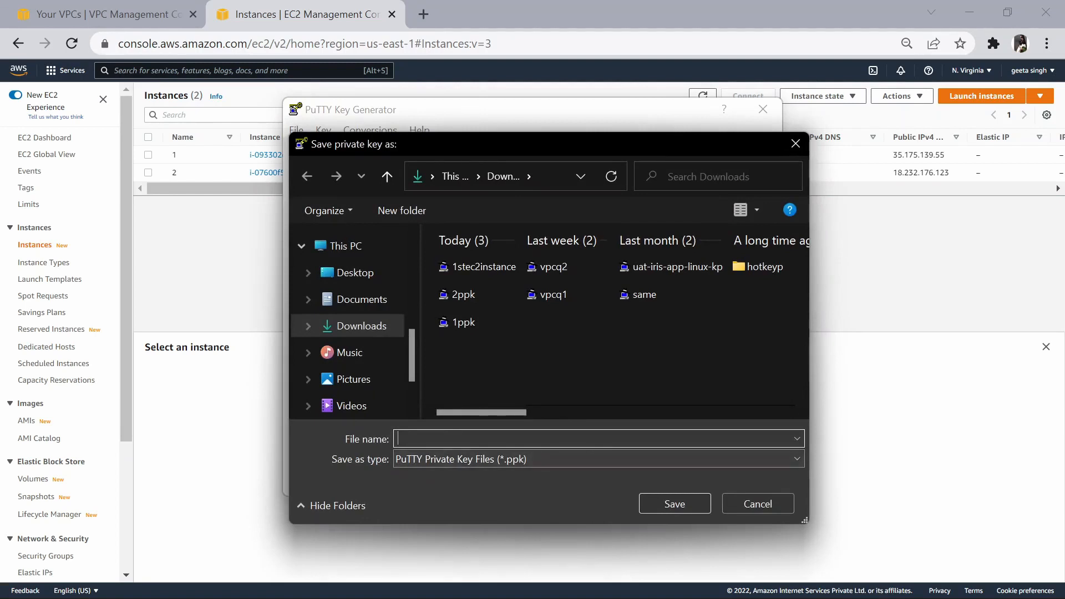
type("2")
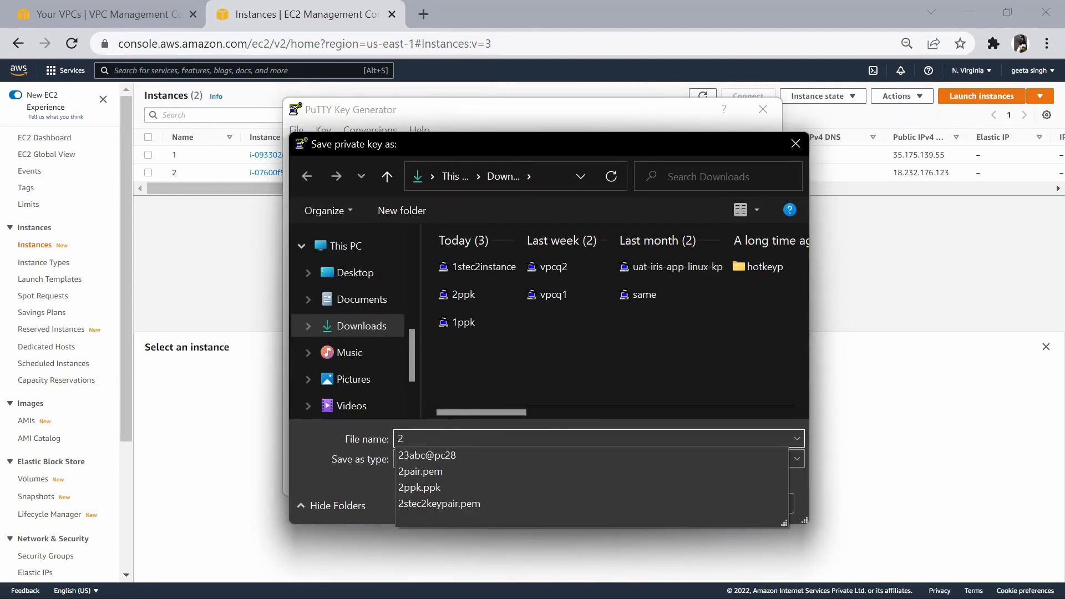
type("ndec3ins")
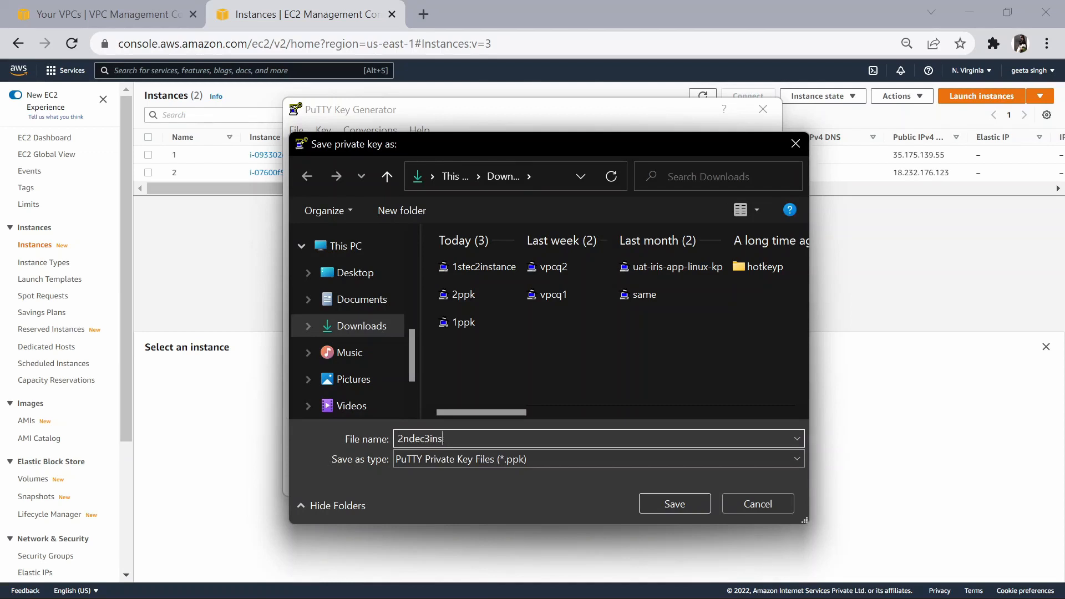
type("tance")
left_click(674, 504)
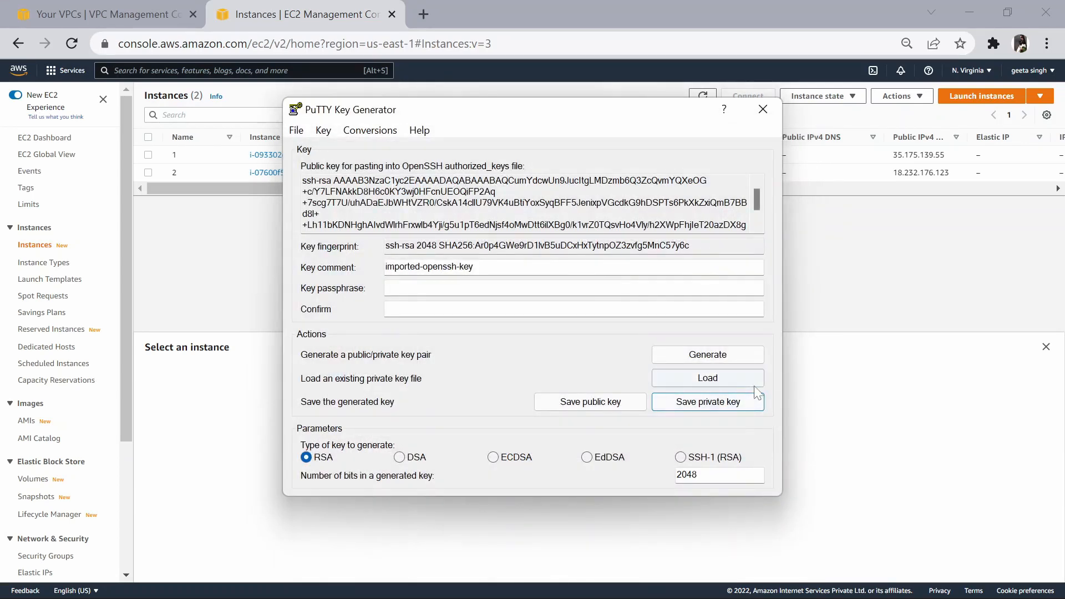
left_click(763, 109)
Refresh the EC2 instance list and check the status of both instances.
left_click(703, 96)
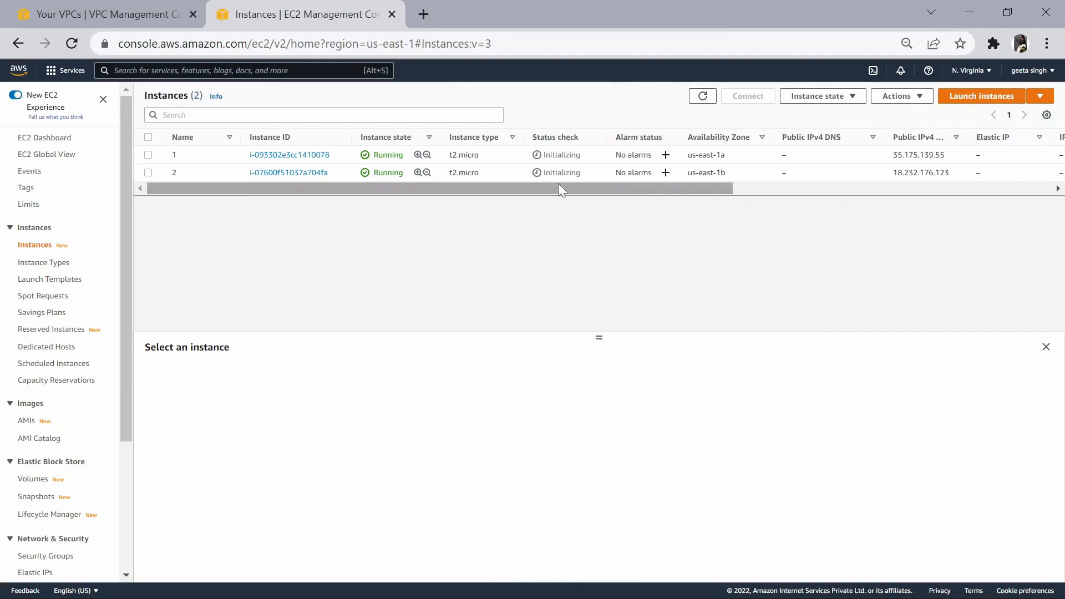
left_click_drag(412, 185, 633, 195)
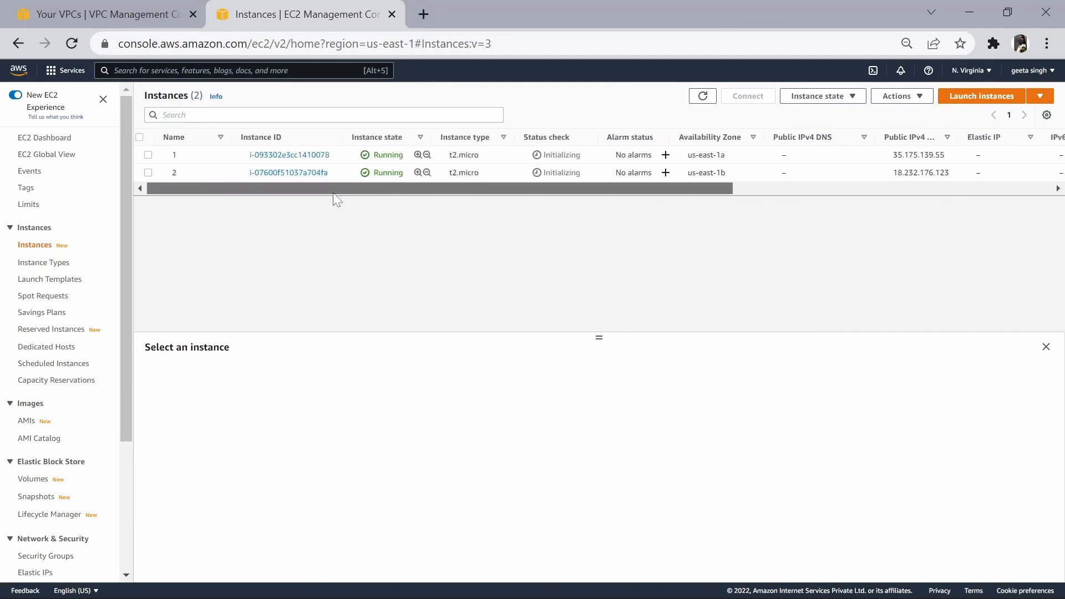
left_click_drag(229, 188, 212, 234)
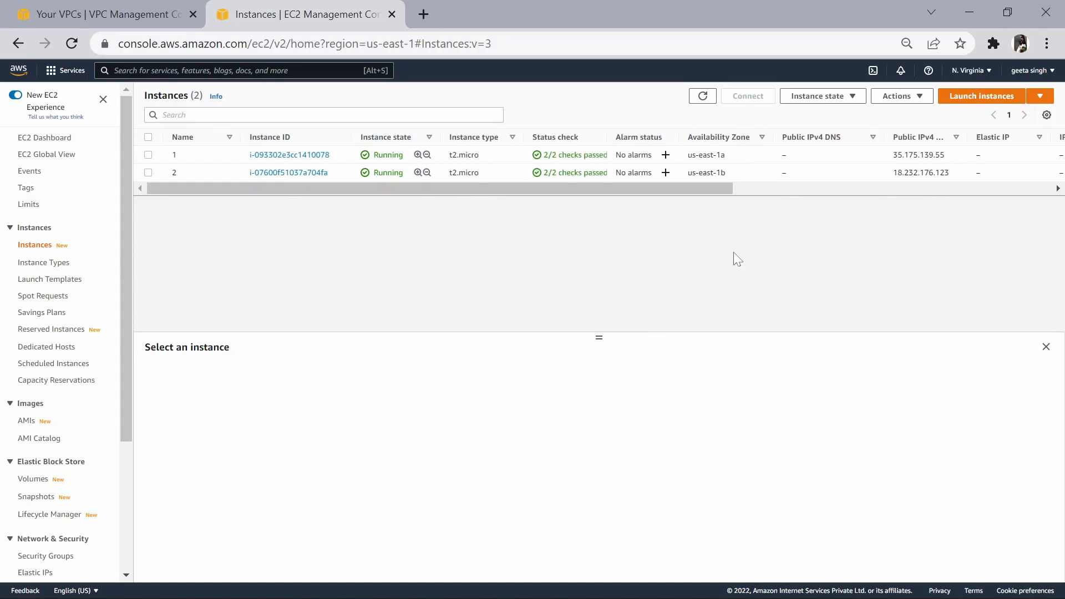
left_click_drag(493, 190, 619, 124)
left_click(703, 96)
left_click(238, 161)
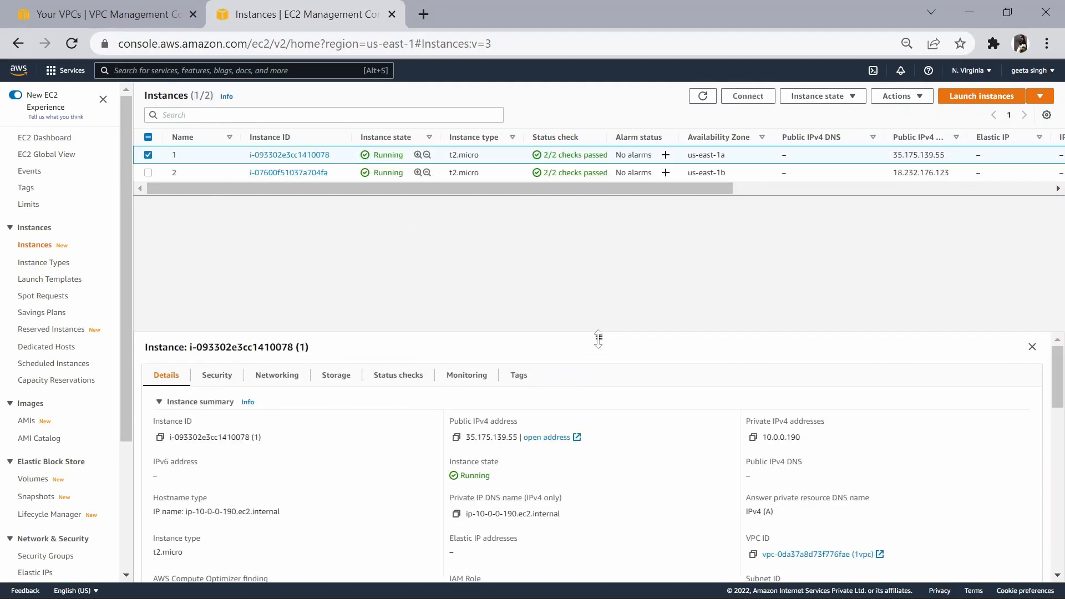
left_click_drag(598, 338, 599, 295)
left_click(452, 400)
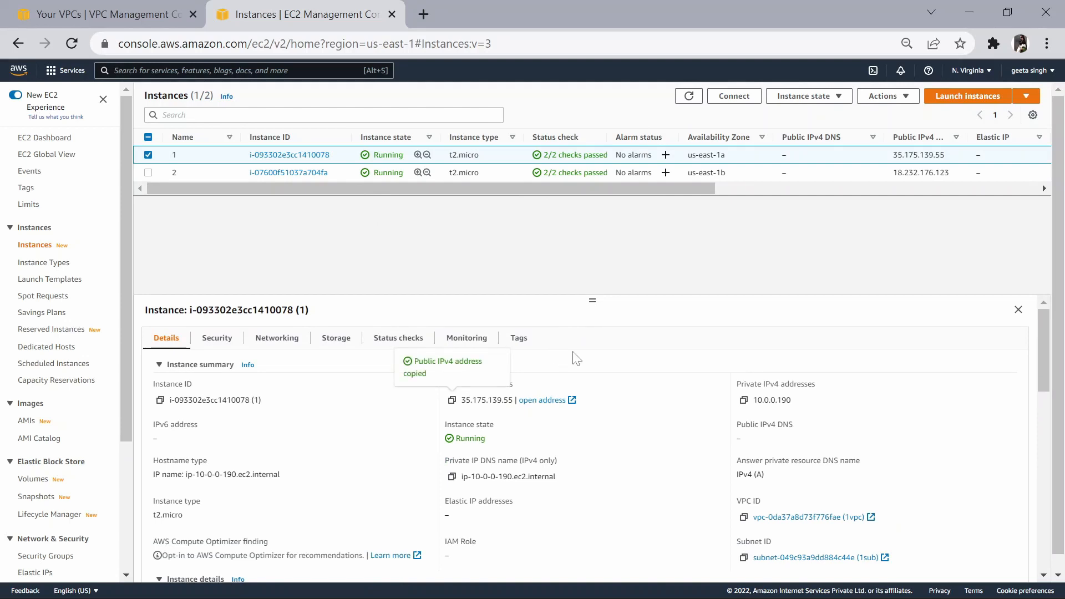
key("super+s")
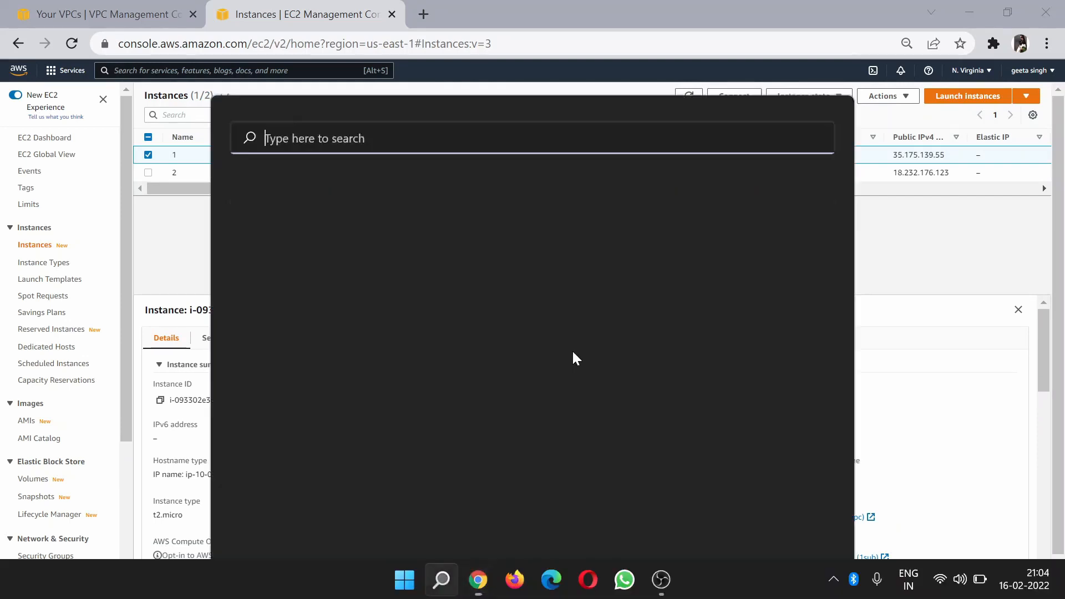
type("putt")
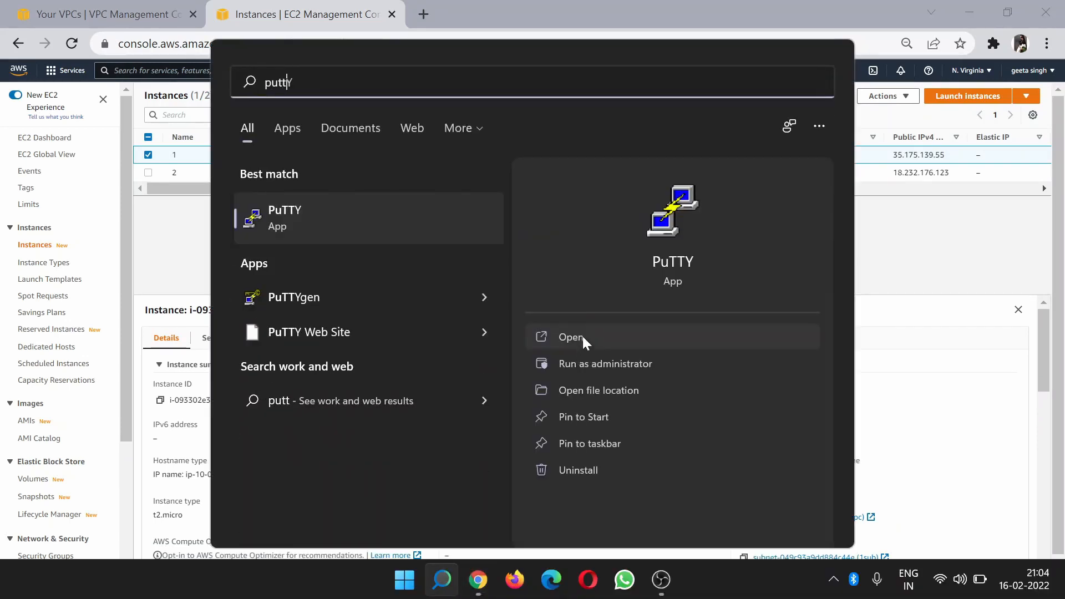
left_click(581, 336)
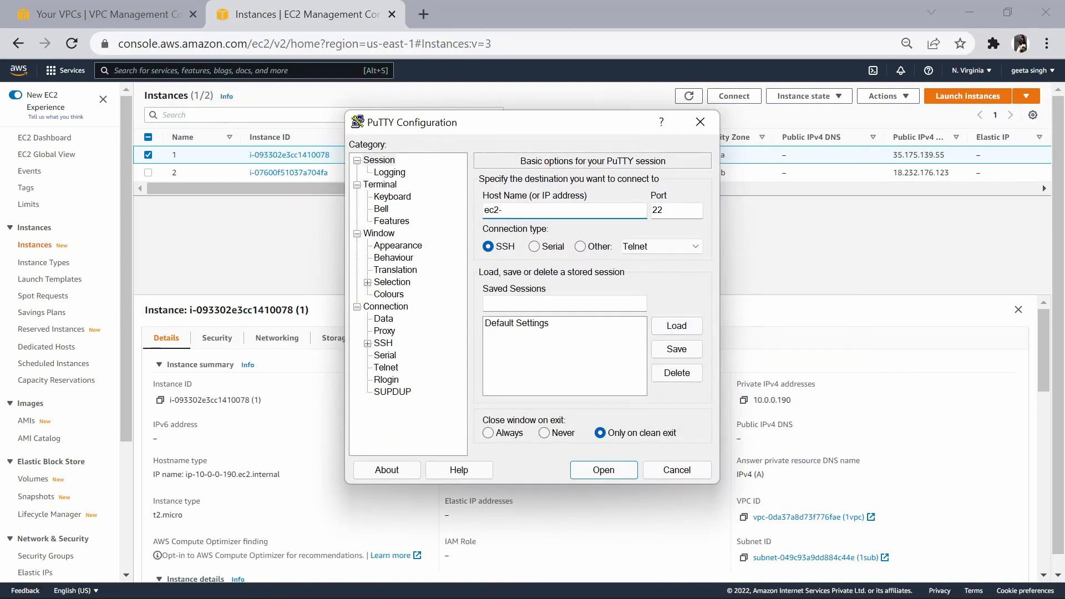
key("ctrl+v")
Set 1stec2instance from Downloads as the SSH authentication key and open the connection to instance 1, accepting its host key.
left_click(367, 343)
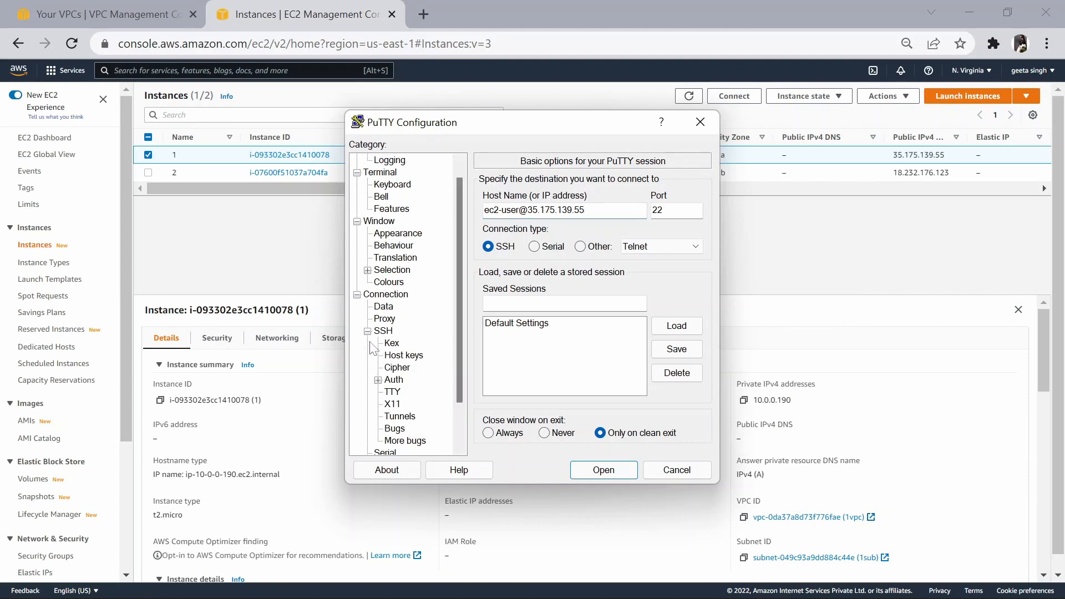
left_click(394, 380)
left_click(669, 370)
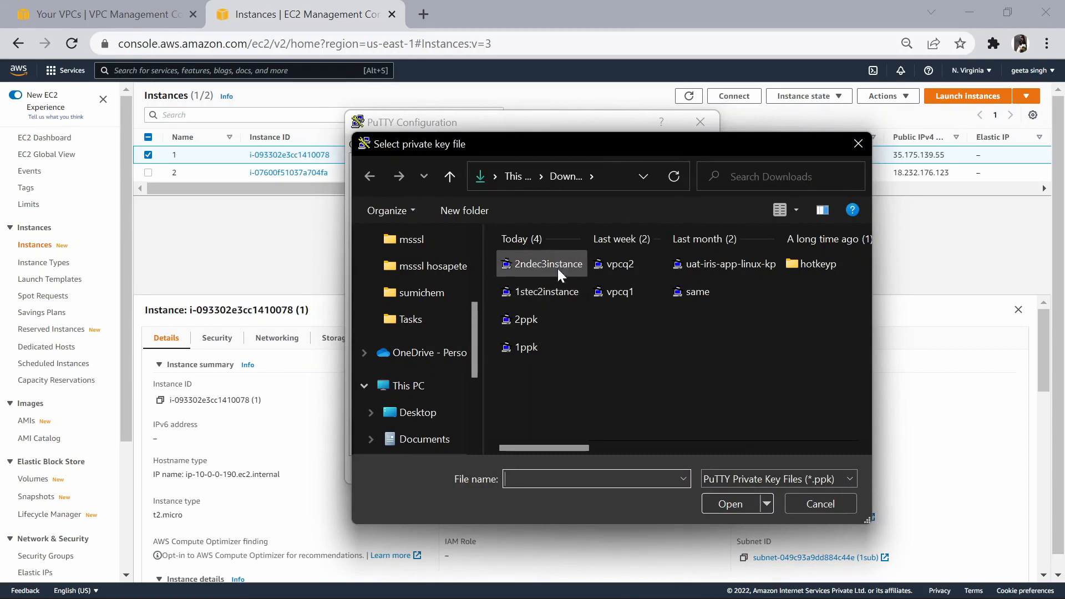
left_click(516, 296)
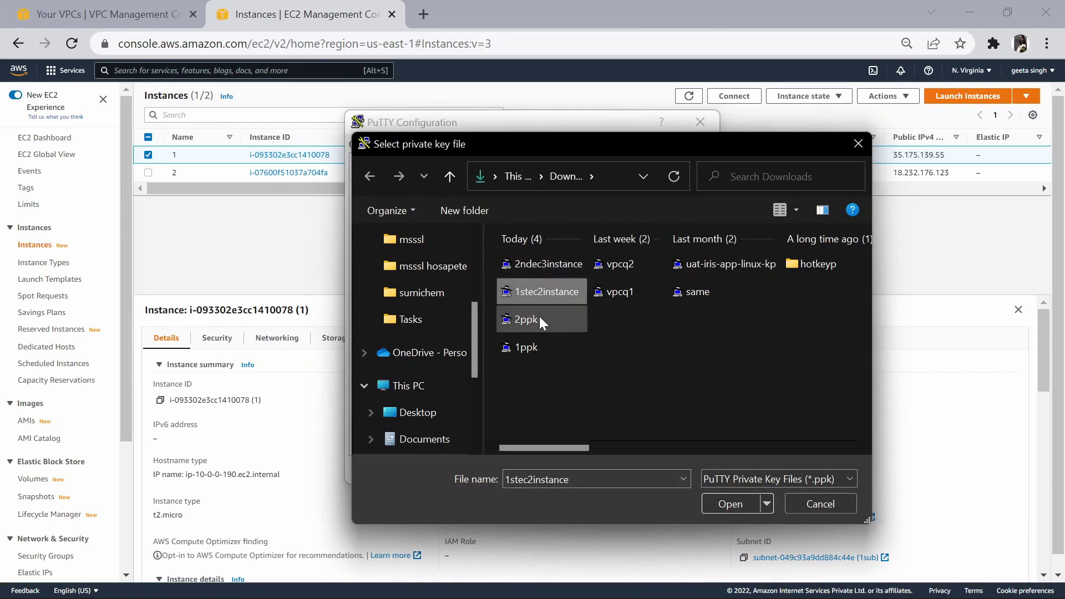
left_click(736, 504)
left_click(608, 461)
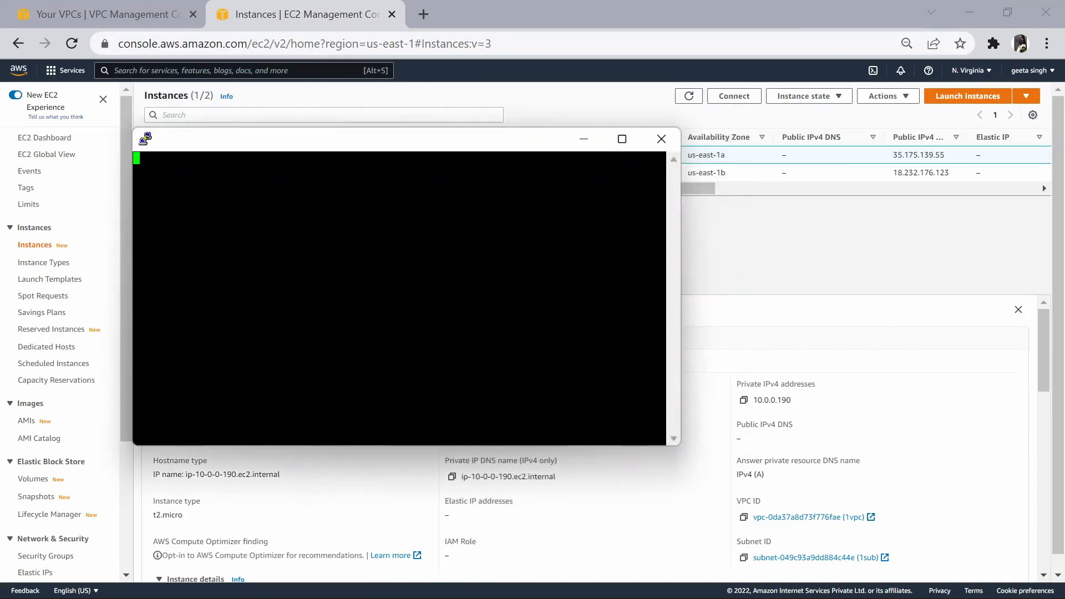
left_click(435, 434)
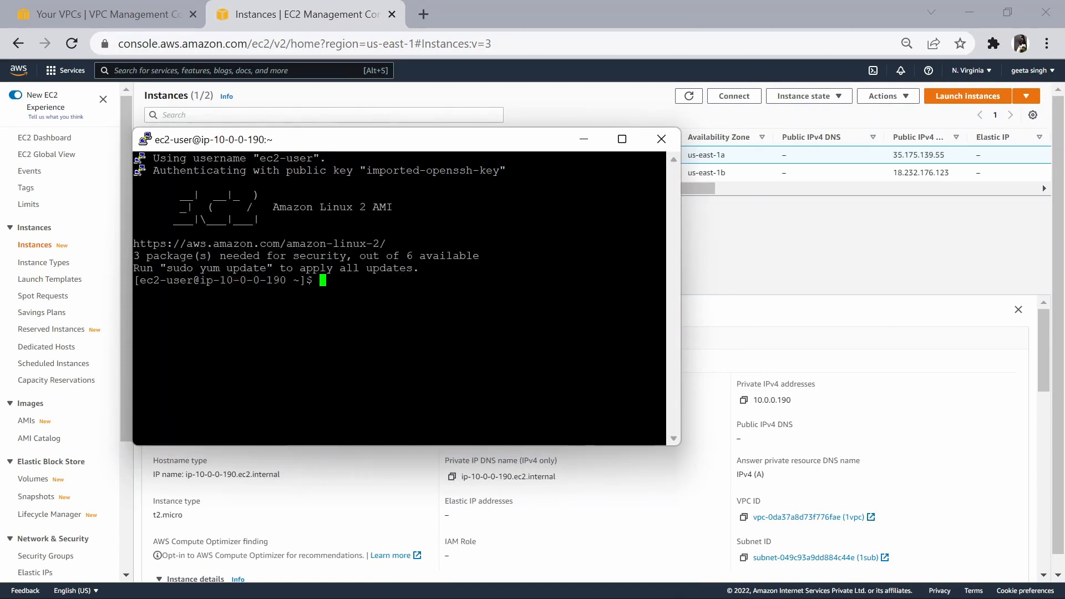
Switch to the root user with sudo su on instance 1 and test internet access with ping 8.8.8.8, stopping it after a few replies.
type("sudo su")
key("Return")
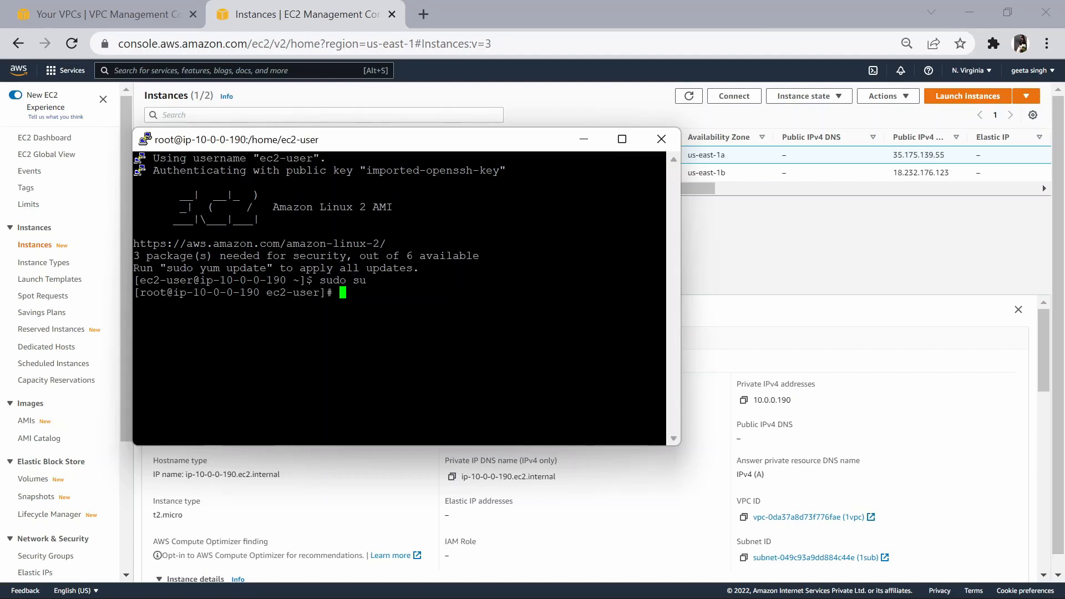
type("ping 8.8.8.8")
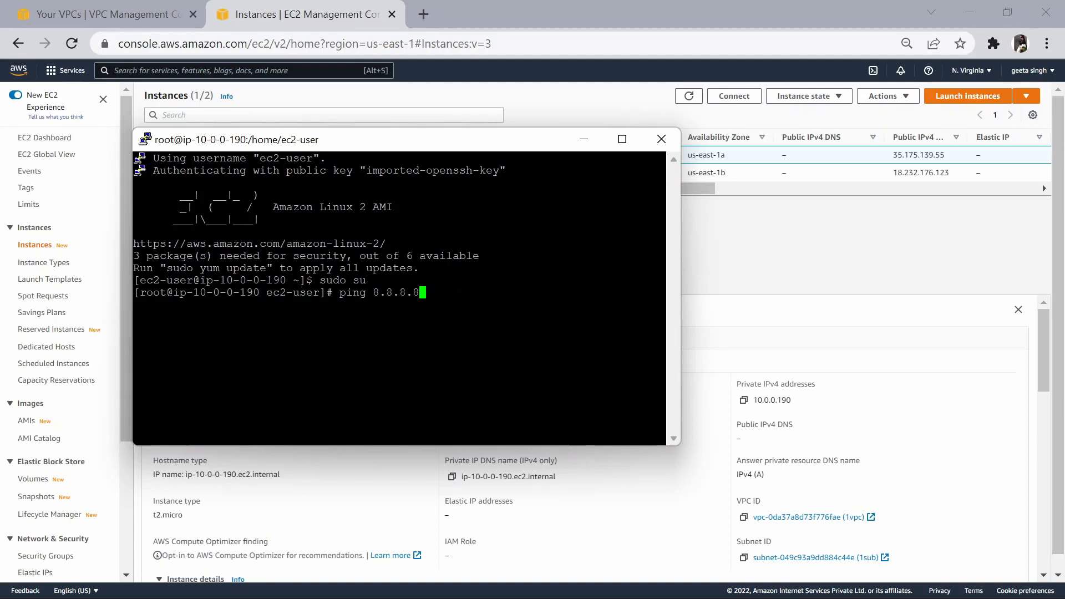
key("Return")
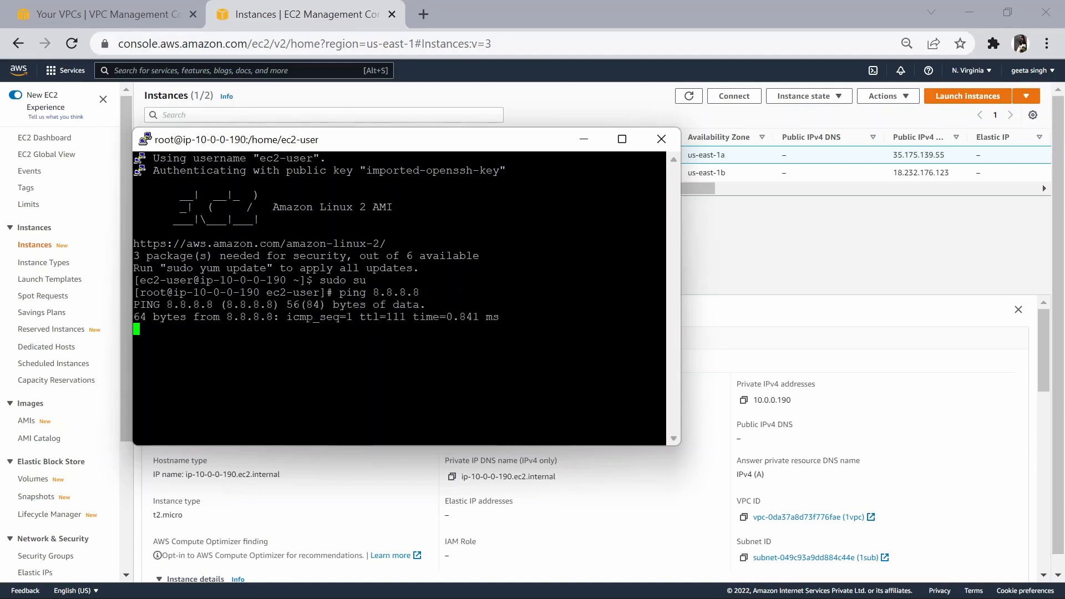
key("ctrl+c")
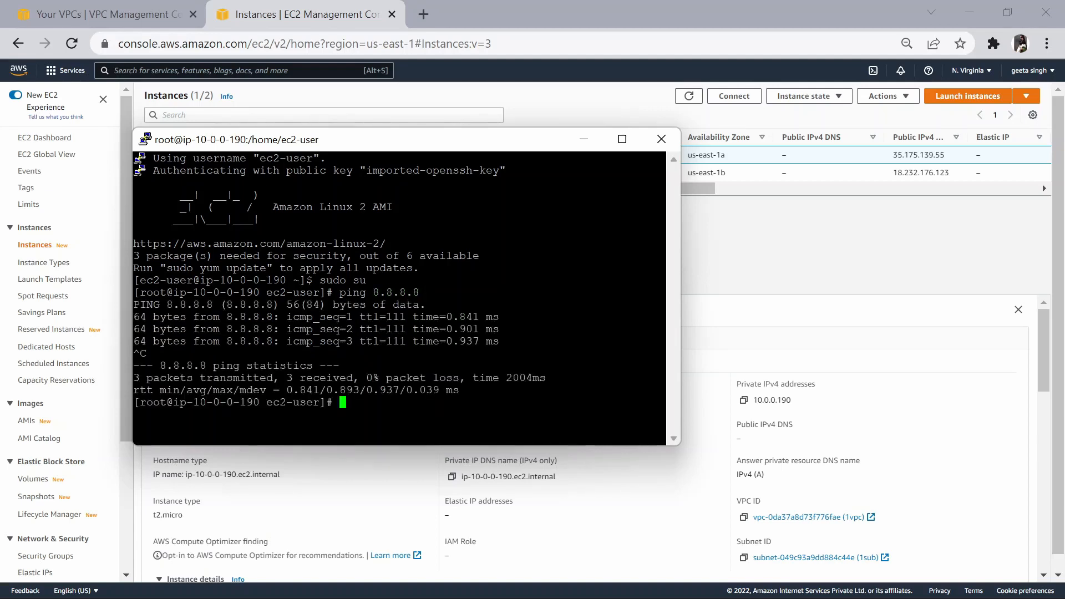
Exit the root shell and end the SSH session on instance 1.
type("exit")
key("Return")
type("exit")
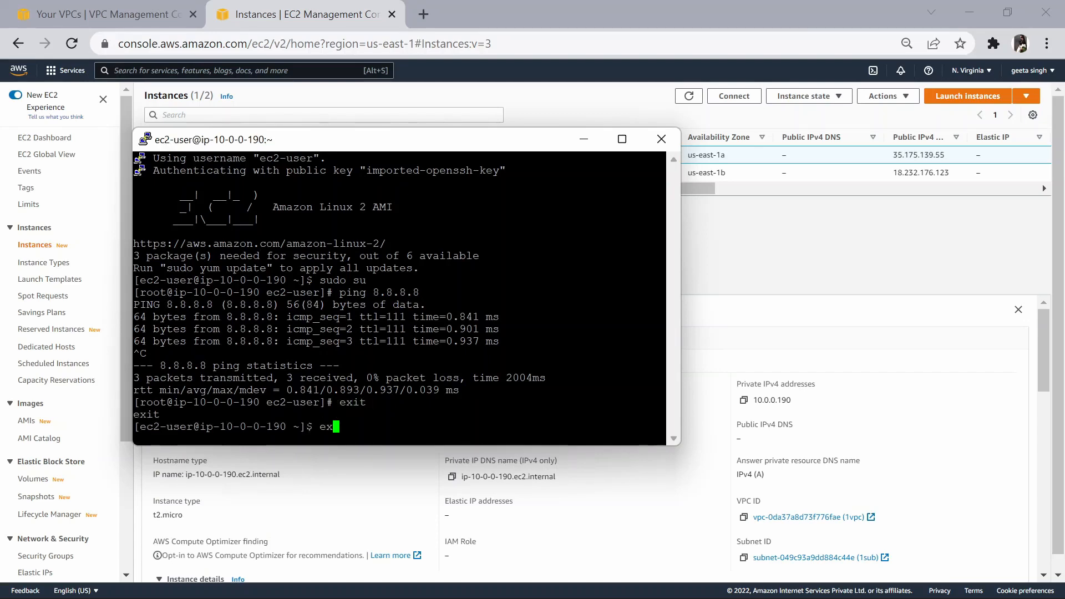
key("Return")
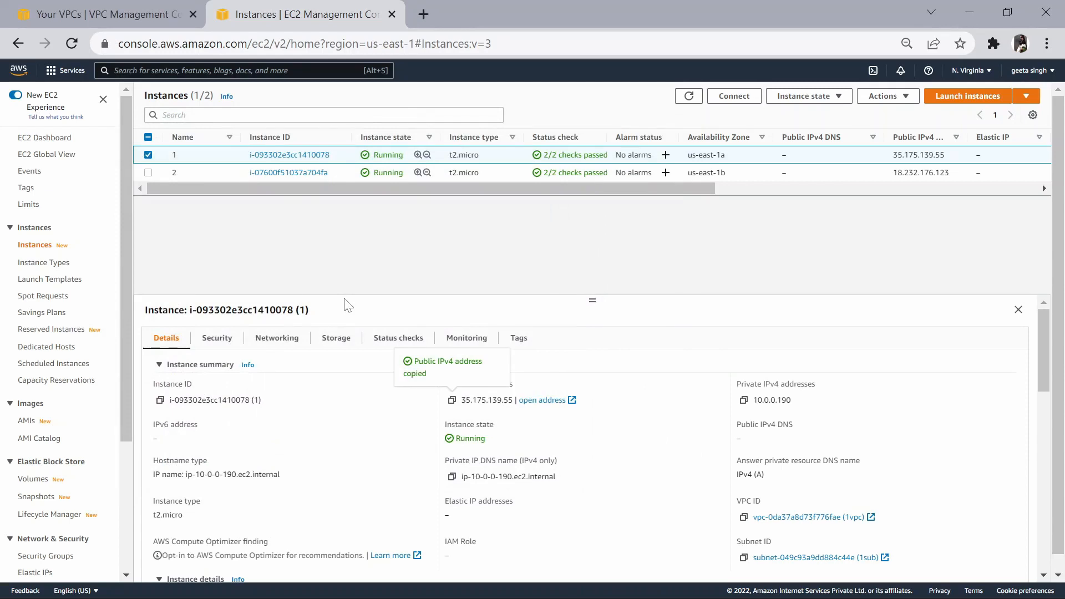
left_click(224, 172)
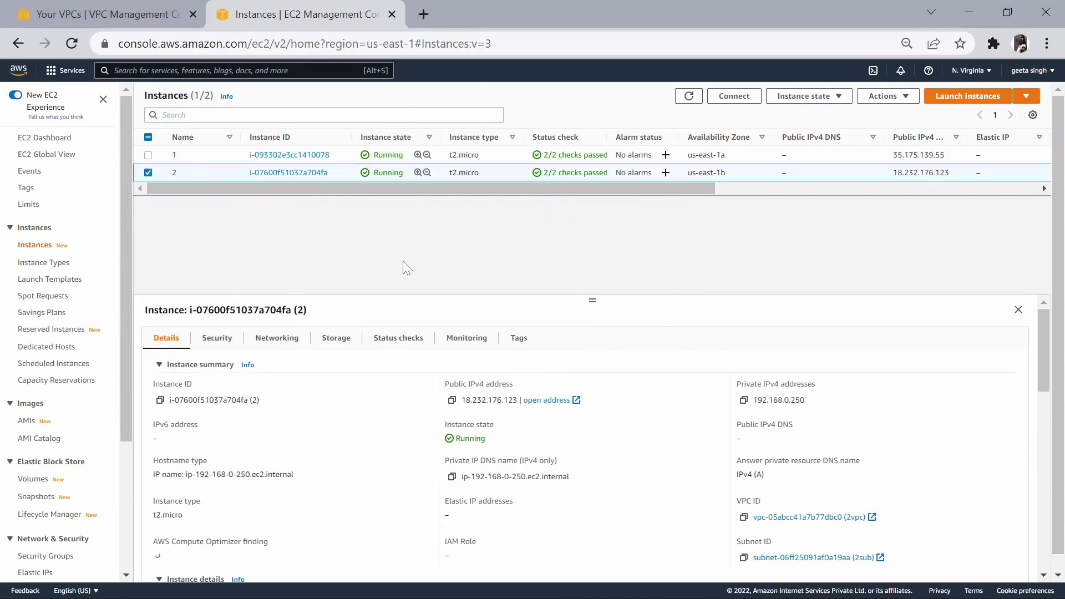
left_click(452, 400)
key("super+s")
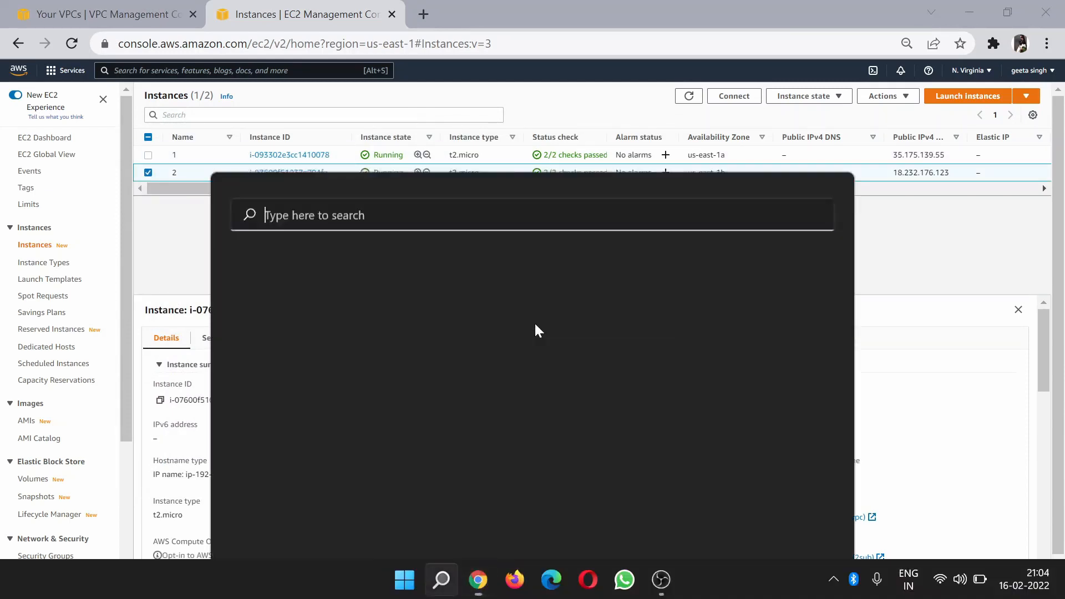
type("put")
left_click(535, 325)
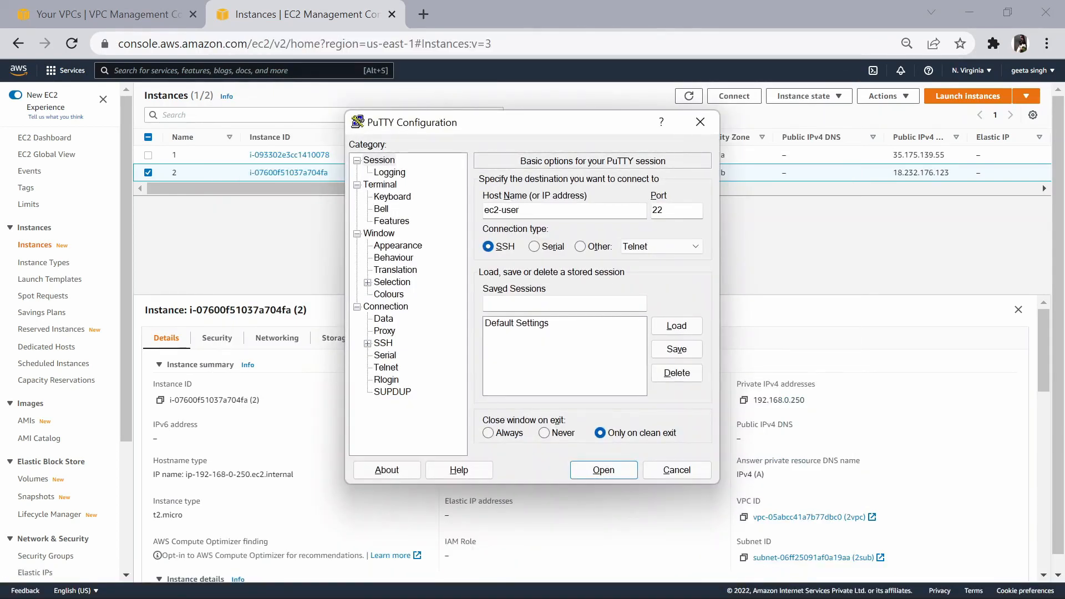
type("ec2-user@")
key("ctrl+v")
Set 2ndec3instance from Downloads as the SSH authentication key and open the connection to instance 2, accepting its host key.
left_click(368, 343)
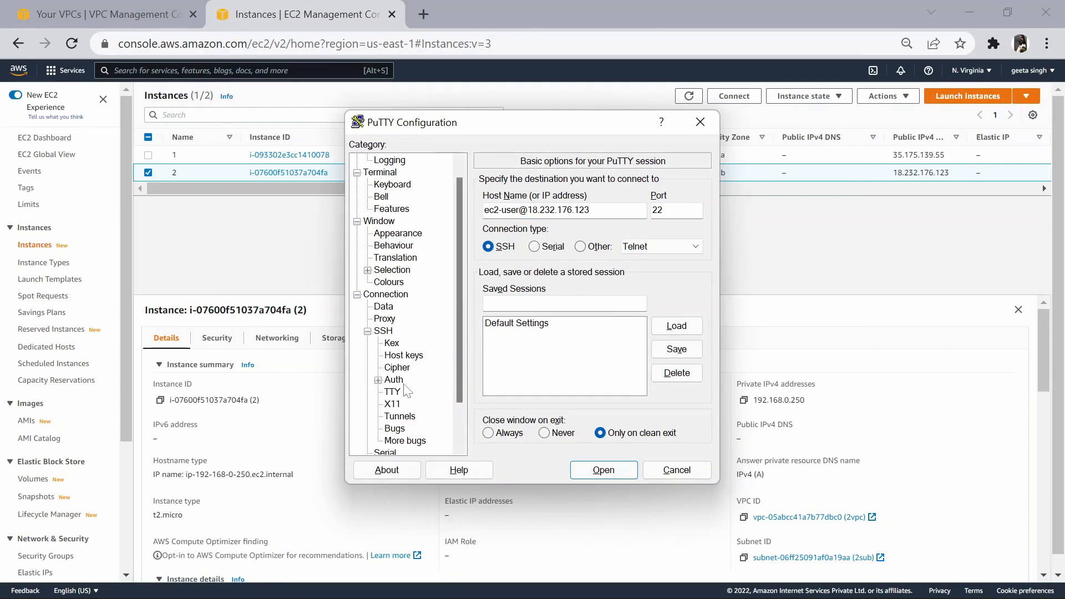
left_click(398, 382)
left_click(677, 370)
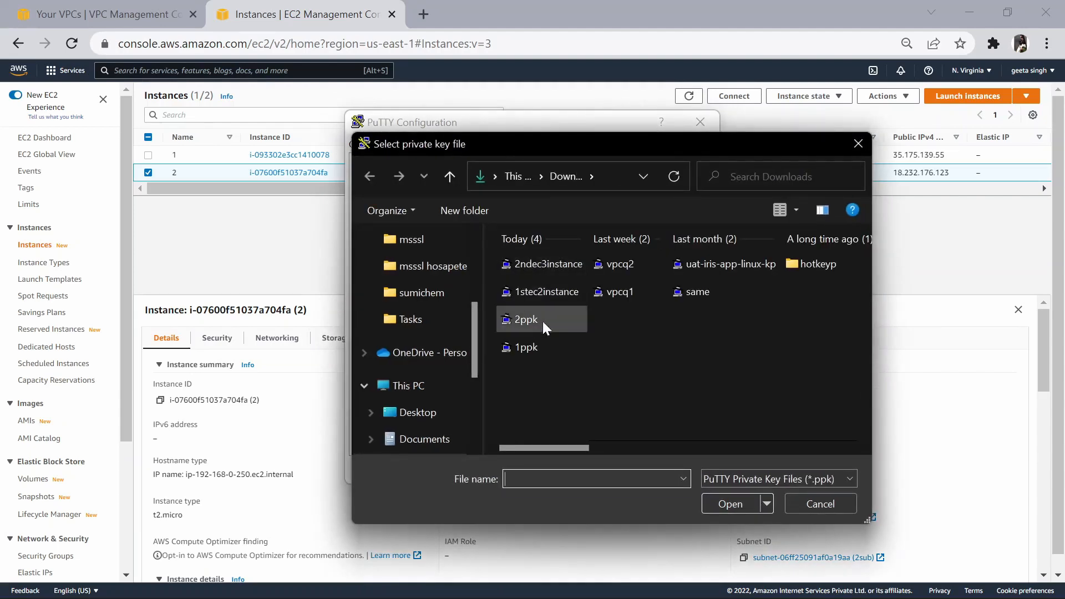
left_click(545, 264)
left_click(738, 502)
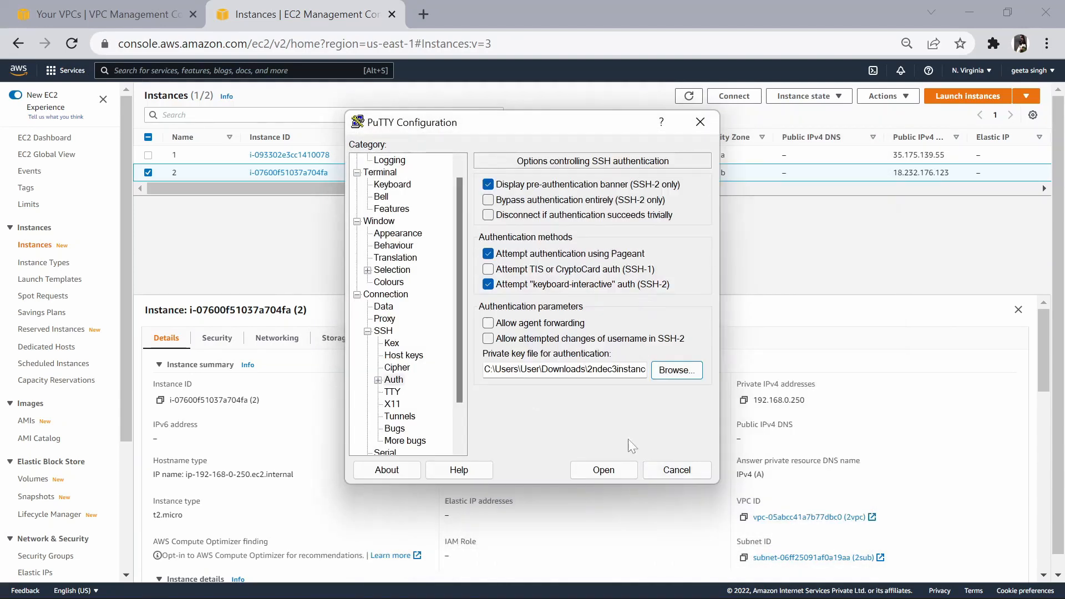
left_click(621, 468)
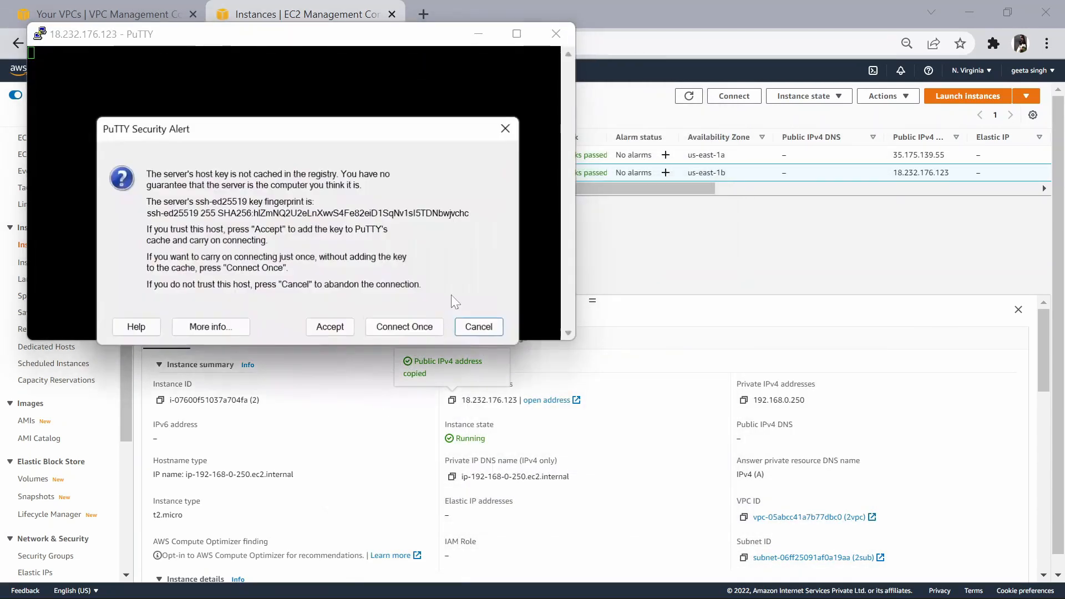
left_click(331, 325)
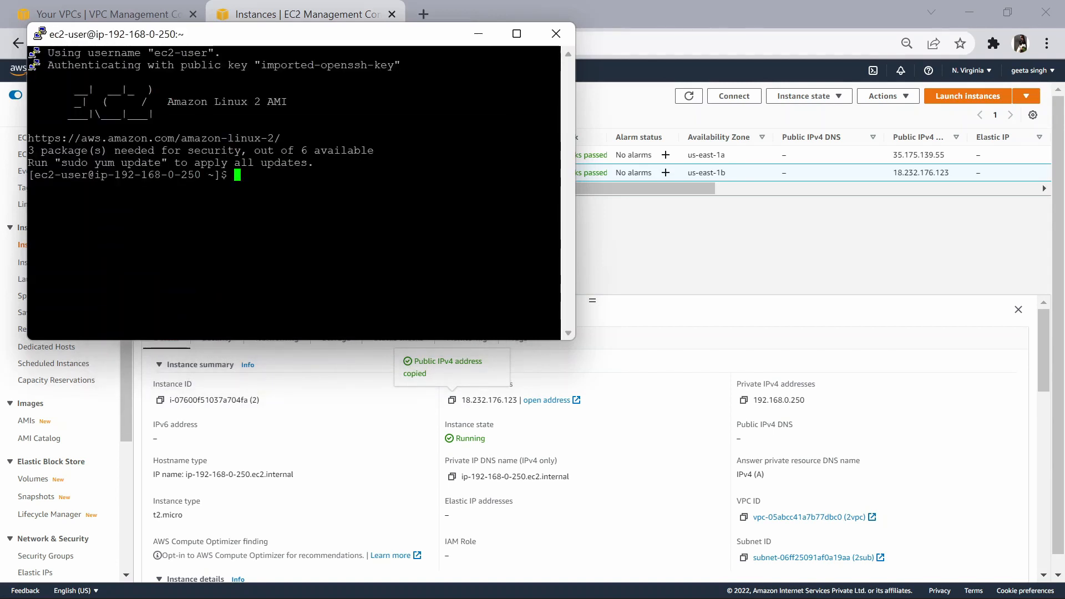
Switch to the root user with sudo su on instance 2 and test internet access with ping 8.8.8.8.
type("sudo su")
key("Return")
type("p")
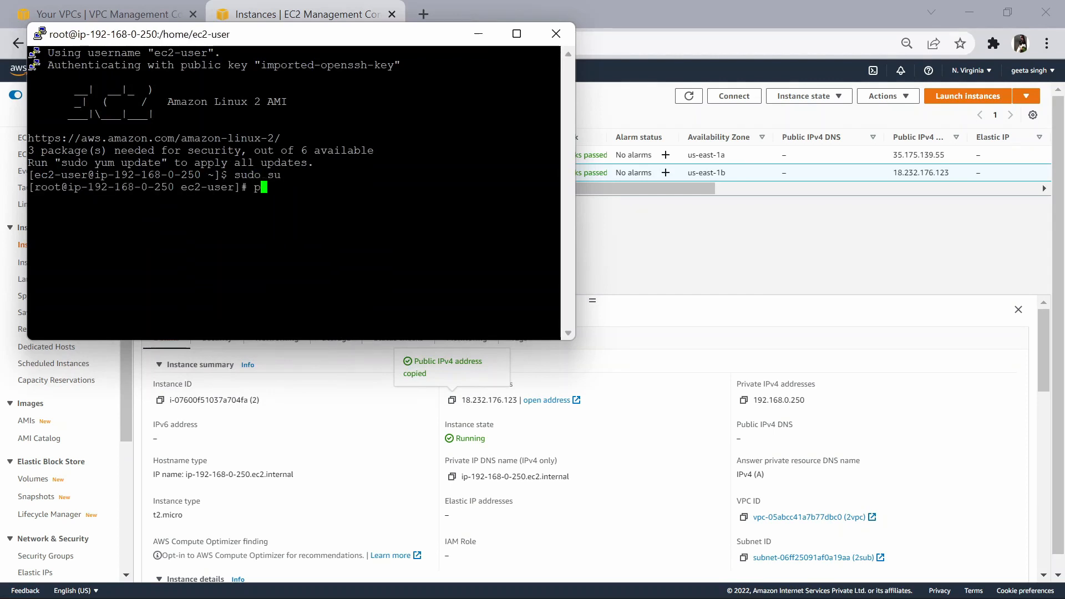
type("ing 8.8.8.8")
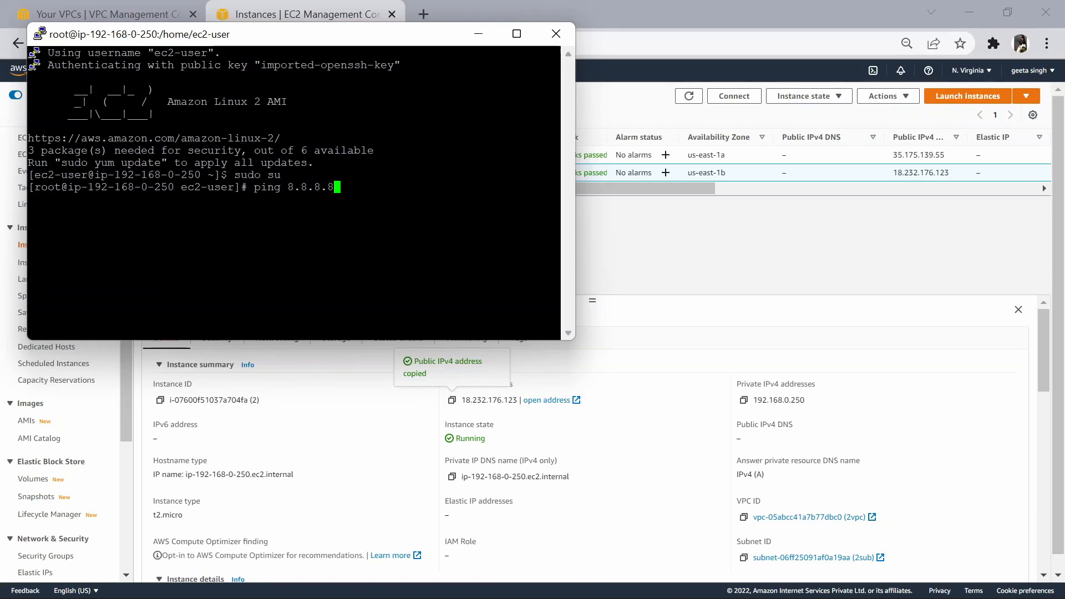
key("Return")
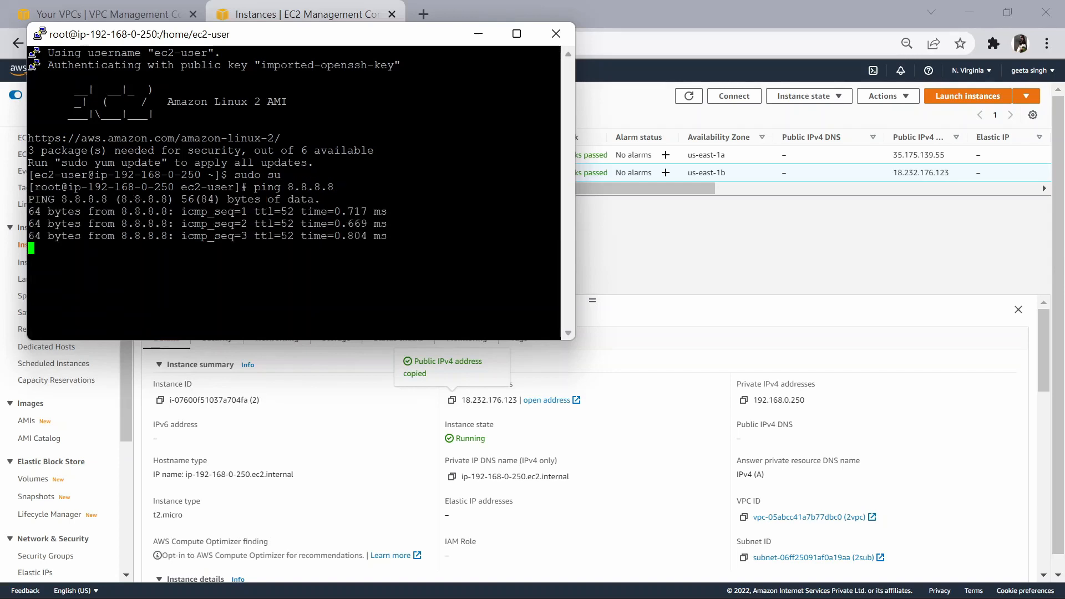
Stop the ping on instance 2, leave its root shell and end the SSH session.
key("ctrl+c")
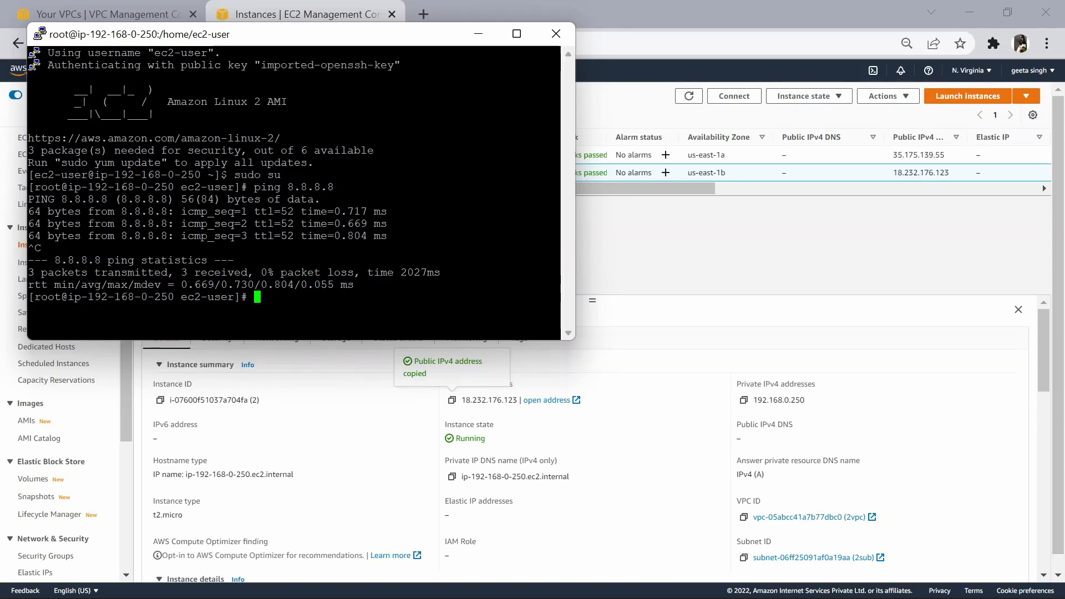
left_click_drag(324, 43, 703, 222)
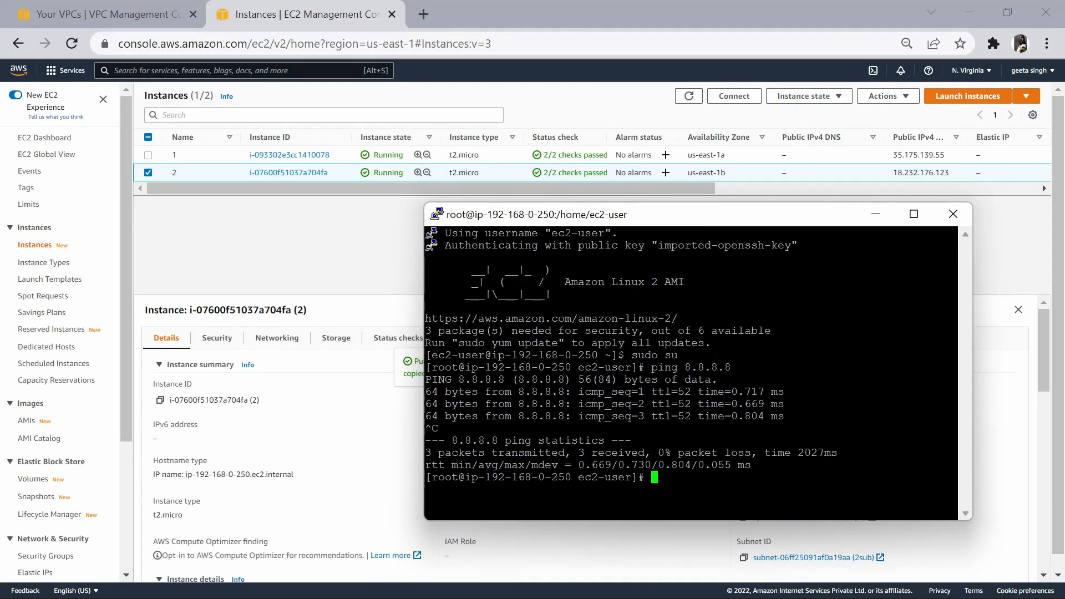
type("exit")
key("Return")
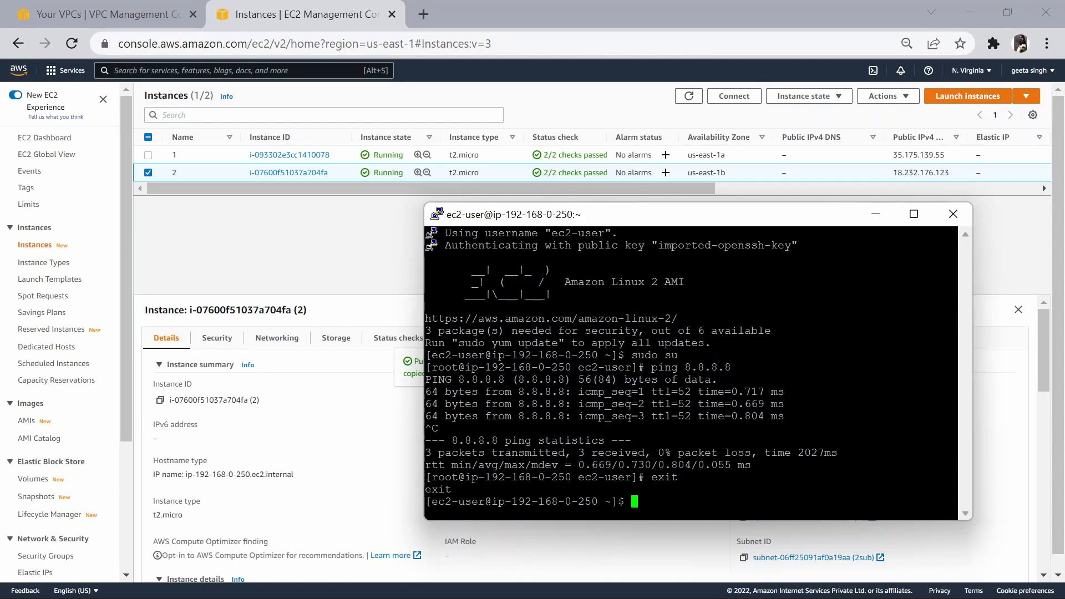
type("exit")
key("Return")
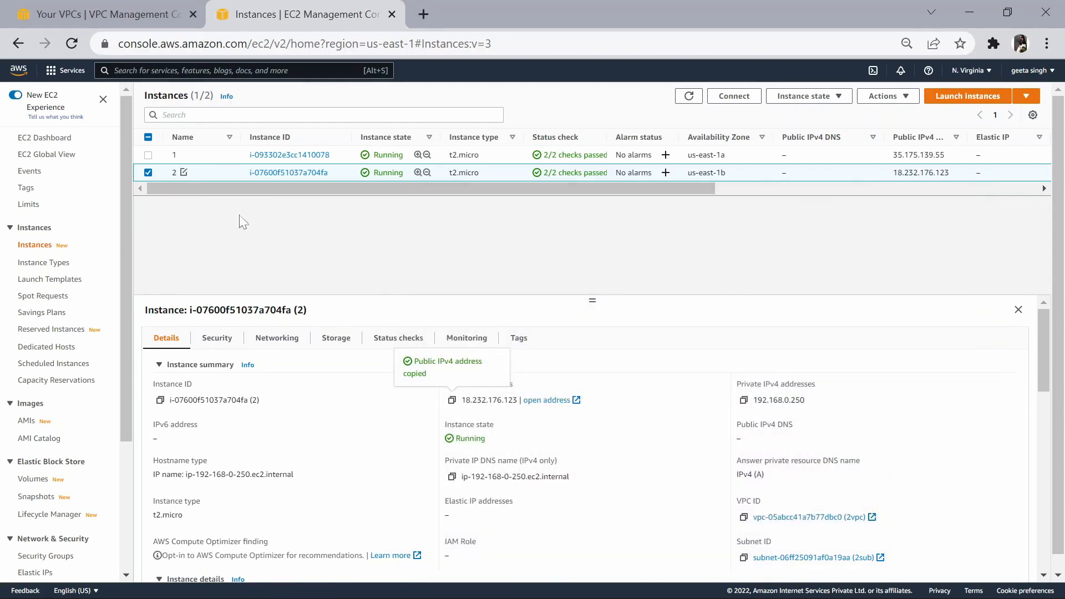
Create a VPC peering connection named 1-2peer with 1vpc as requester and 2vpc as accepter, in the same account and region.
left_click(95, 18)
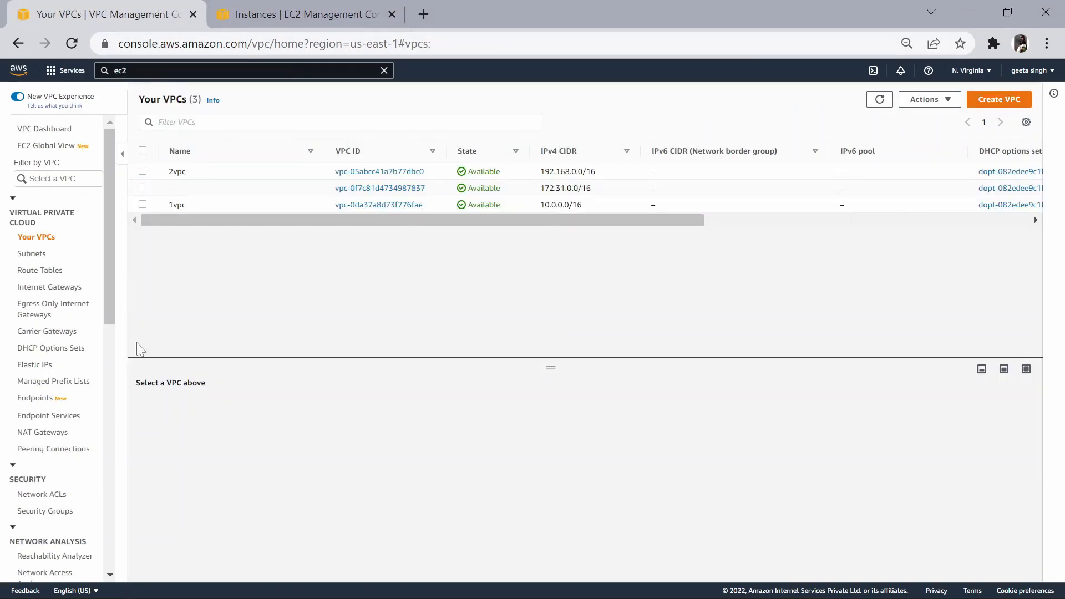
left_click(33, 449)
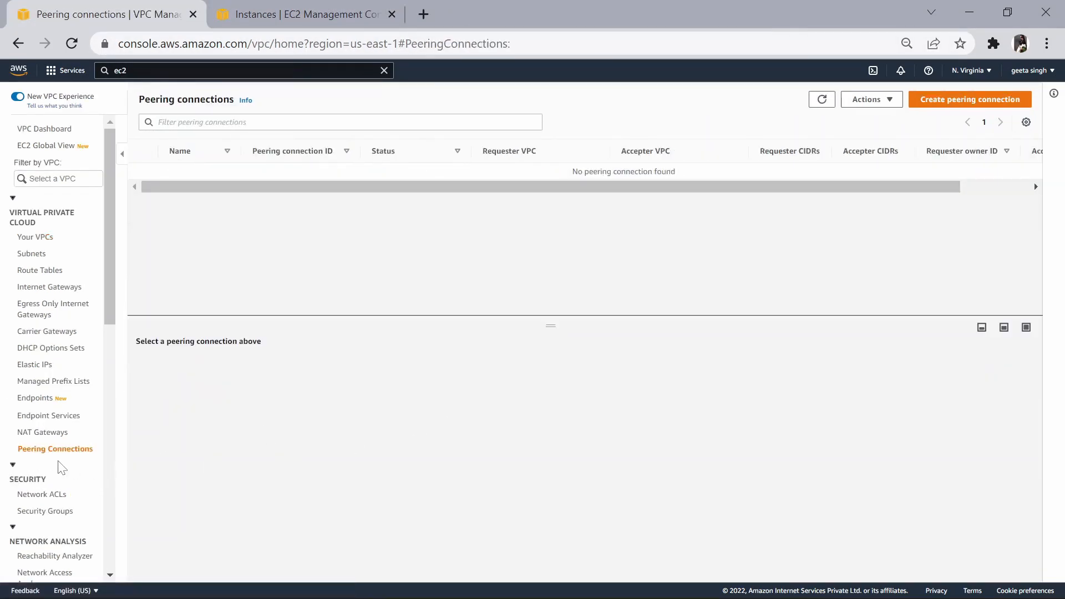
left_click(938, 103)
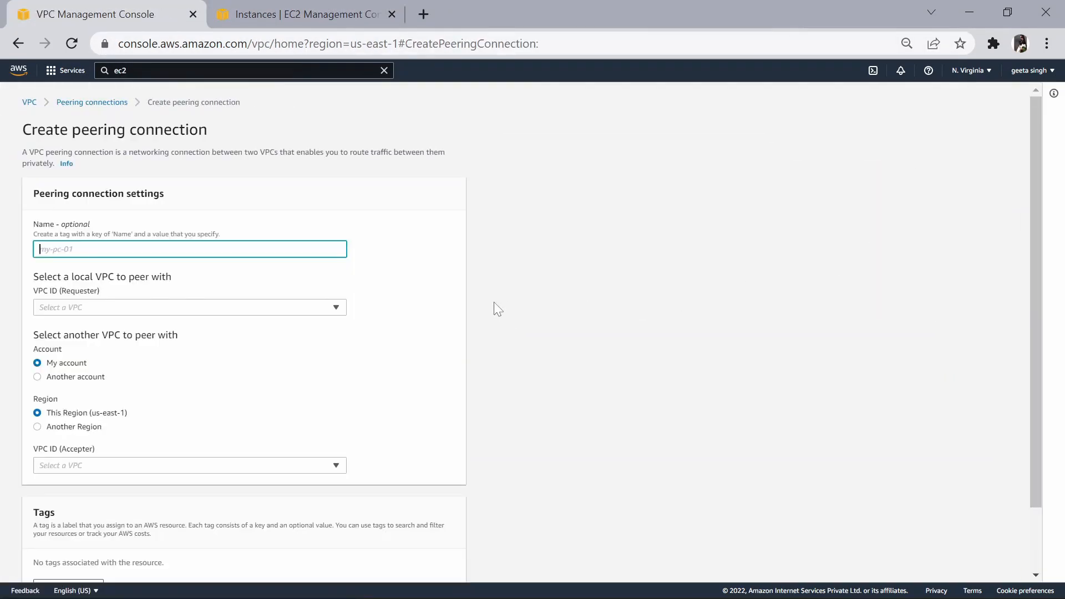
type("1-2peer")
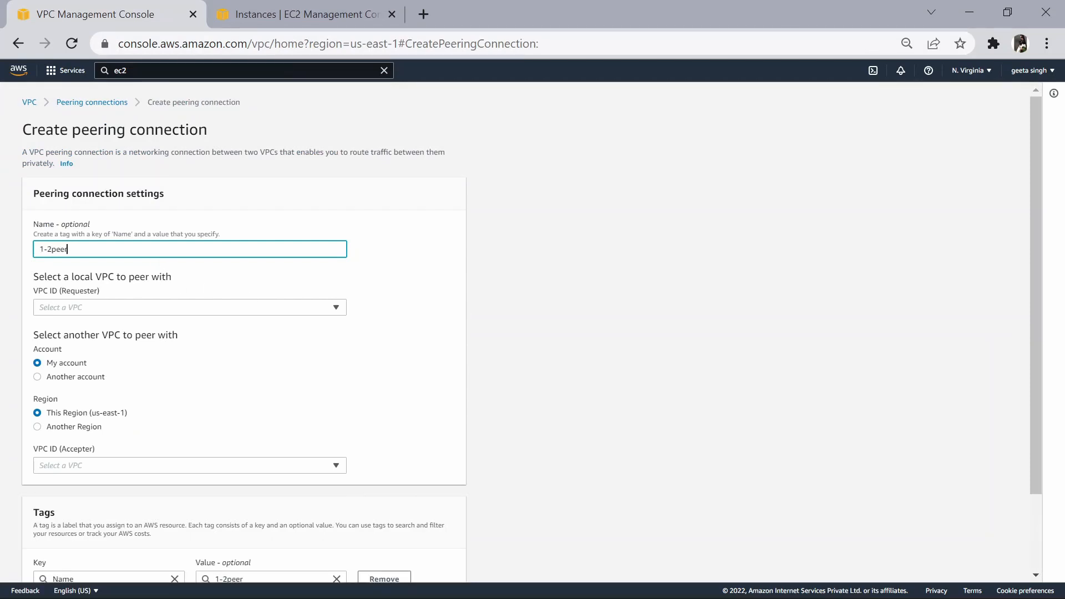
left_click(157, 308)
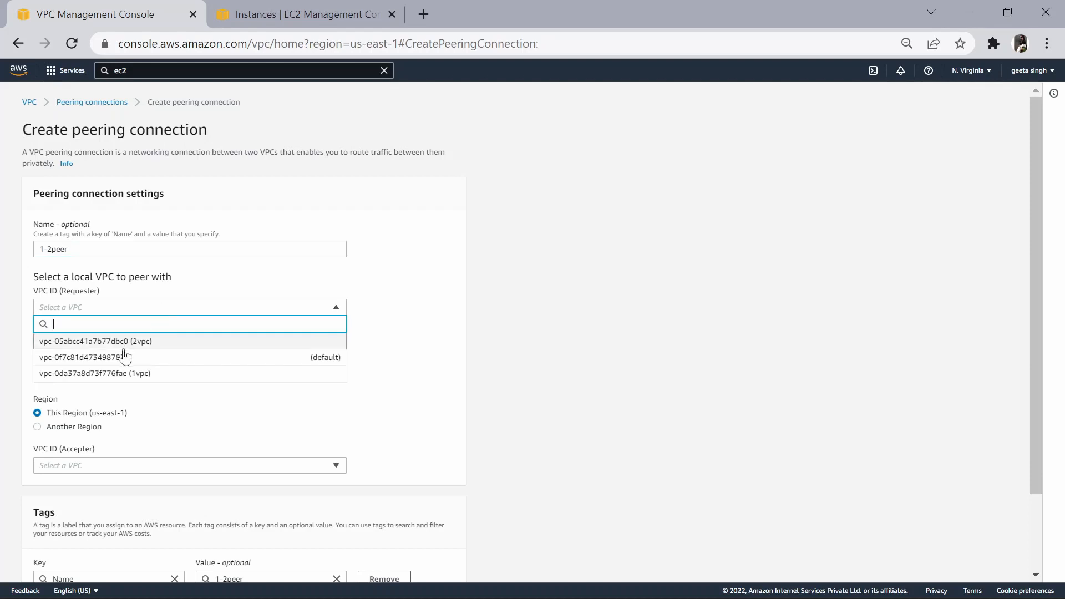
left_click(166, 374)
scroll(111, 469, "down", 2)
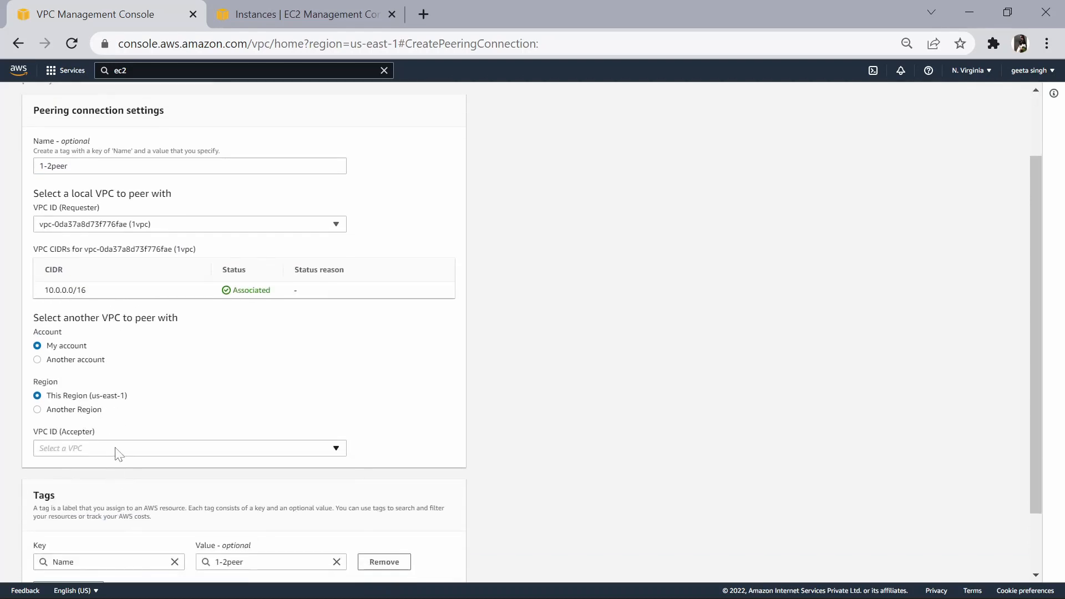
left_click(114, 450)
left_click(178, 482)
scroll(177, 489, "down", 4)
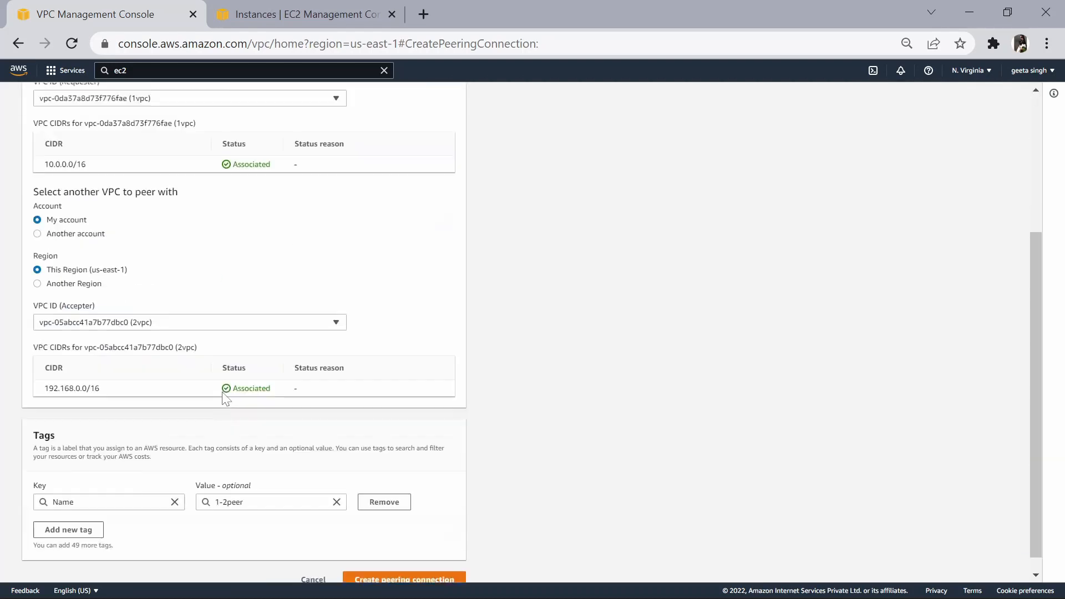
left_click(396, 570)
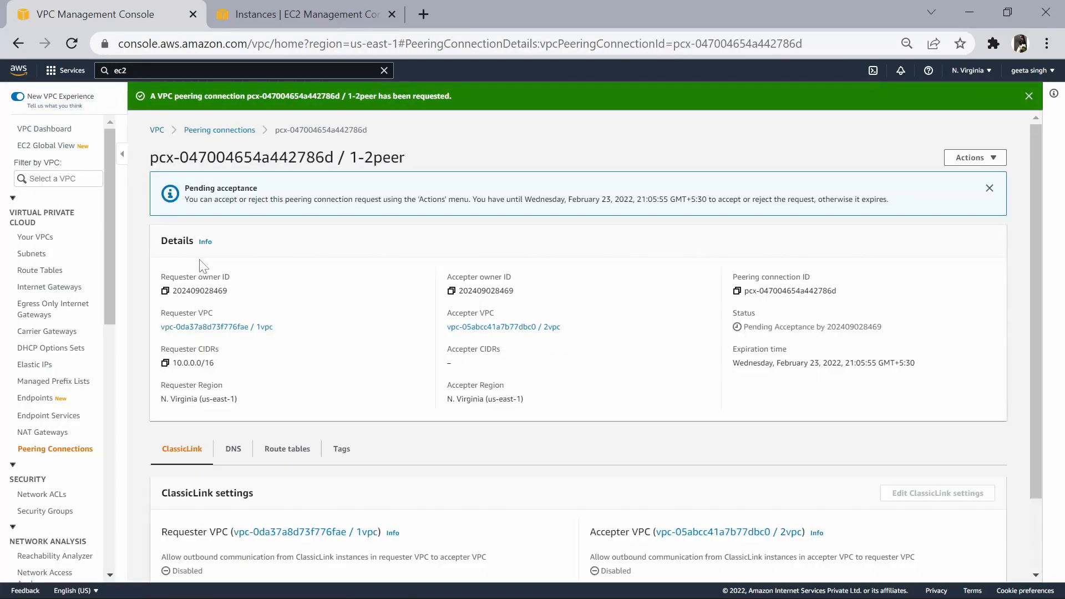
Accept the pending 1-2peer peering connection request and refresh the peering connections list.
left_click(54, 450)
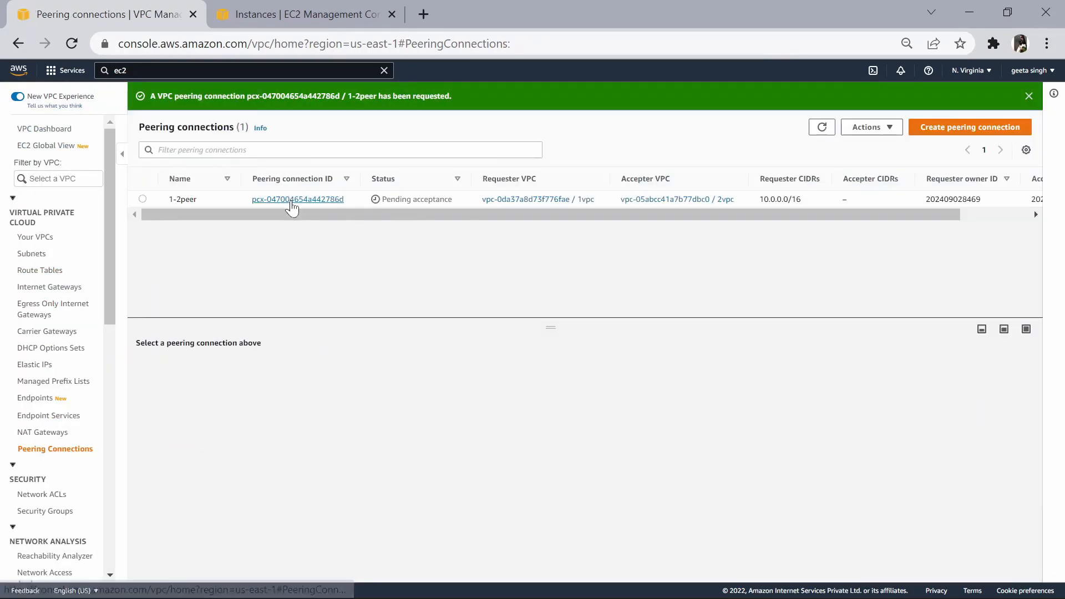
left_click_drag(274, 214, 257, 244)
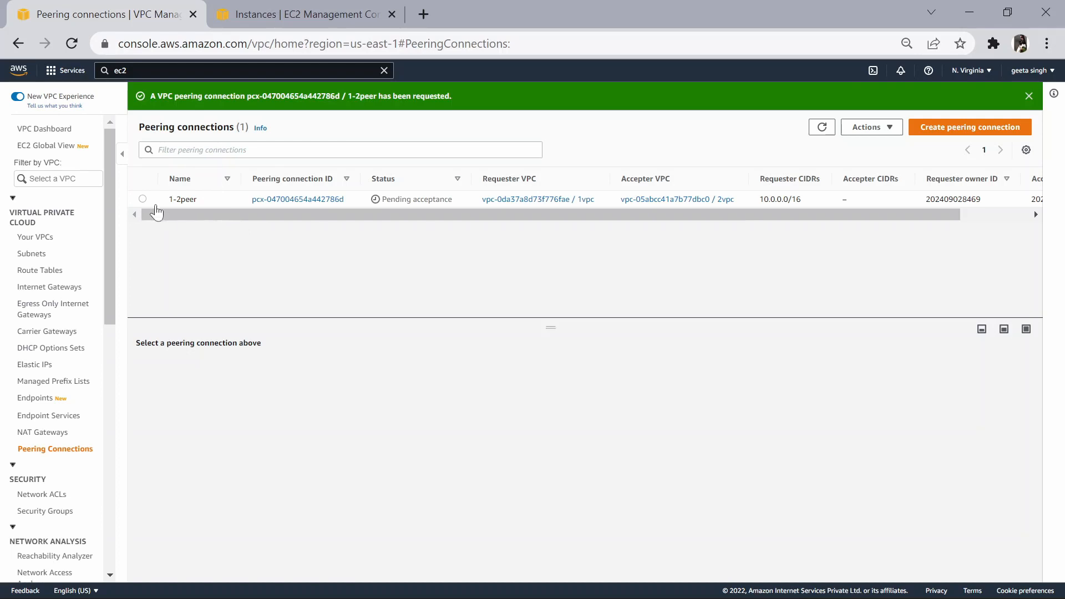
left_click(887, 129)
left_click(674, 265)
left_click(822, 127)
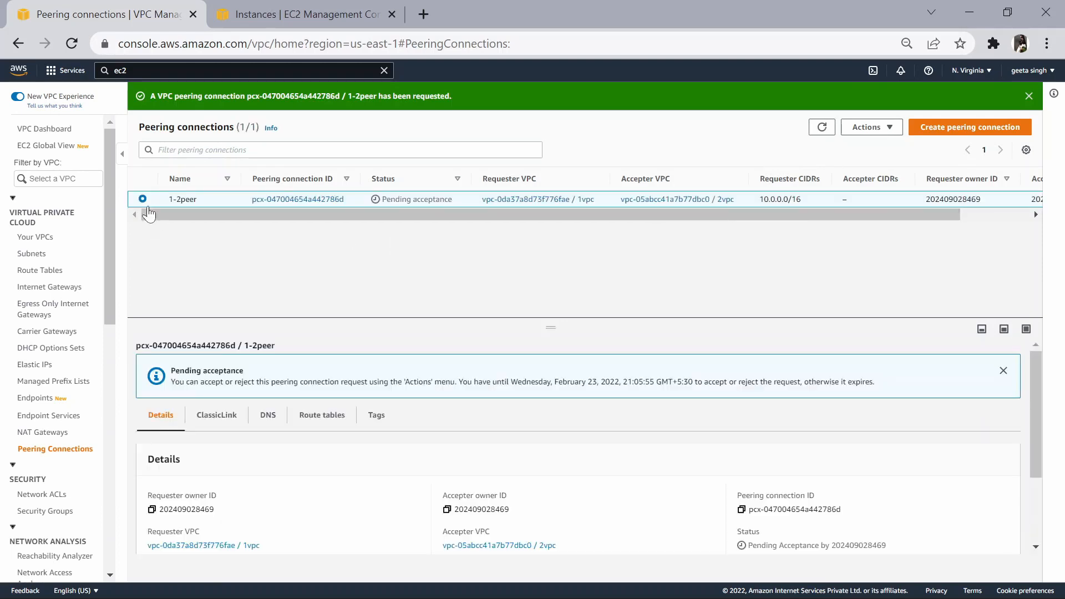
left_click(890, 130)
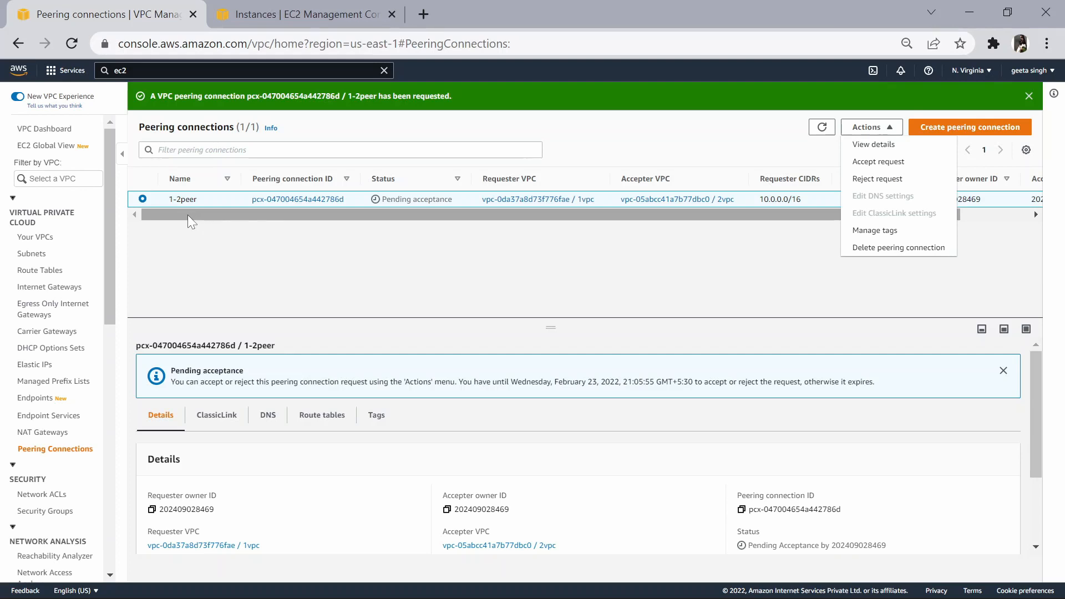
left_click_drag(186, 212, 122, 218)
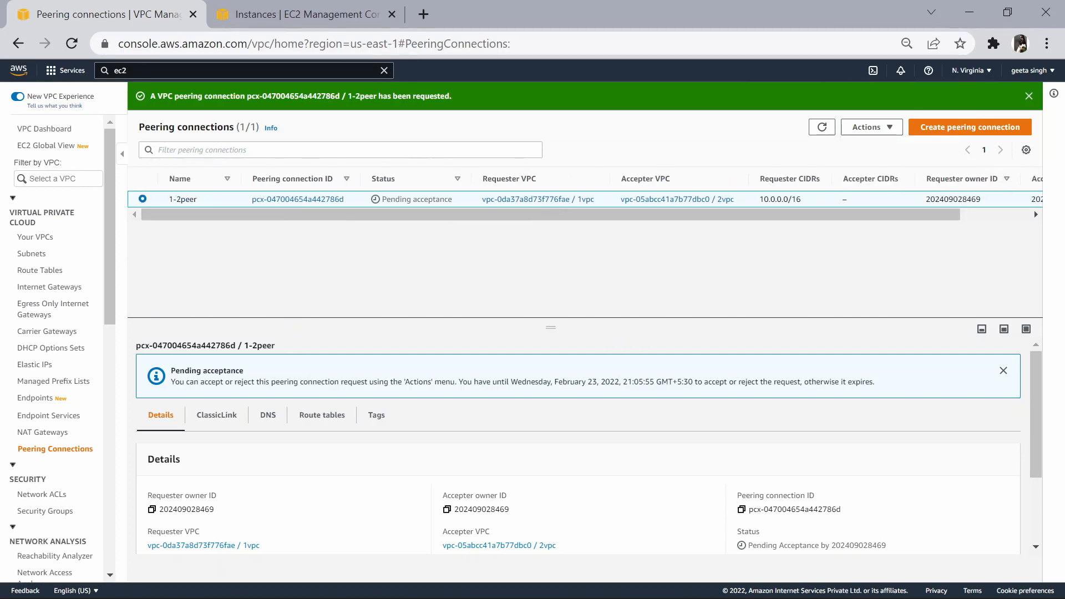
left_click(883, 137)
left_click(886, 162)
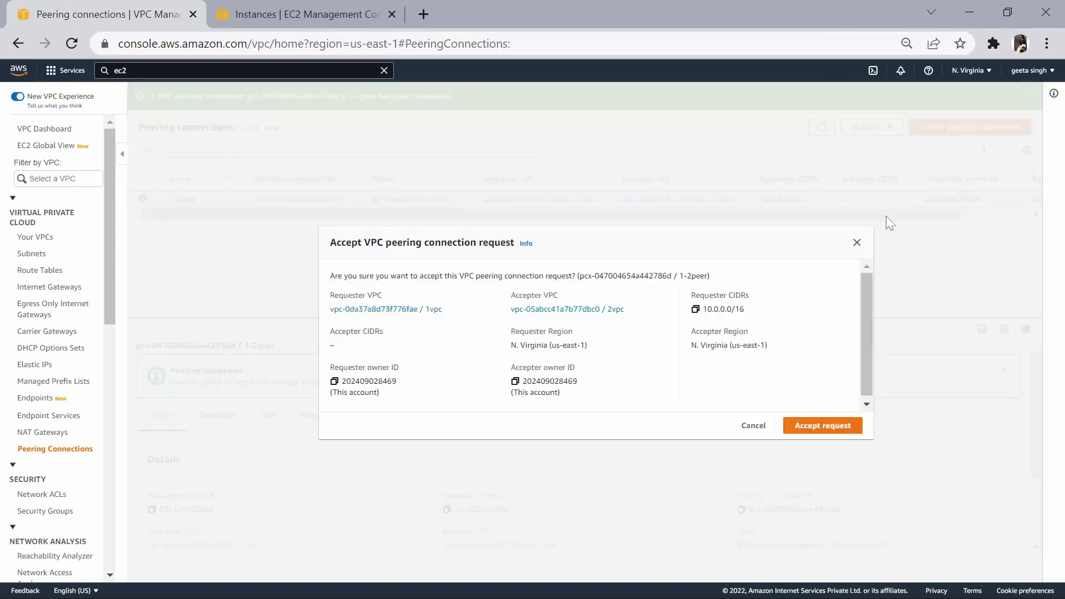
left_click(812, 432)
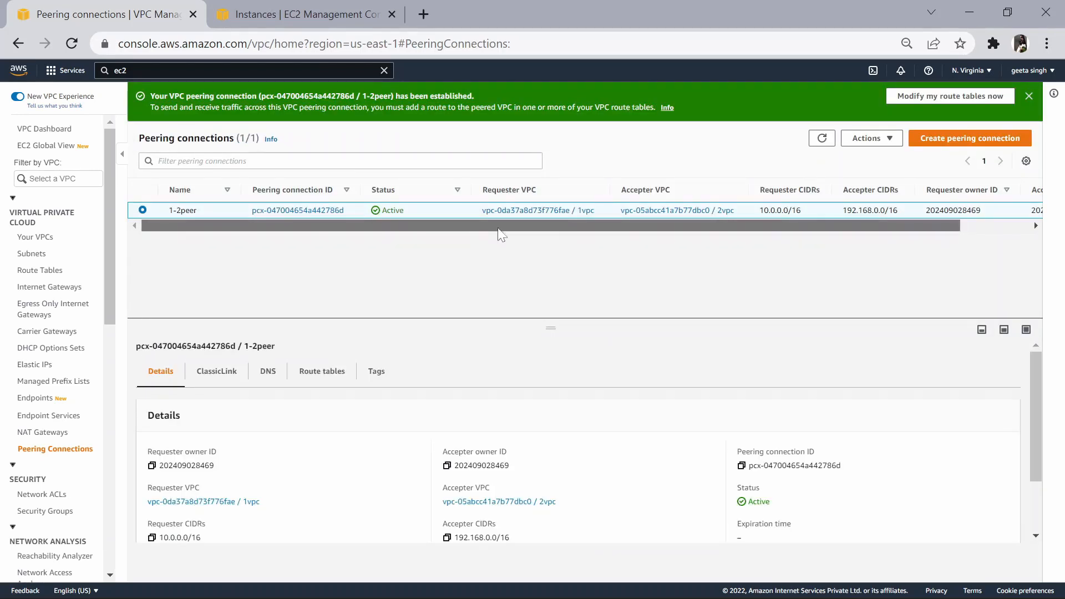
left_click_drag(485, 226, 590, 238)
left_click(823, 138)
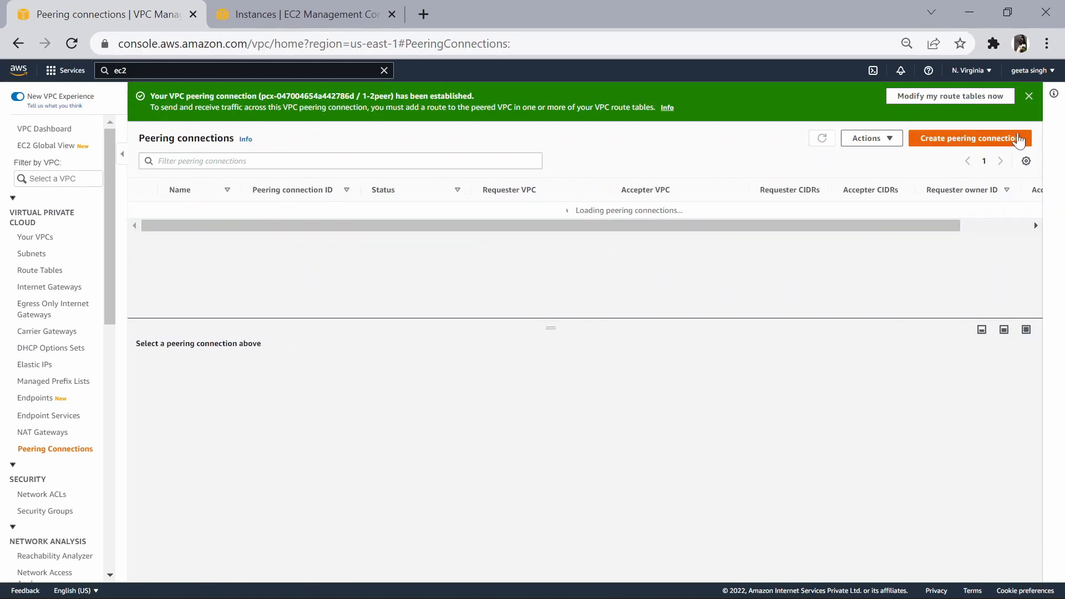
left_click_drag(566, 318, 502, 325)
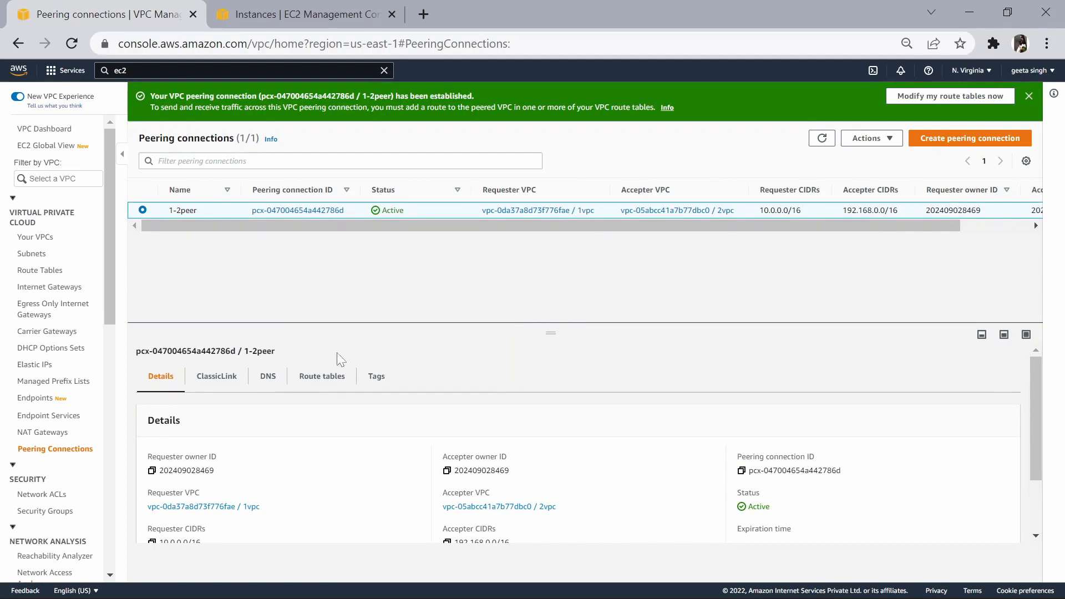
Open the subnets list and load the route tables page in a separate browser tab placed right beside it.
left_click(40, 272)
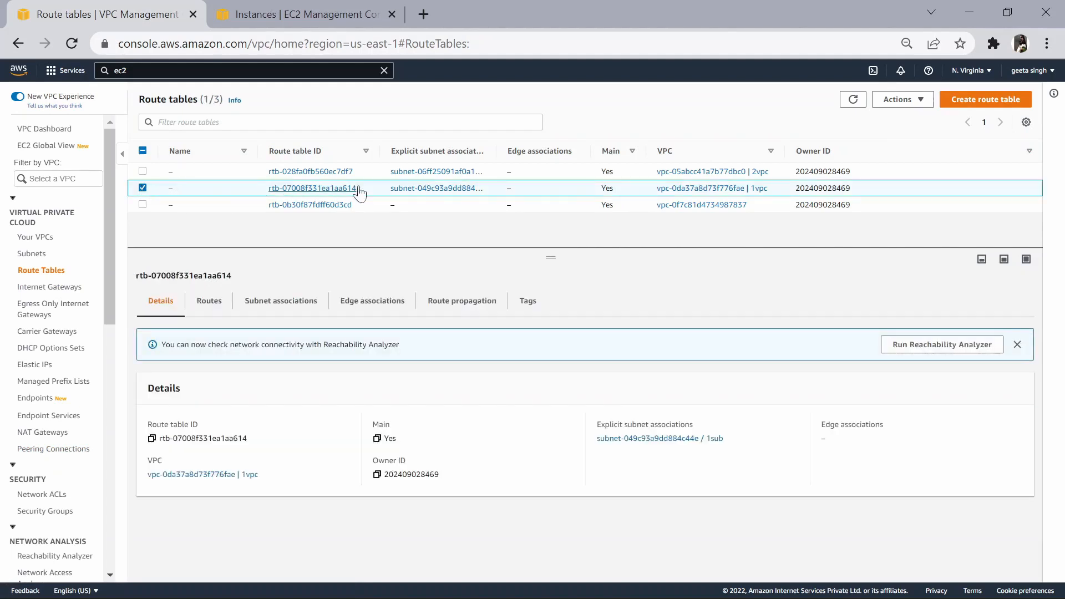
left_click(32, 254)
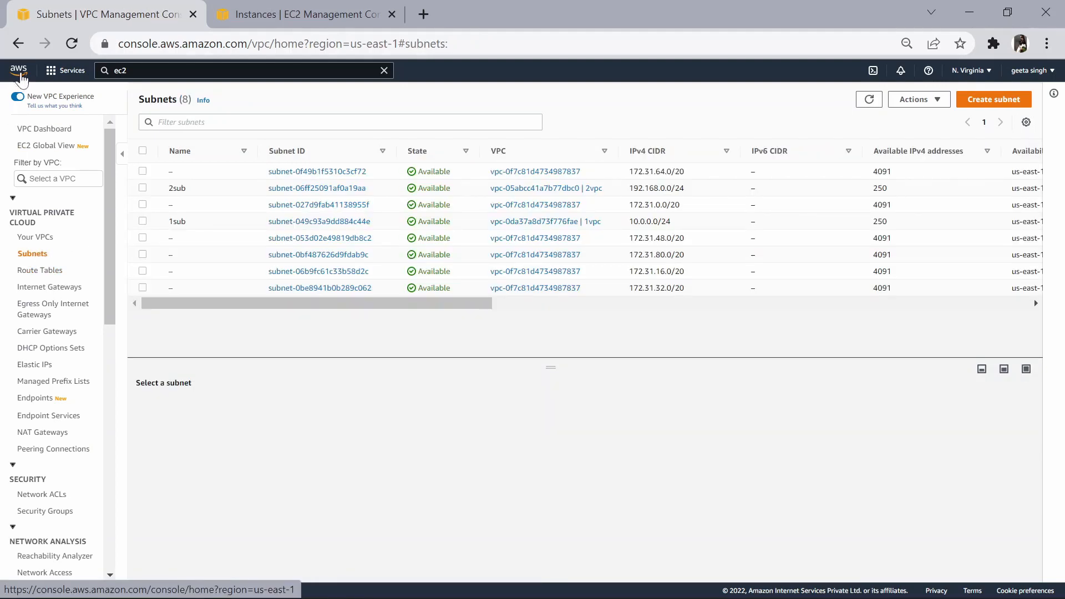
left_click(50, 273)
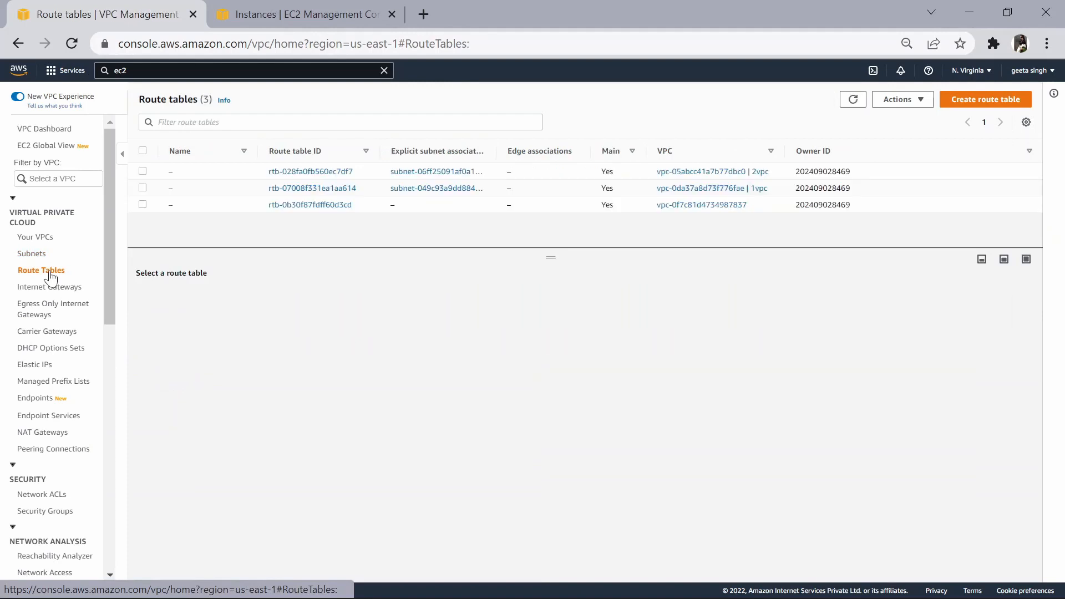
left_click(38, 256)
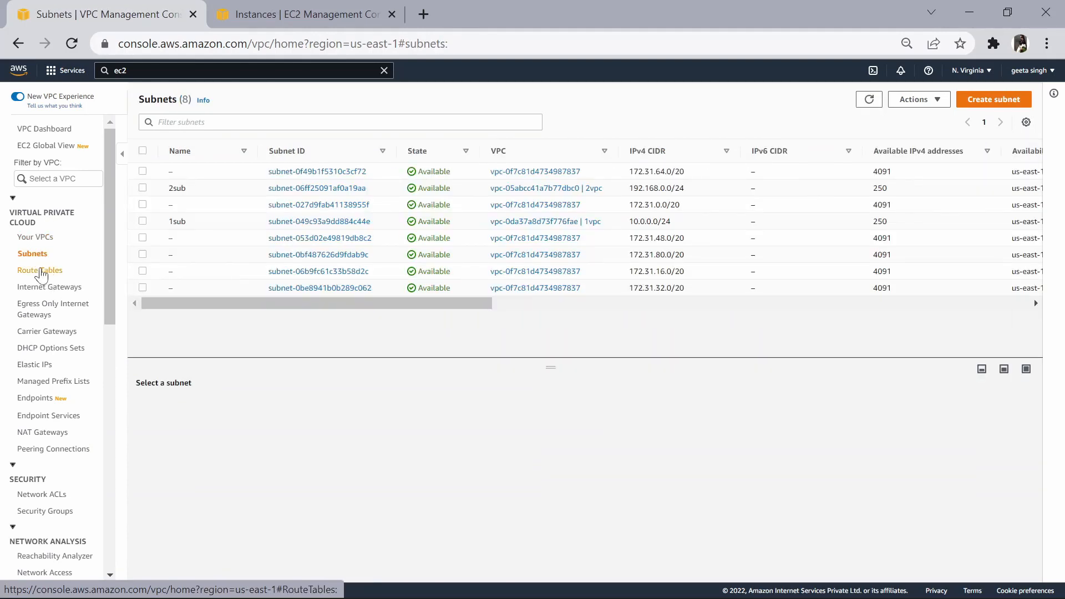
right_click(41, 272)
left_click(95, 275)
left_click(379, 20)
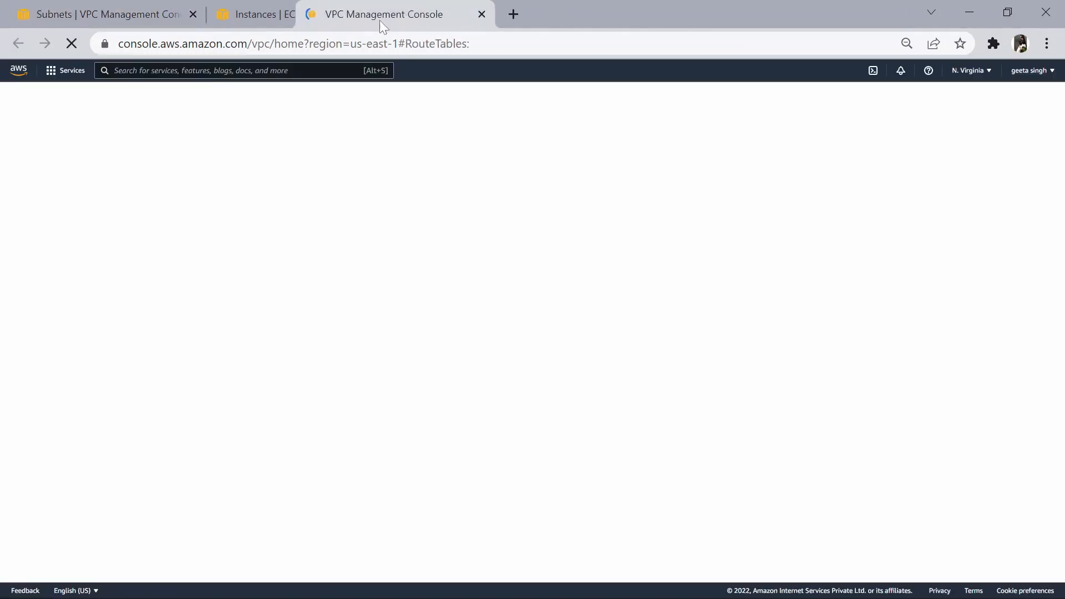
left_click_drag(379, 22, 323, 20)
left_click(62, 18)
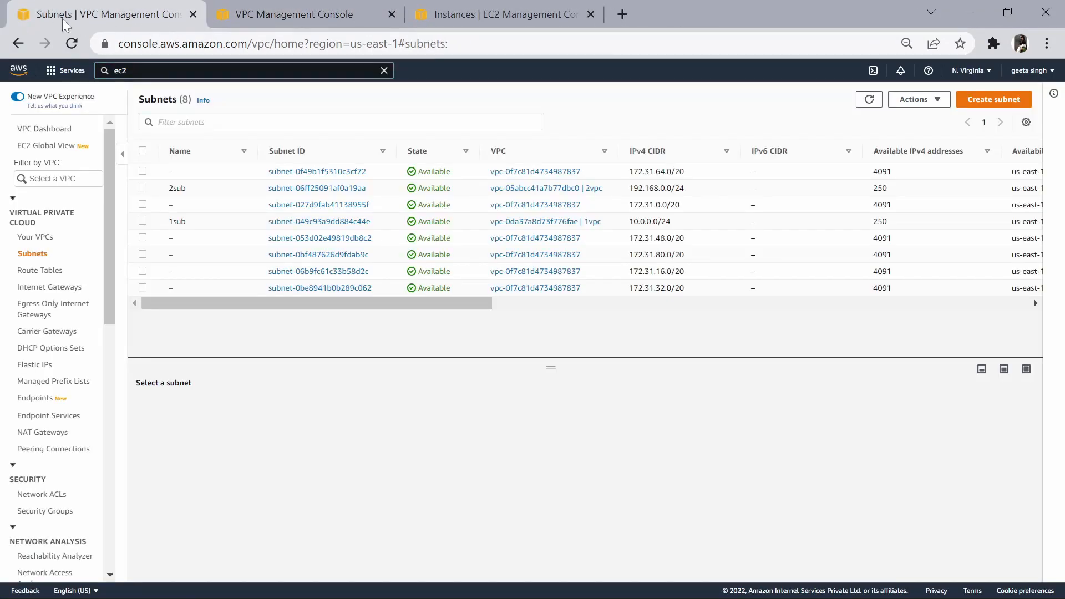
left_click(285, 6)
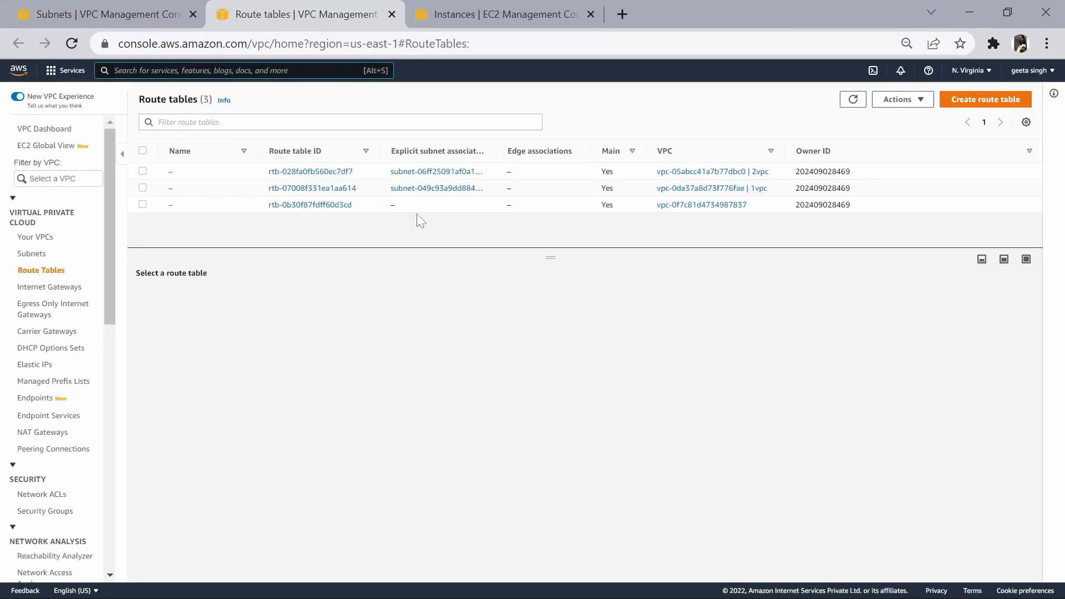
Select subnet 1sub in the subnets list and copy its IPv4 CIDR 10.0.0.0/24.
left_click(128, 22)
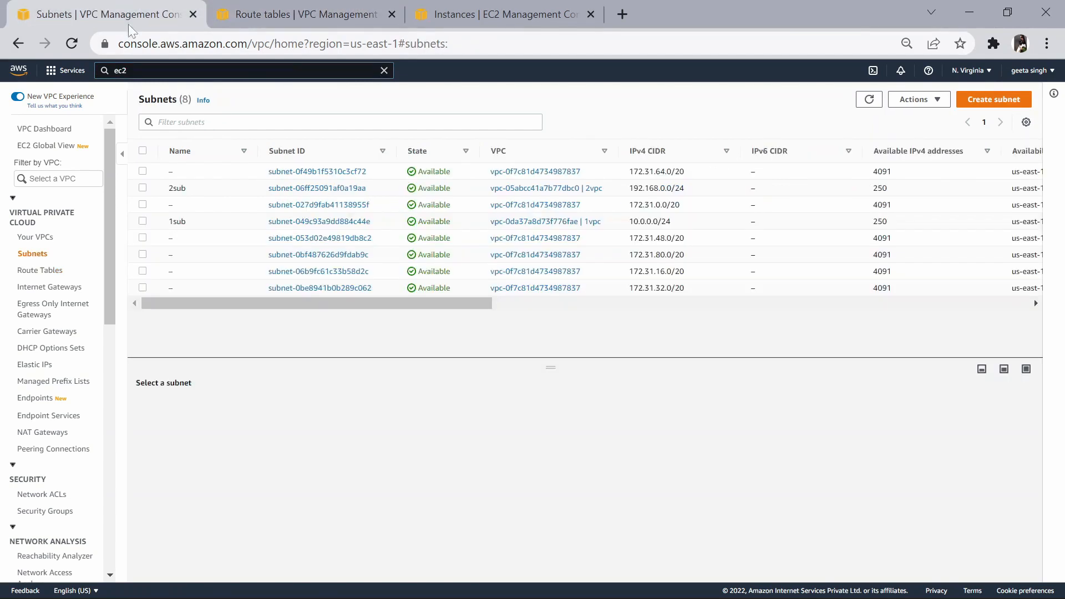
left_click(143, 222)
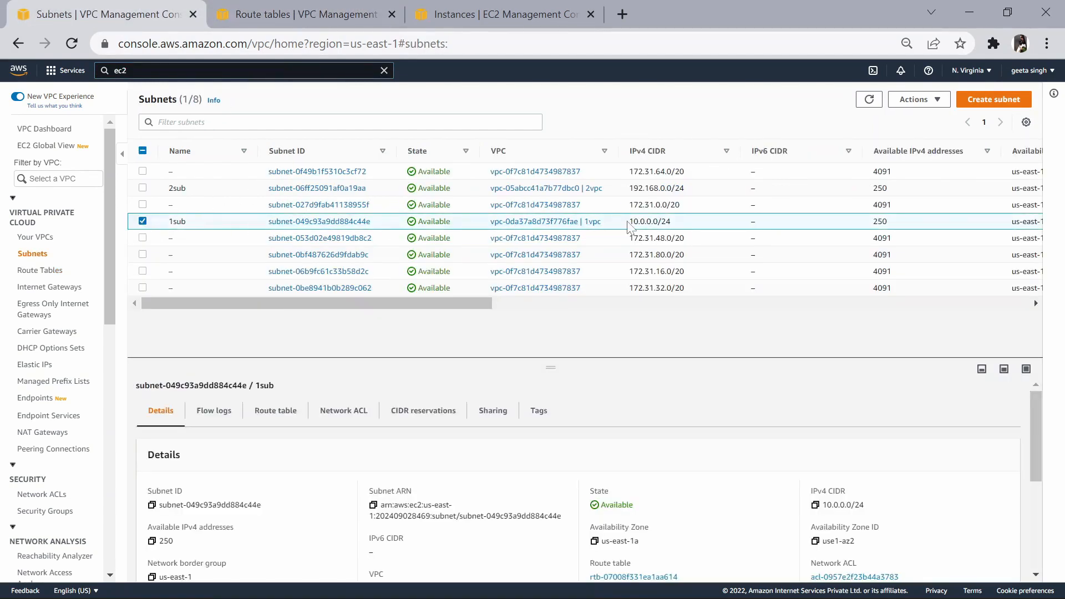
left_click_drag(628, 223, 678, 226)
right_click(655, 221)
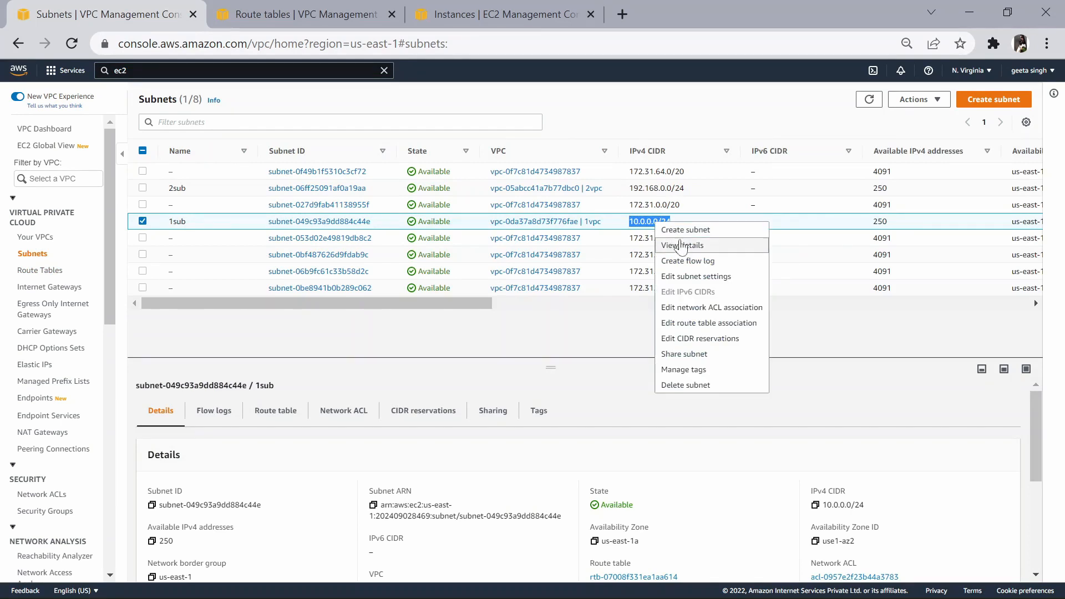
left_click(628, 213)
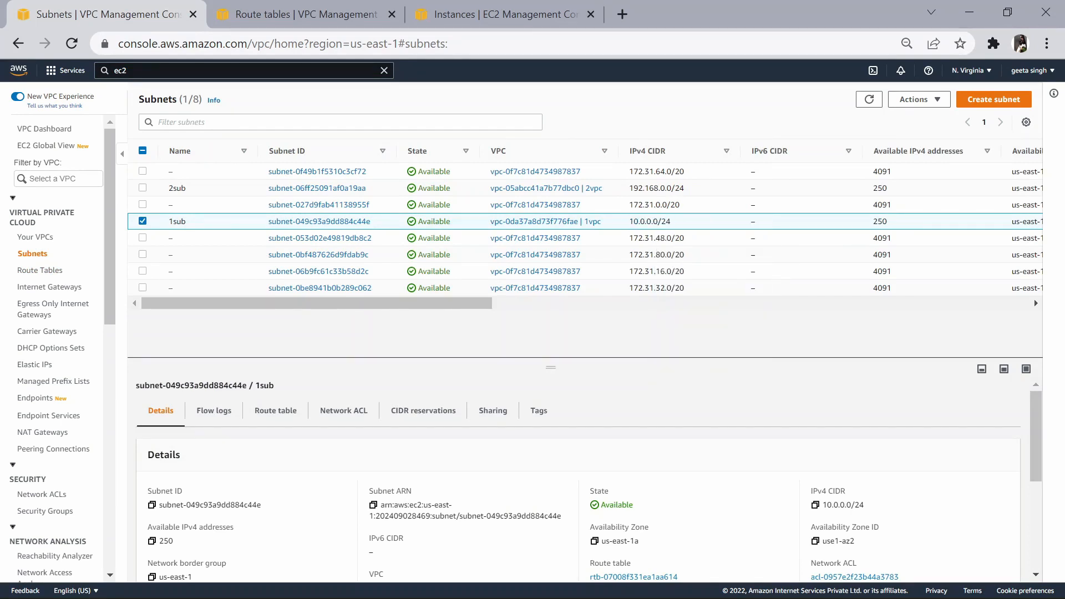
left_click_drag(628, 223, 675, 228)
Edit the routes of 2vpc's route table and add a route with destination 10.0.0.0/24.
left_click(275, 14)
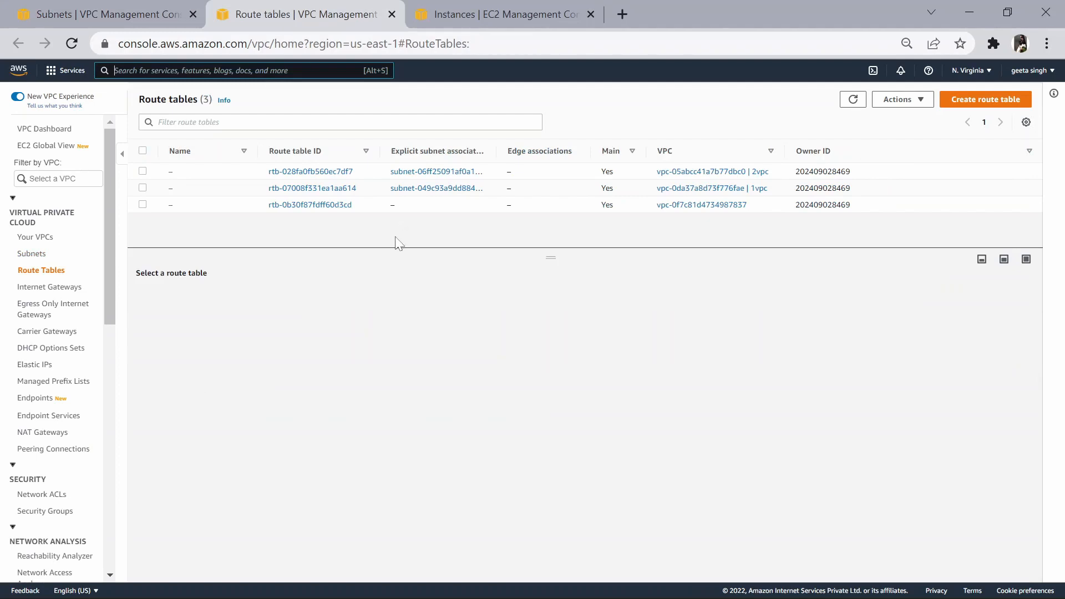
left_click(143, 172)
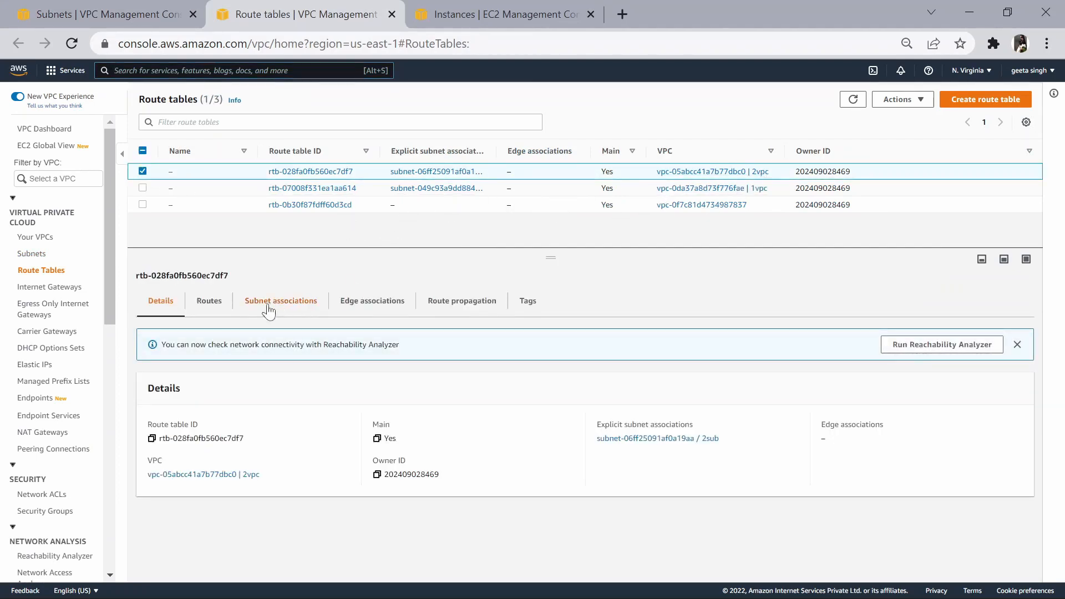
left_click(209, 302)
left_click(990, 345)
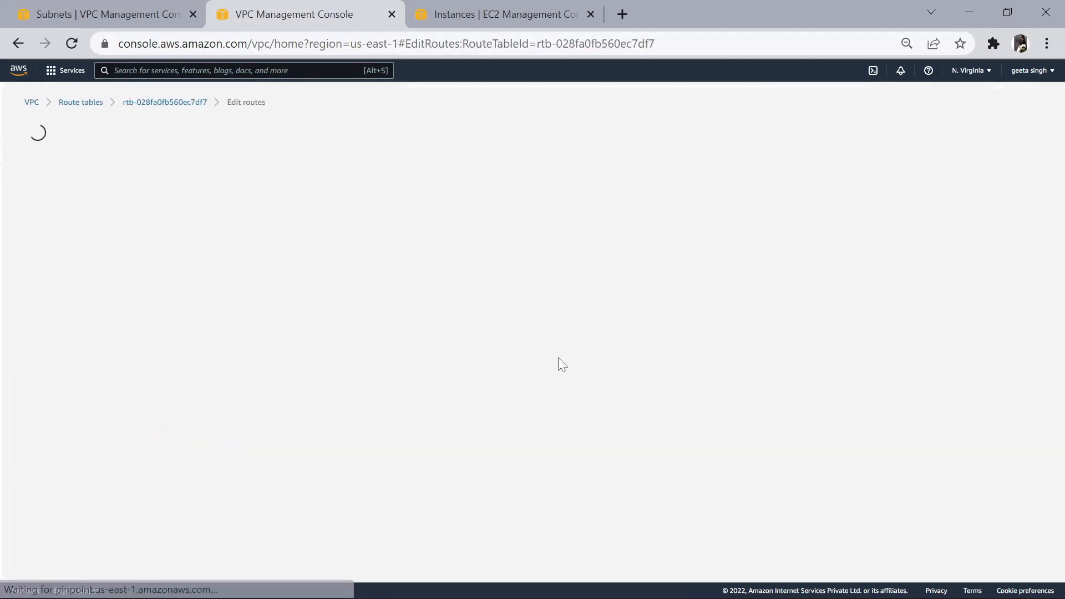
left_click(83, 277)
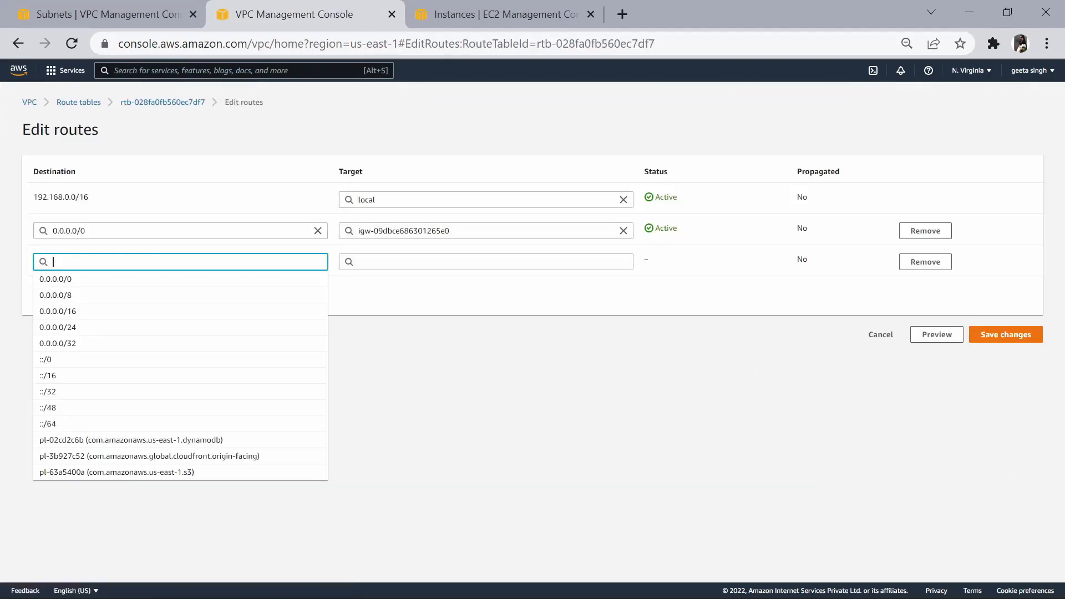
type("10.0.0.0/24")
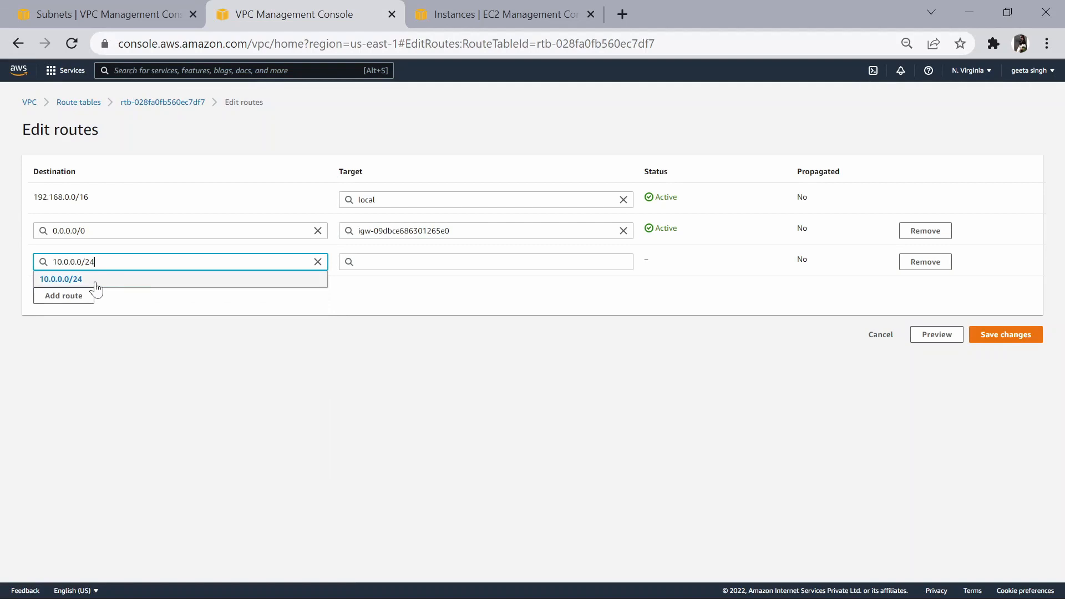
key("Return")
Target the 10.0.0.0/24 route at the 1-2peer peering connection and save the route changes.
left_click(355, 262)
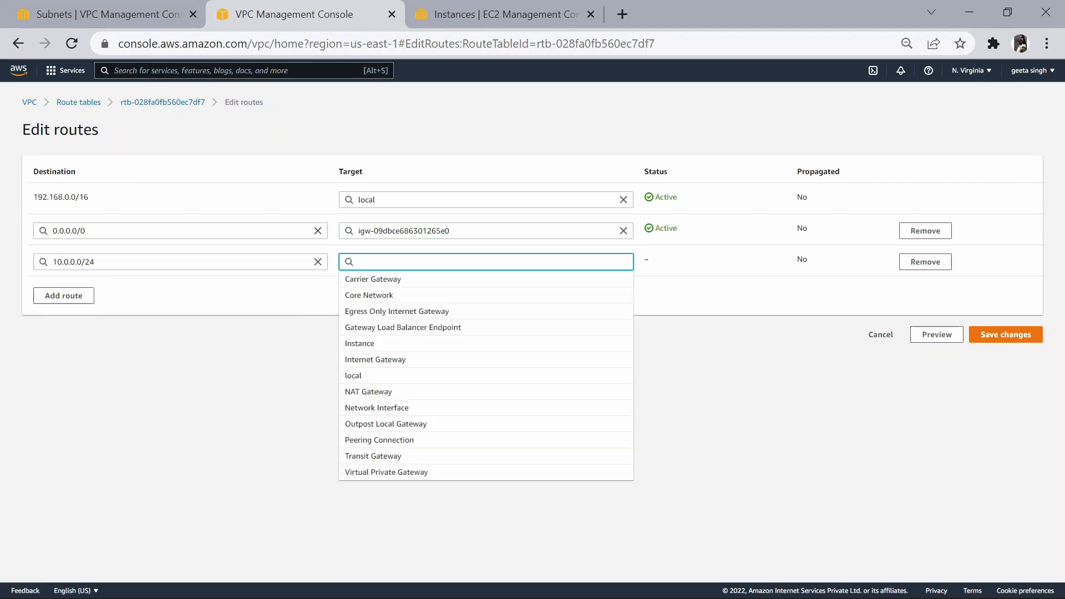
type("peer")
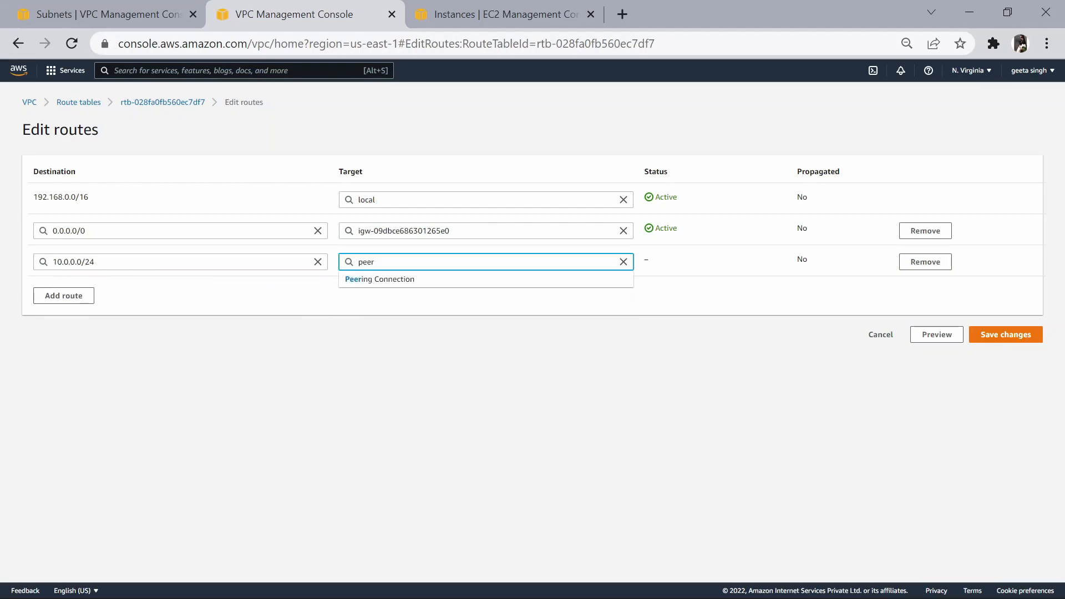
left_click(421, 280)
left_click(405, 279)
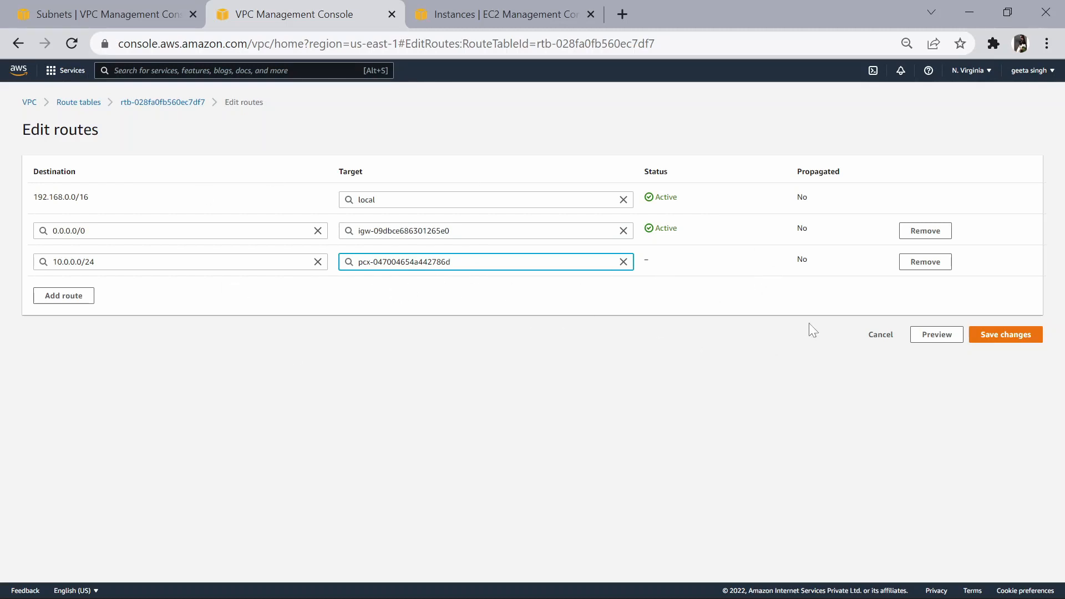
left_click(1009, 339)
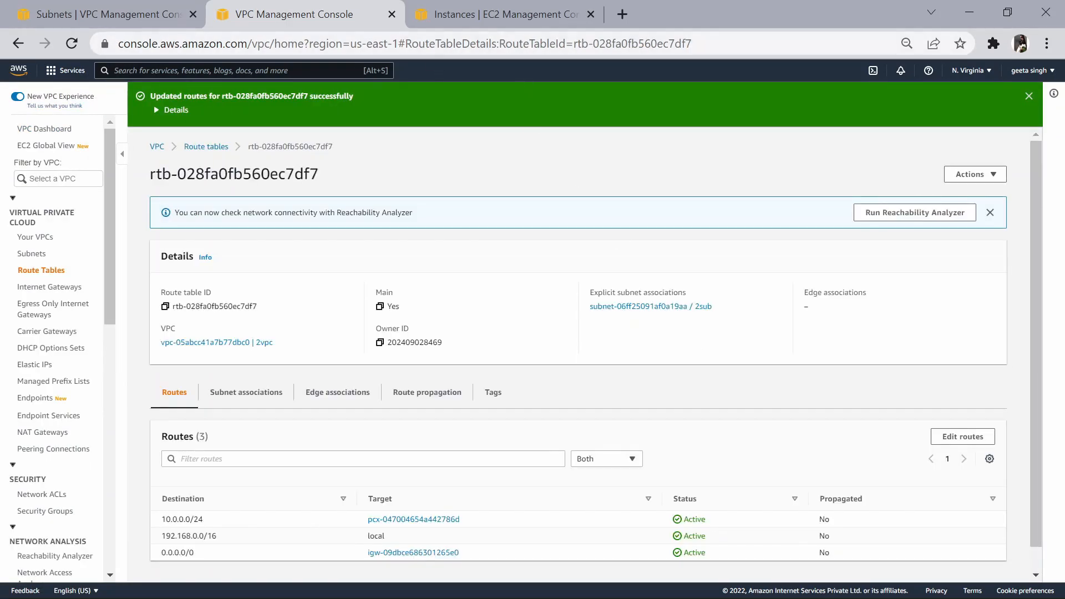
Select only subnet 2sub in the subnets list and copy its IPv4 CIDR 192.168.0.0/24.
left_click(67, 17)
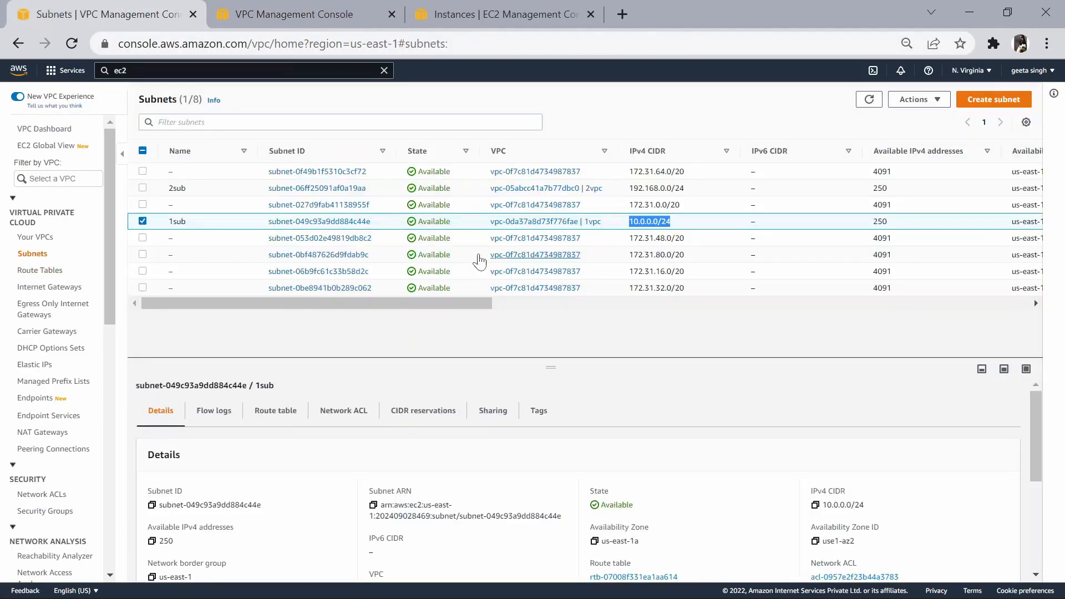
left_click(142, 188)
left_click(143, 222)
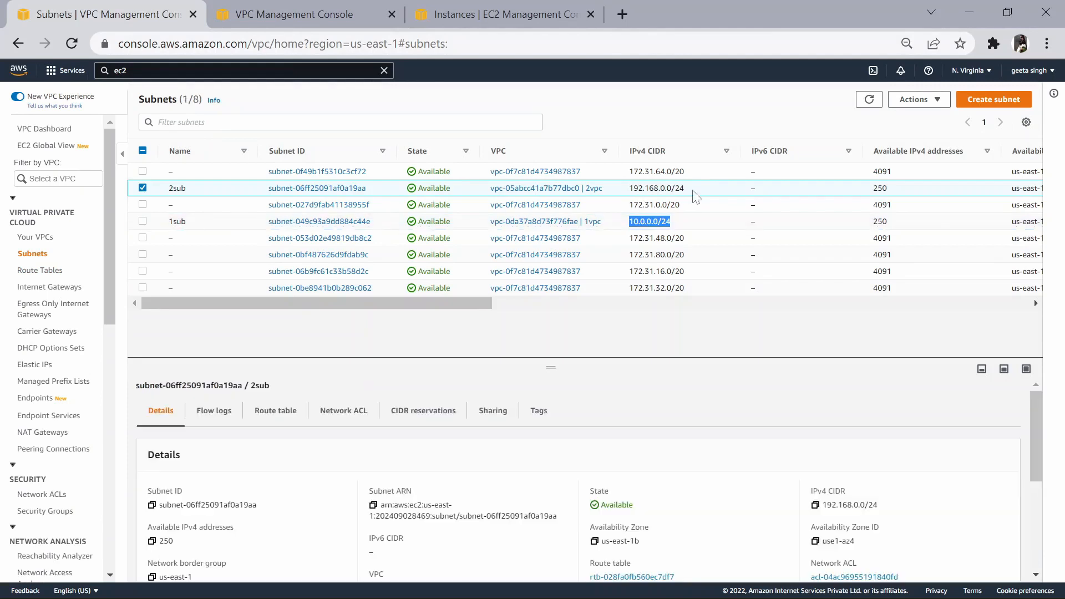
left_click_drag(688, 190, 628, 189)
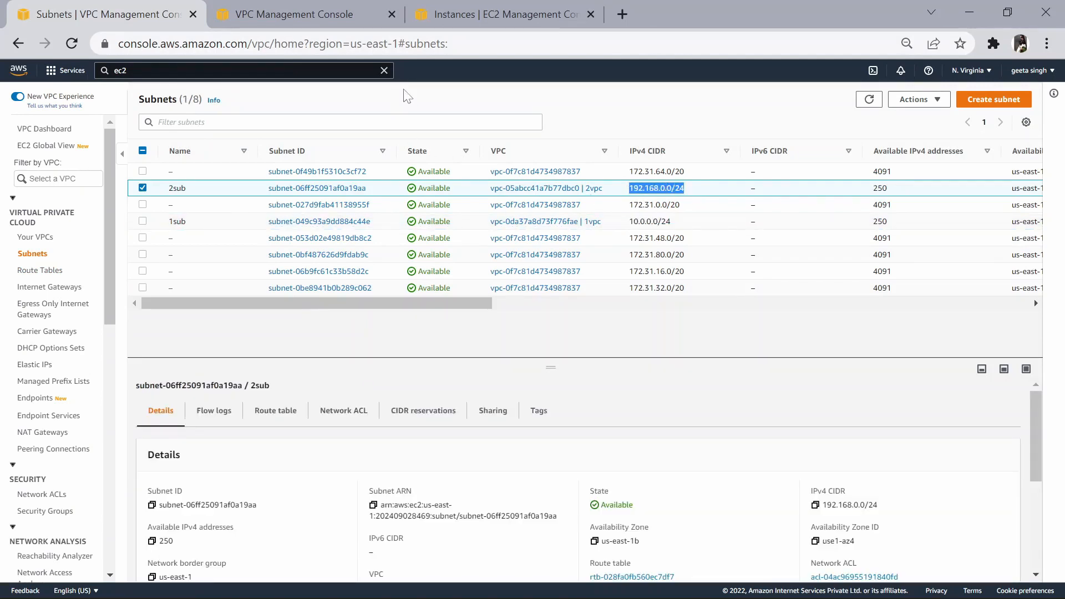
Edit the routes of 1vpc's route table and add a route with destination 192.168.0.0/24.
left_click(290, 17)
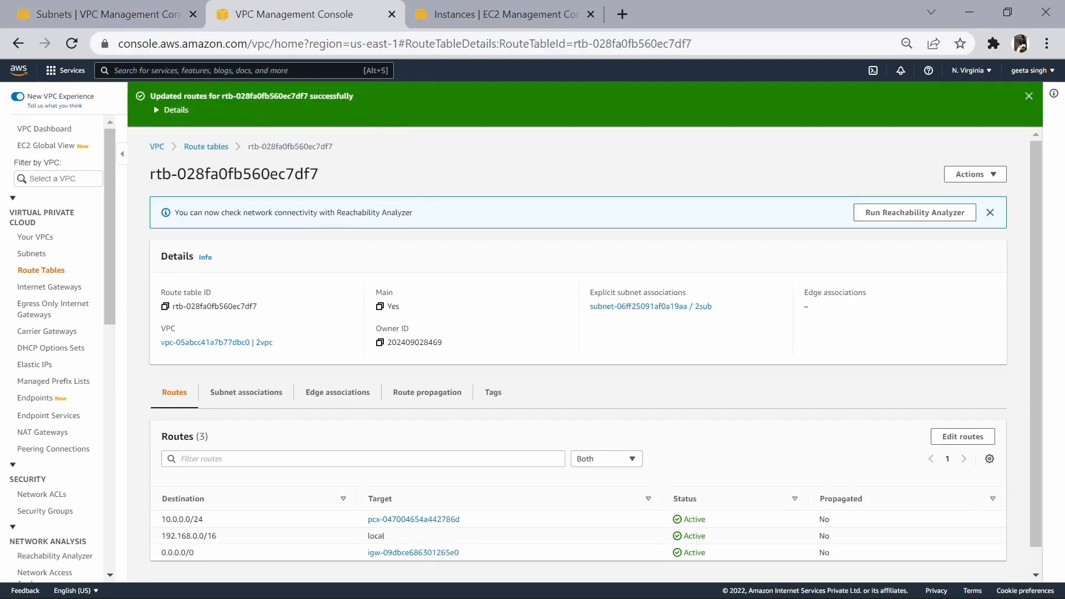
left_click(207, 147)
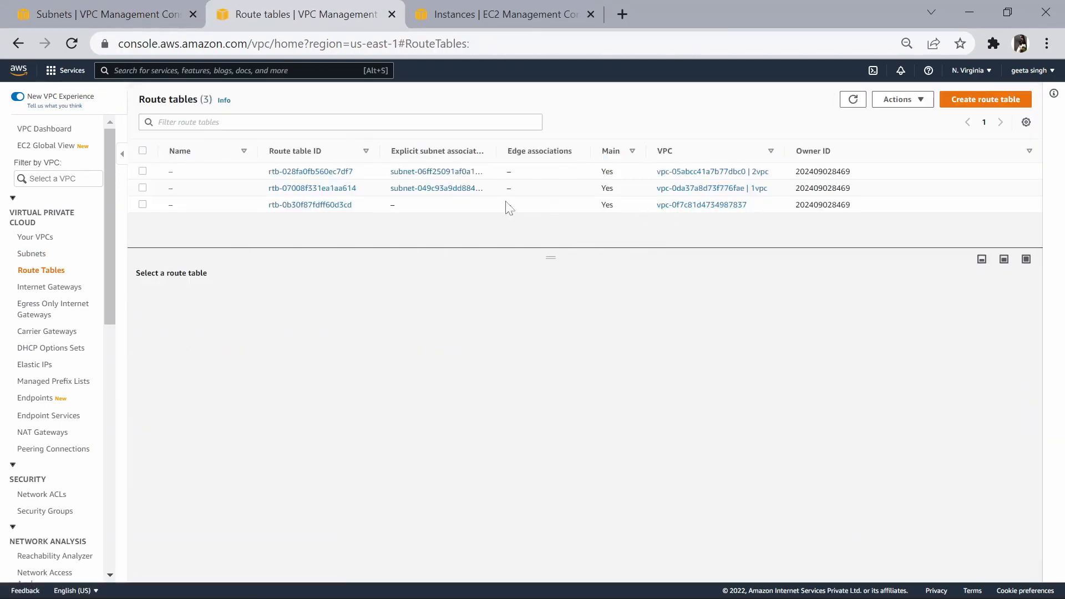
left_click(143, 188)
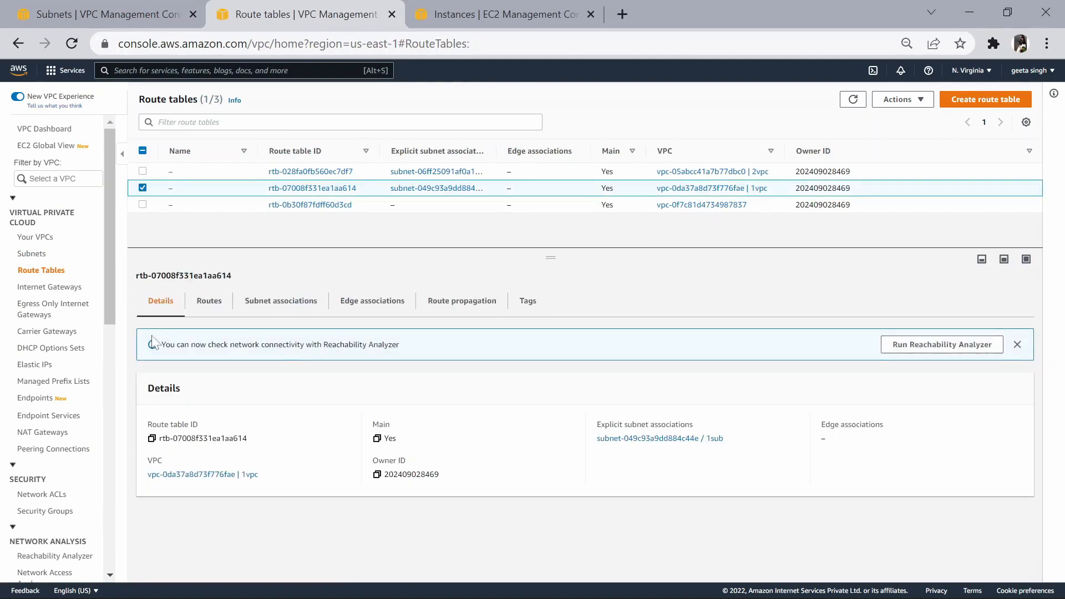
left_click(209, 301)
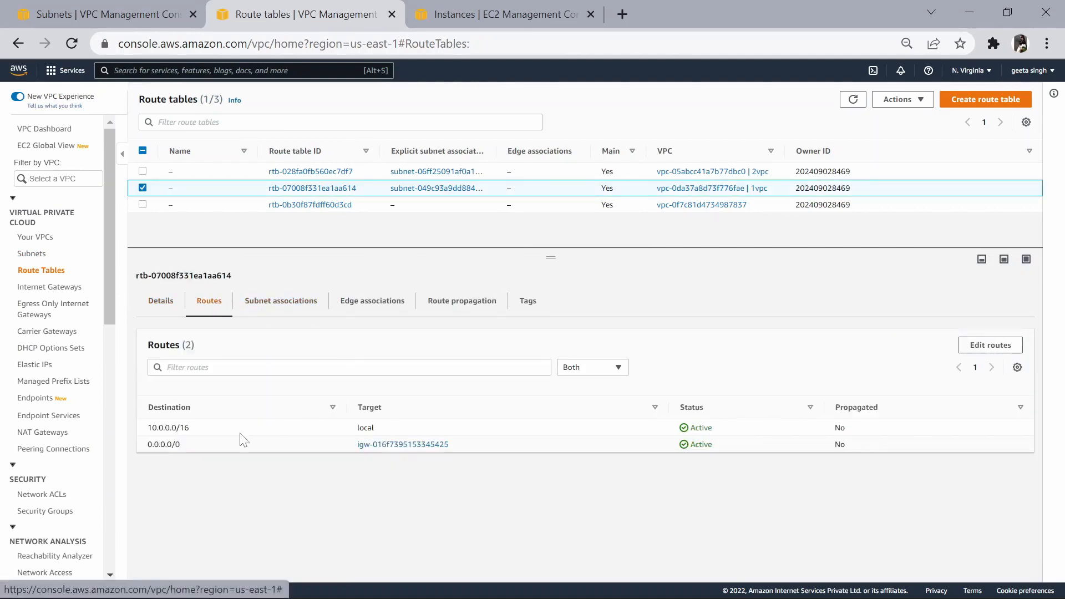
left_click(1007, 348)
left_click(81, 272)
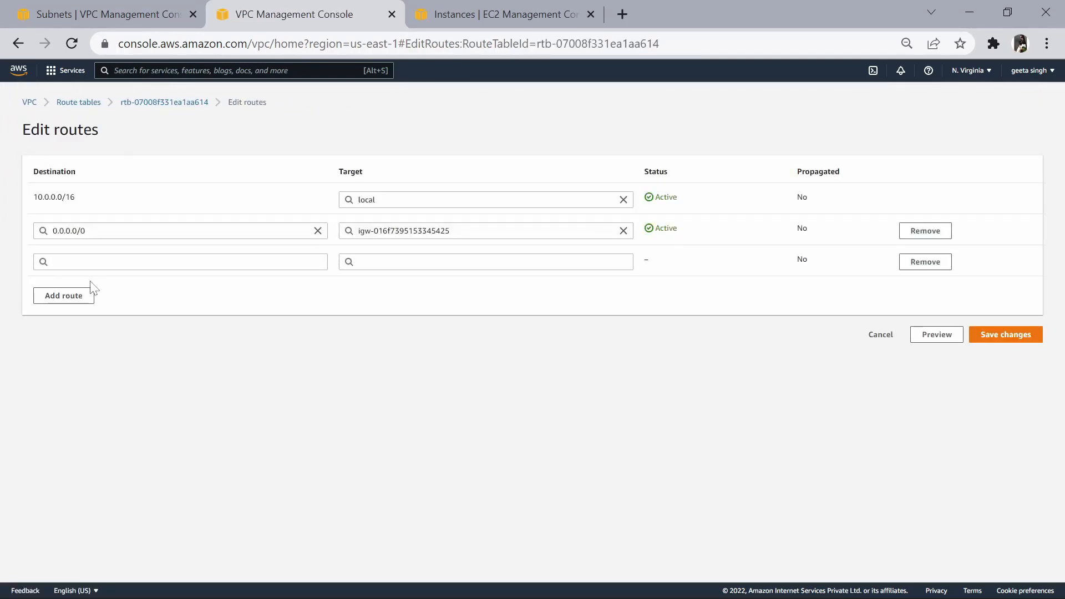
left_click(91, 262)
type("192.168.0.0/24")
left_click(125, 279)
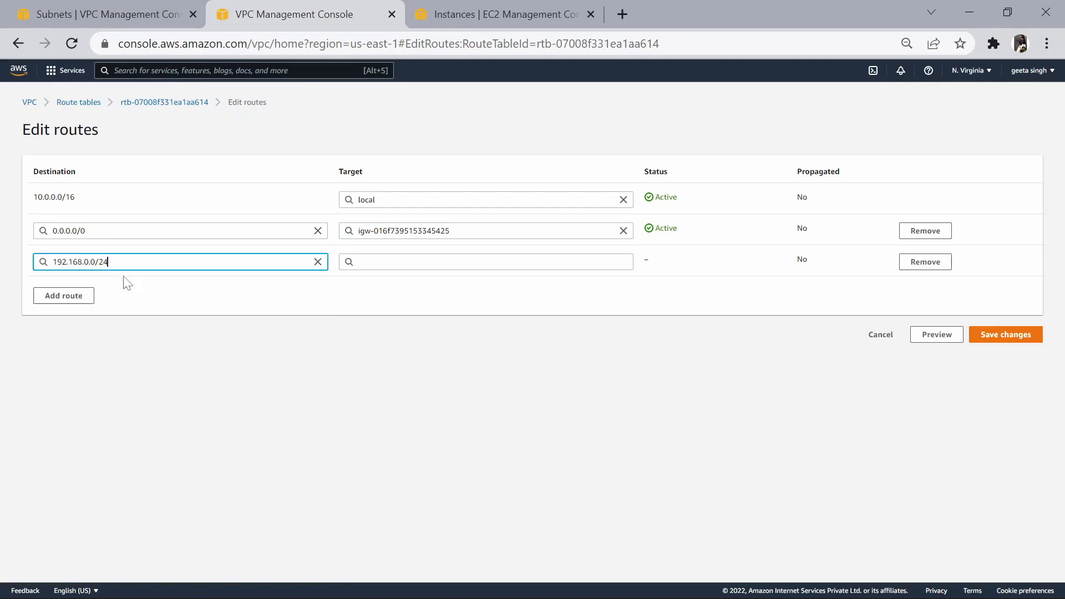
Target the 192.168.0.0/24 route at the 1-2peer peering connection, dismiss the battery notification and save the route changes.
left_click(388, 262)
type("pe")
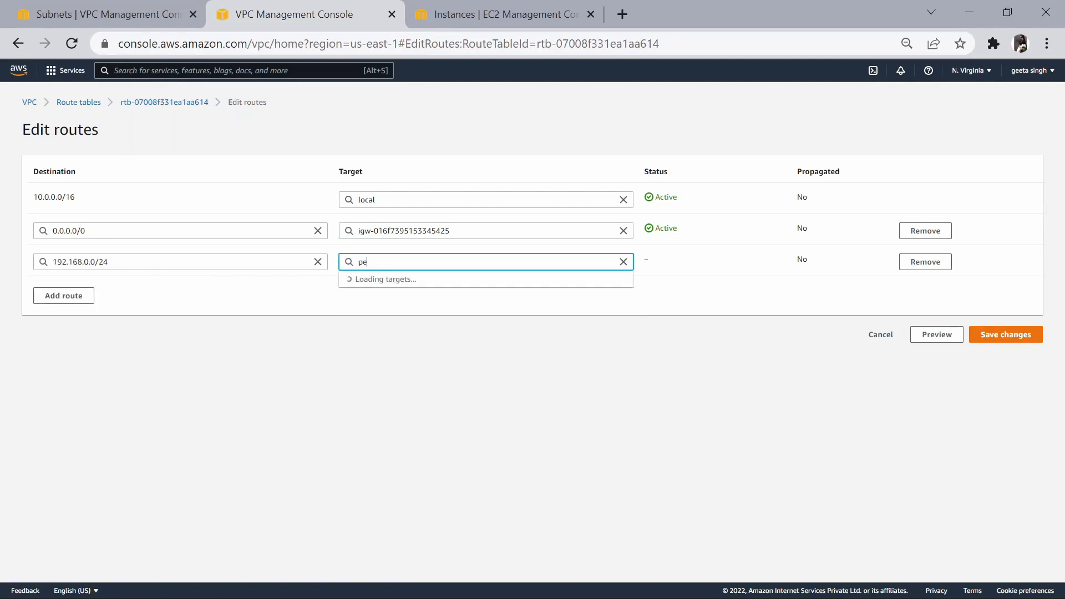
type("er")
left_click(412, 285)
left_click(445, 282)
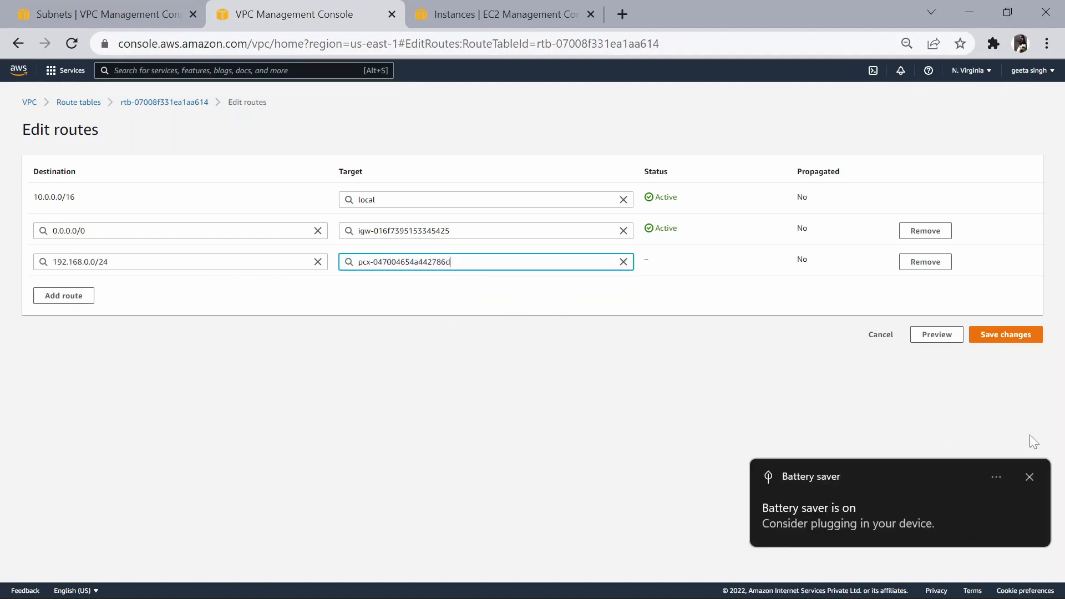
left_click(1030, 477)
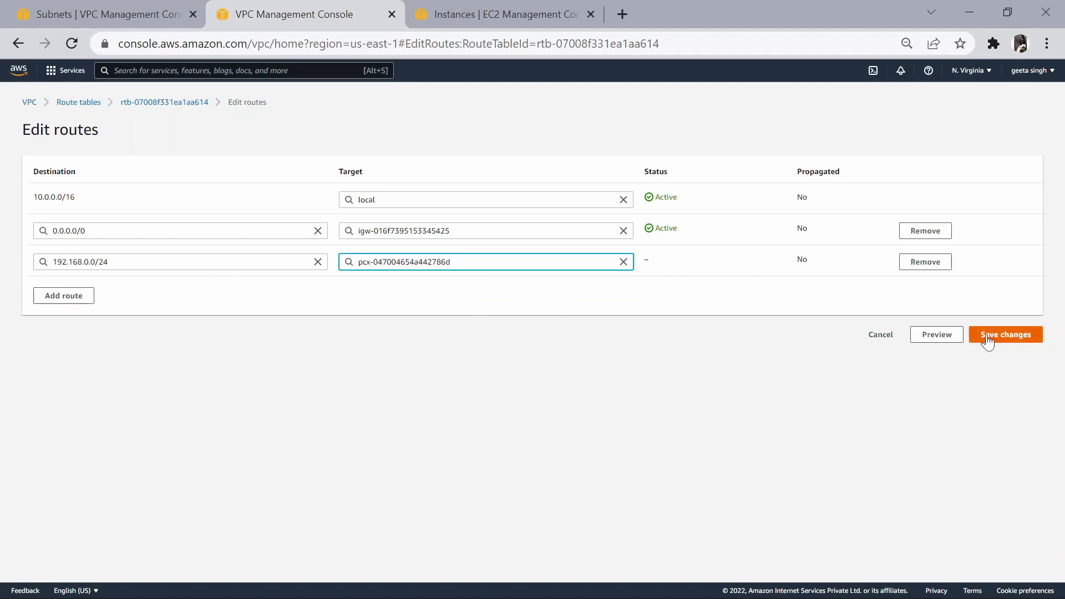
left_click(988, 341)
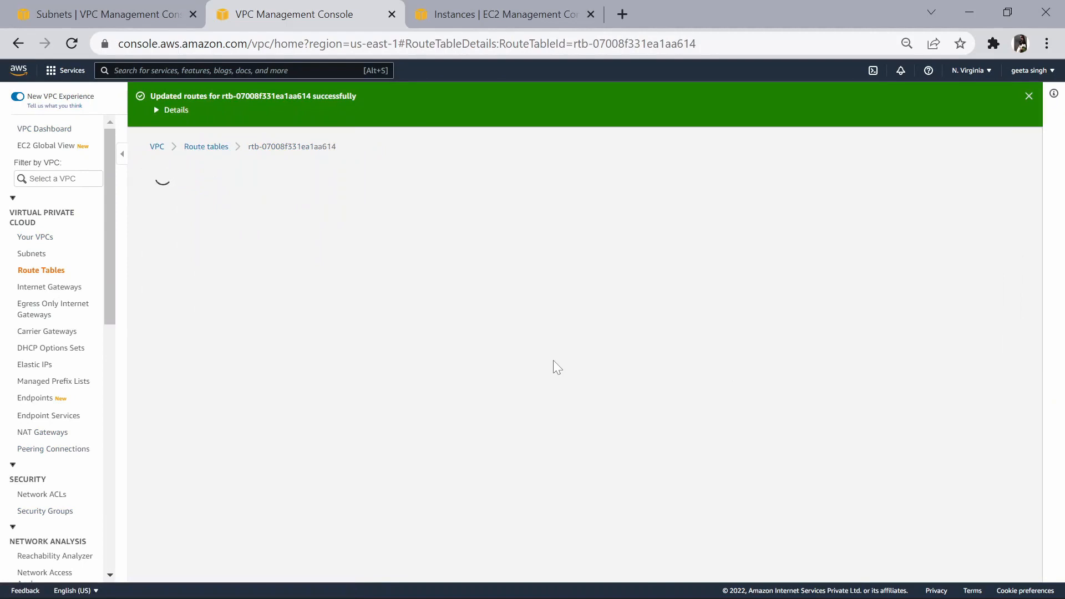
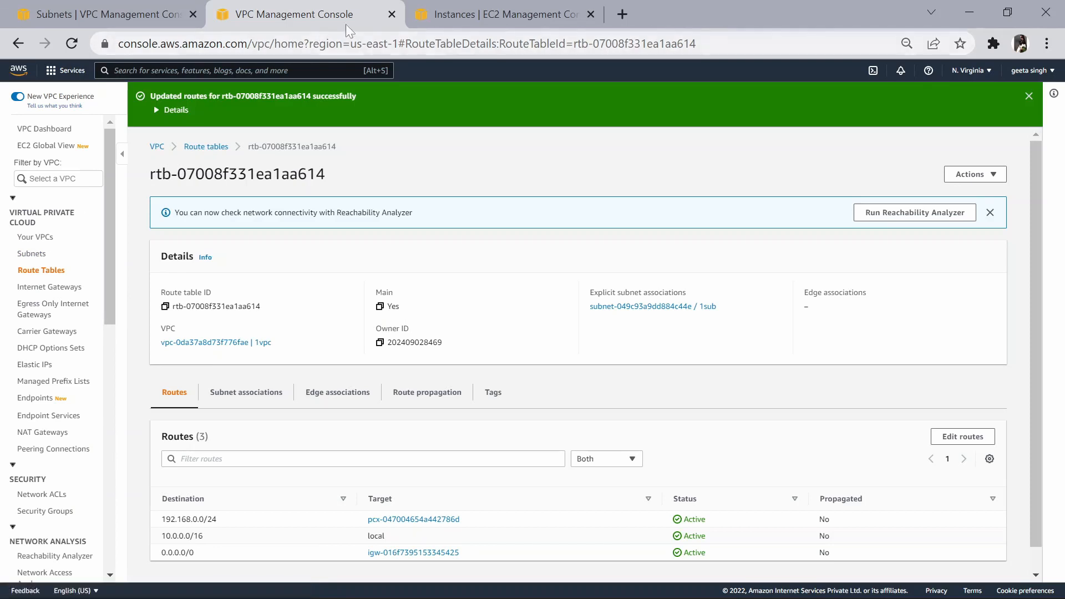
Open the launch-wizard-3 security group of EC2 instance 2 in a separate browser tab.
left_click(452, 15)
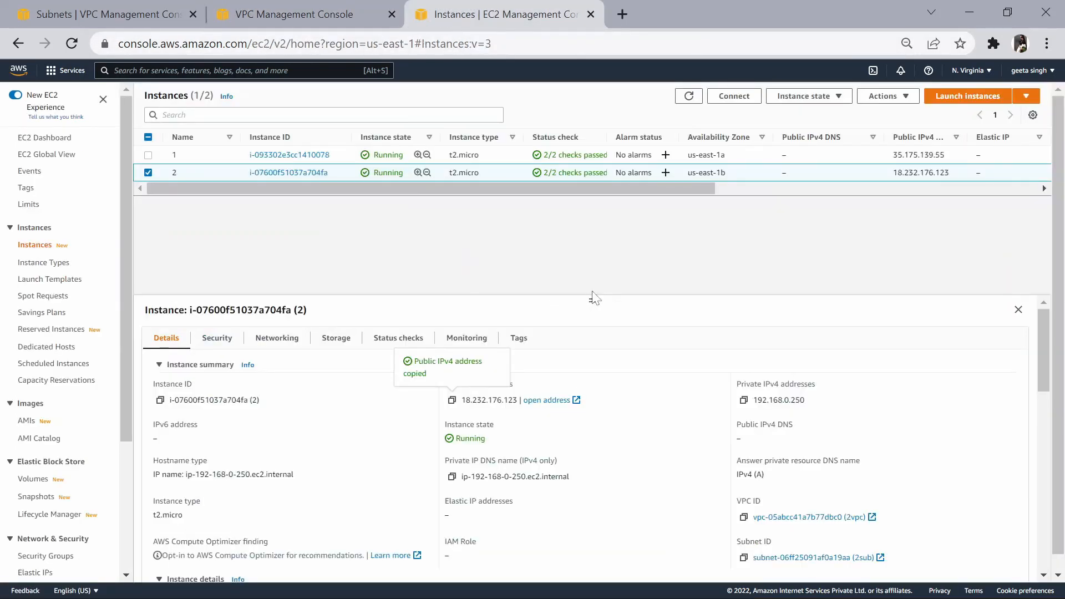
left_click_drag(593, 300, 594, 265)
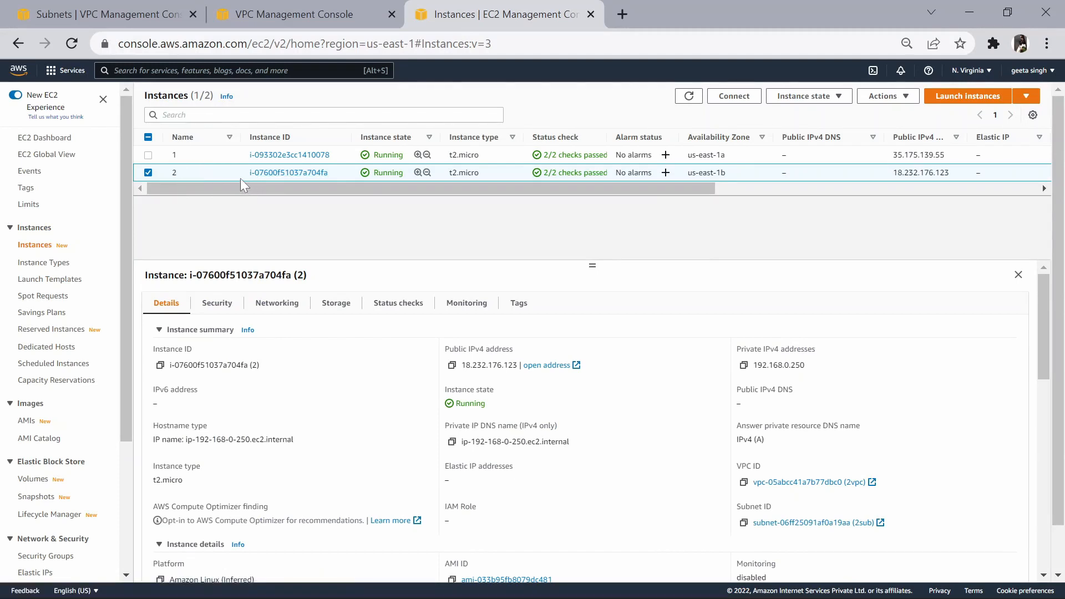
left_click(217, 303)
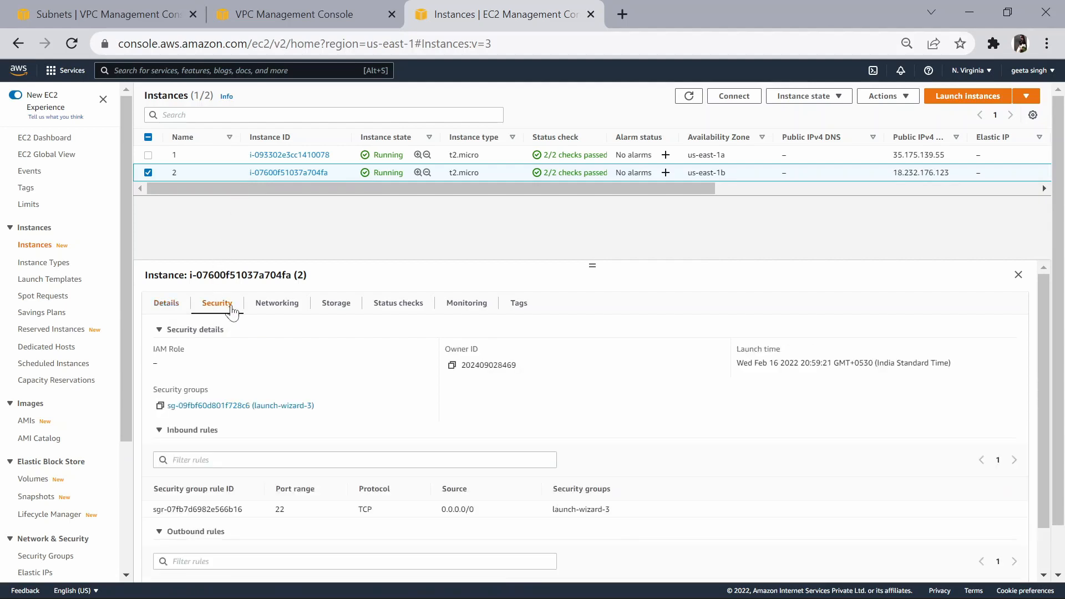
left_click(212, 408, "ctrl")
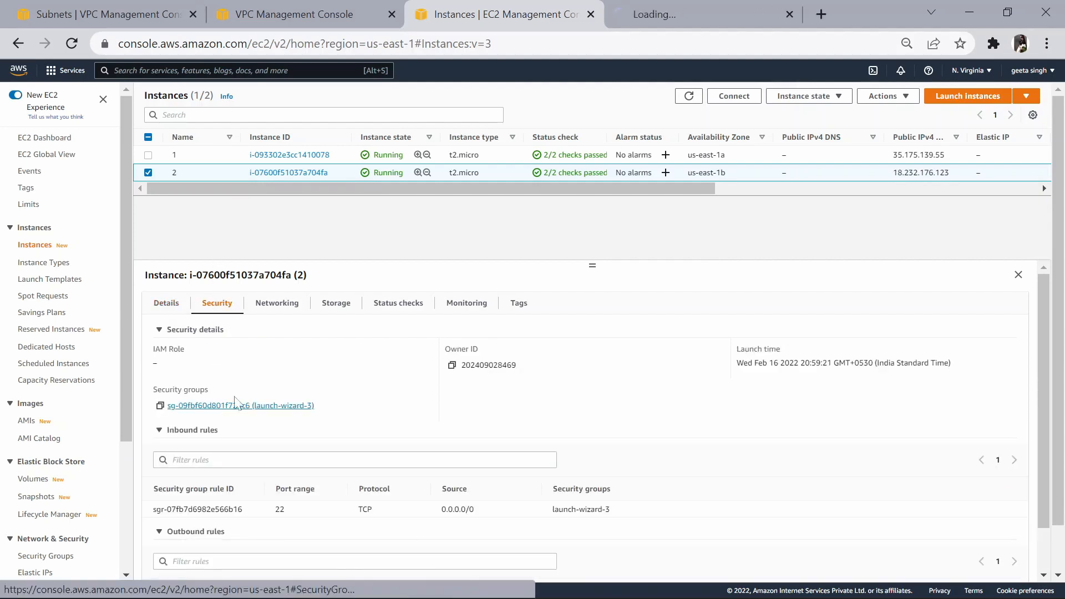
left_click(680, 15)
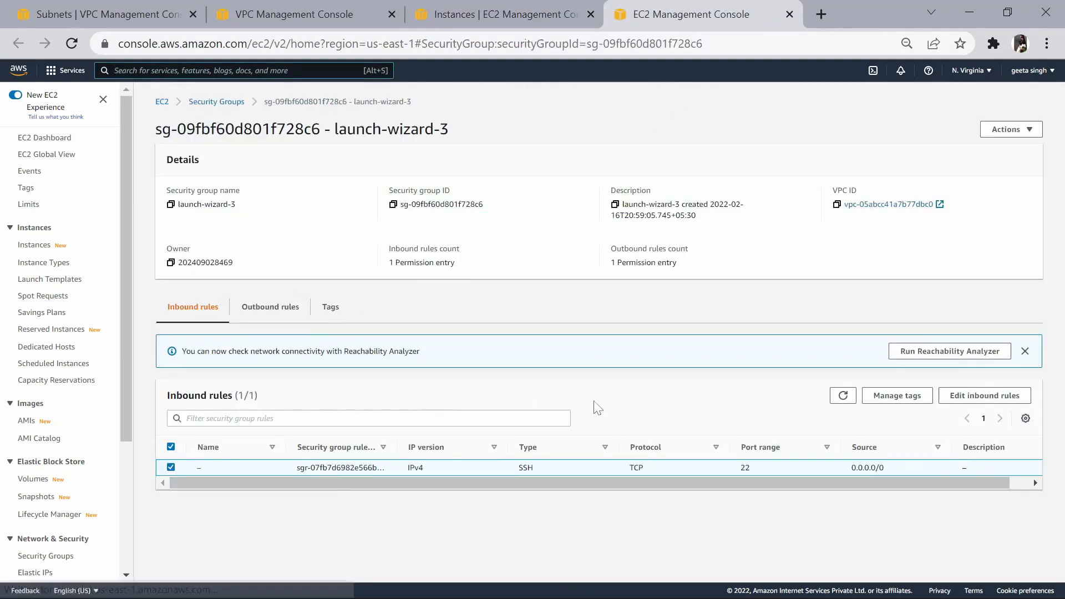
Add an inbound rule to launch-wizard-3 allowing All ICMP - IPv4 from Anywhere-IPv4 and save the rules.
left_click(985, 395)
left_click(70, 293)
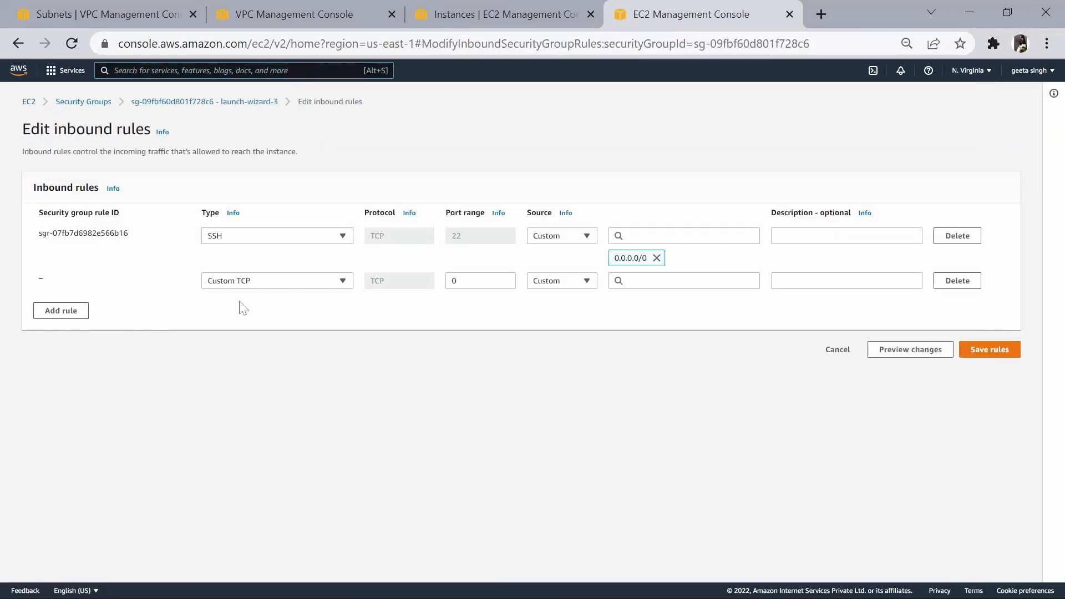
left_click(254, 285)
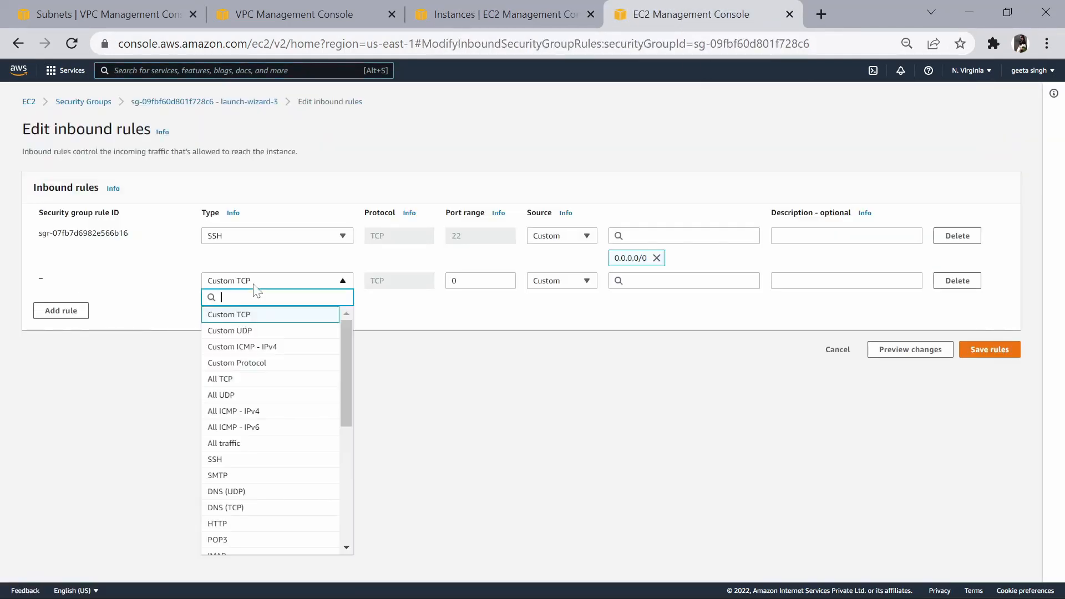
left_click(254, 411)
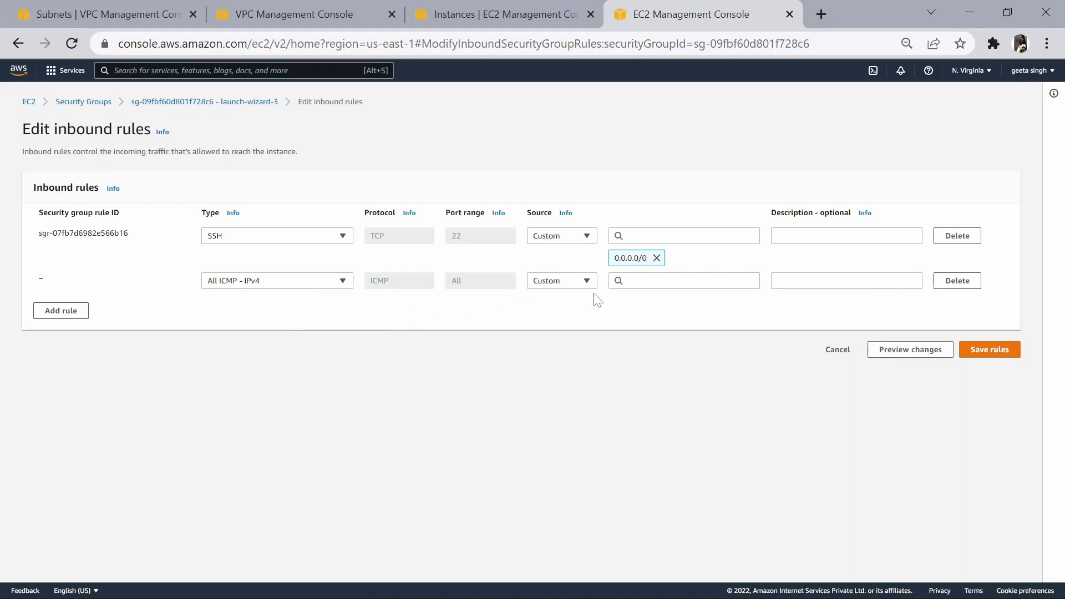
left_click(627, 281)
left_click(562, 283)
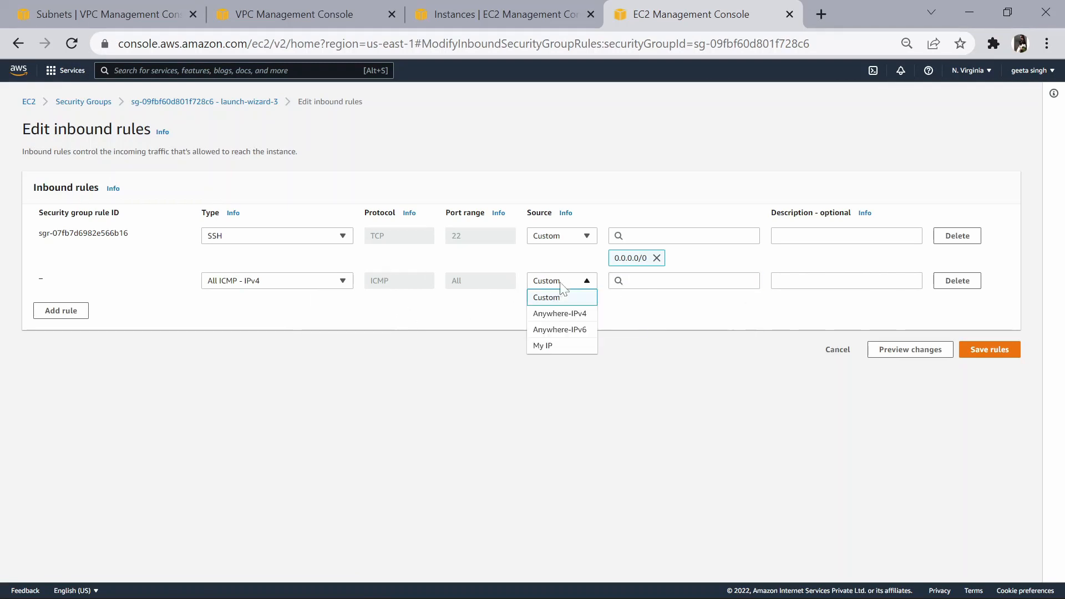
left_click(575, 314)
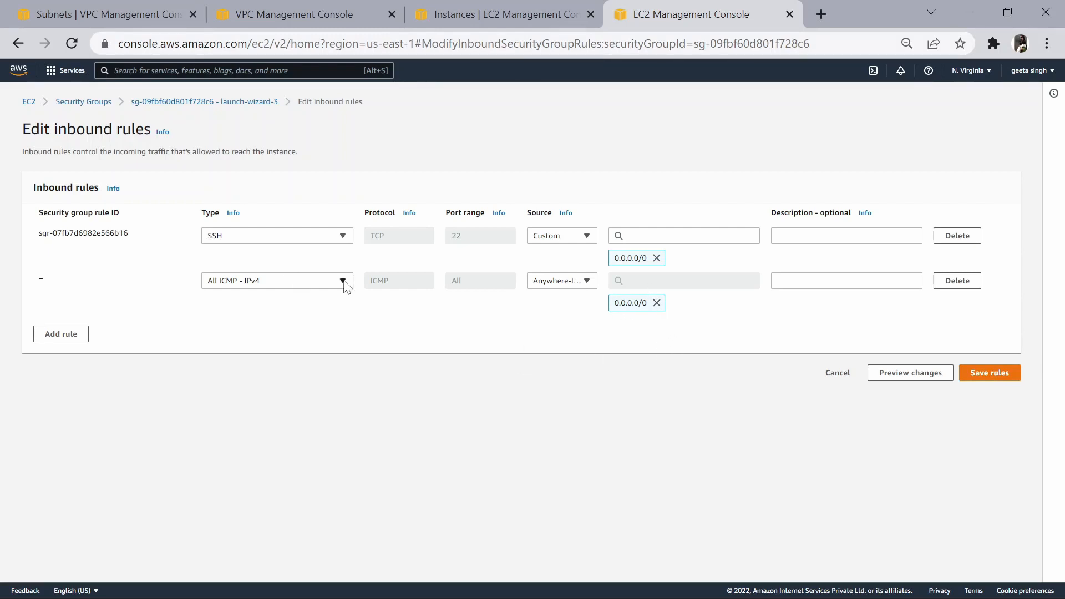
left_click(1004, 384)
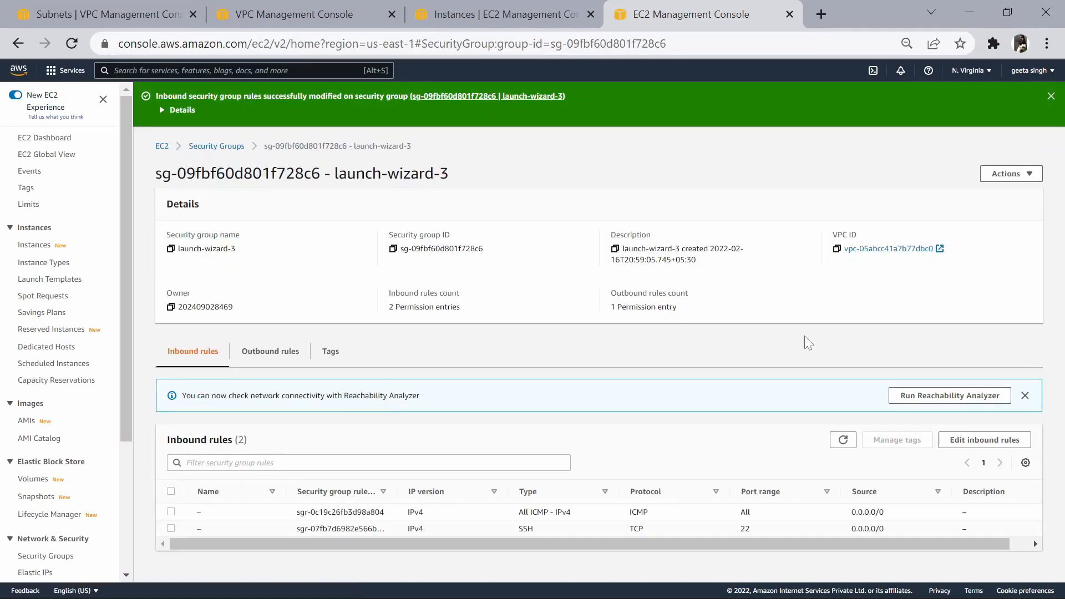
Open the launch-wizard-2 security group of EC2 instance 1 in a separate browser tab.
left_click(541, 15)
left_click(226, 155)
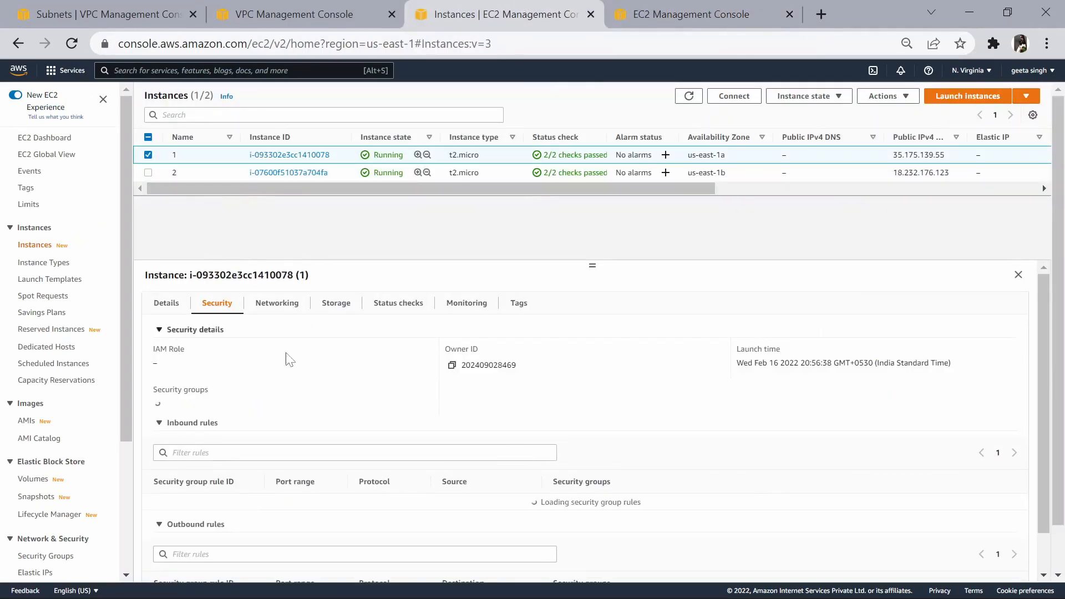
left_click(285, 406, "ctrl")
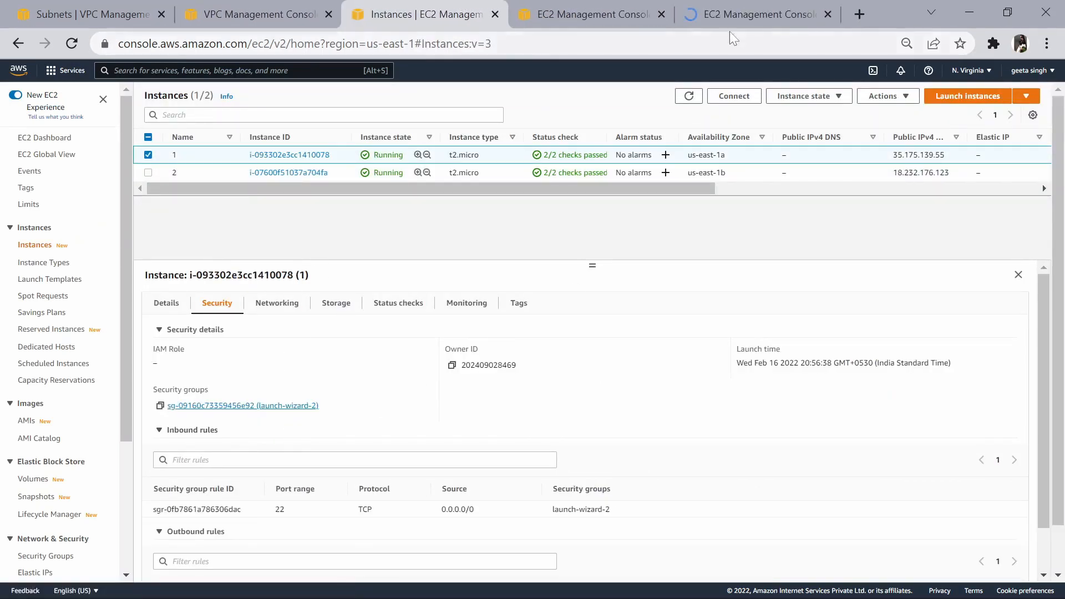
left_click(731, 16)
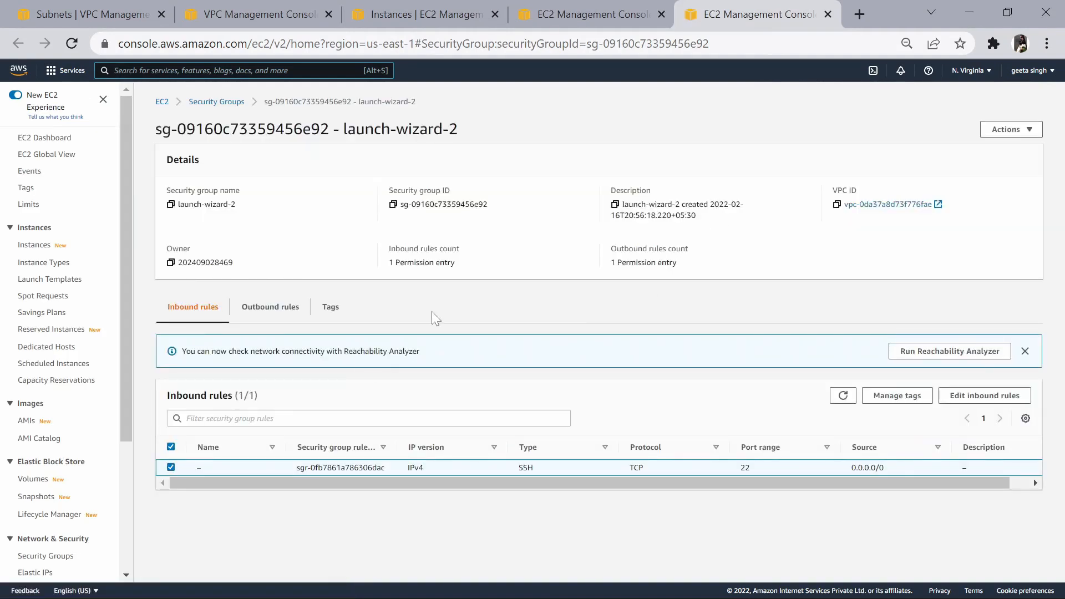
Add an inbound rule to launch-wizard-2 allowing All ICMP - IPv4 from Anywhere-IPv4 and save the rules.
left_click(976, 395)
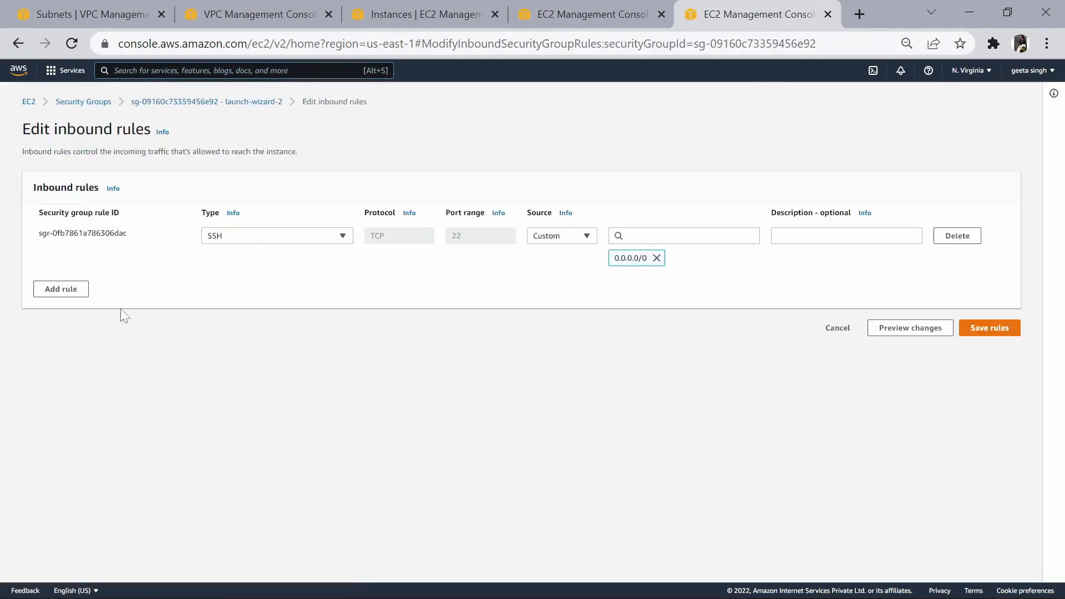
left_click(81, 293)
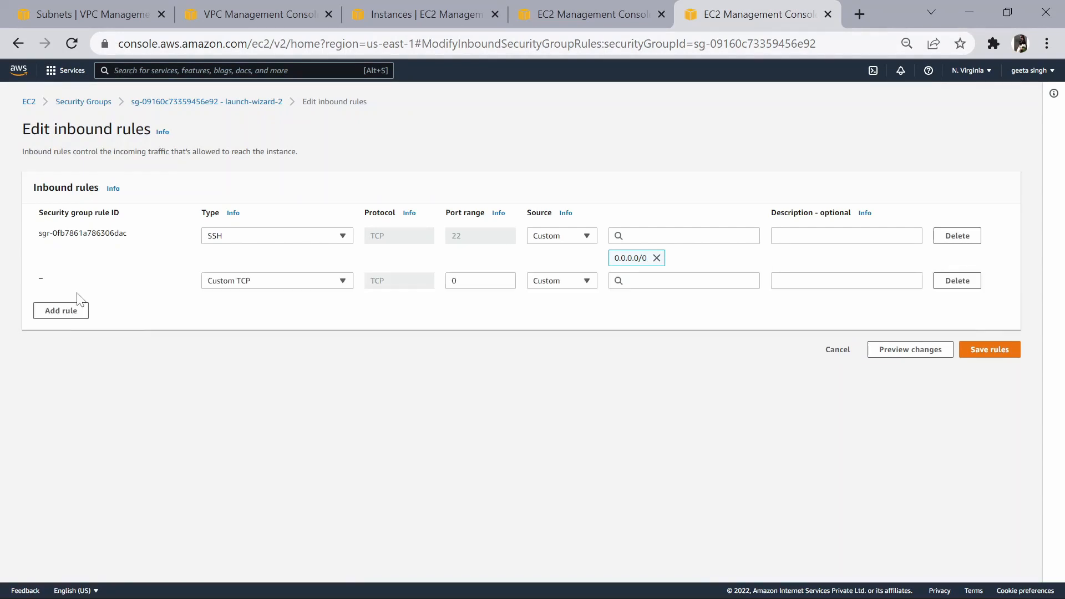
left_click(293, 286)
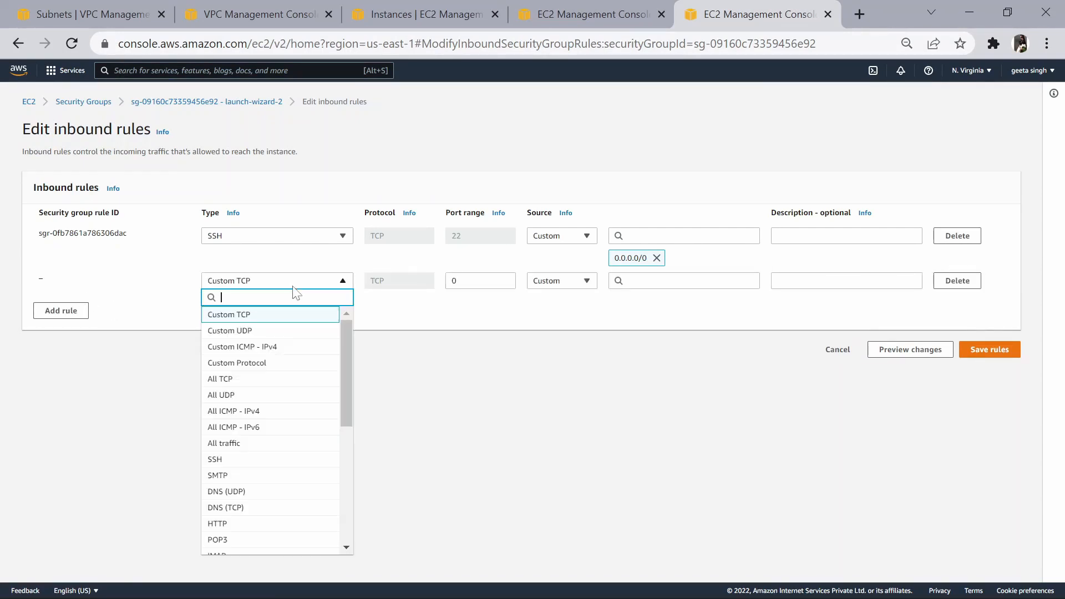
left_click(288, 414)
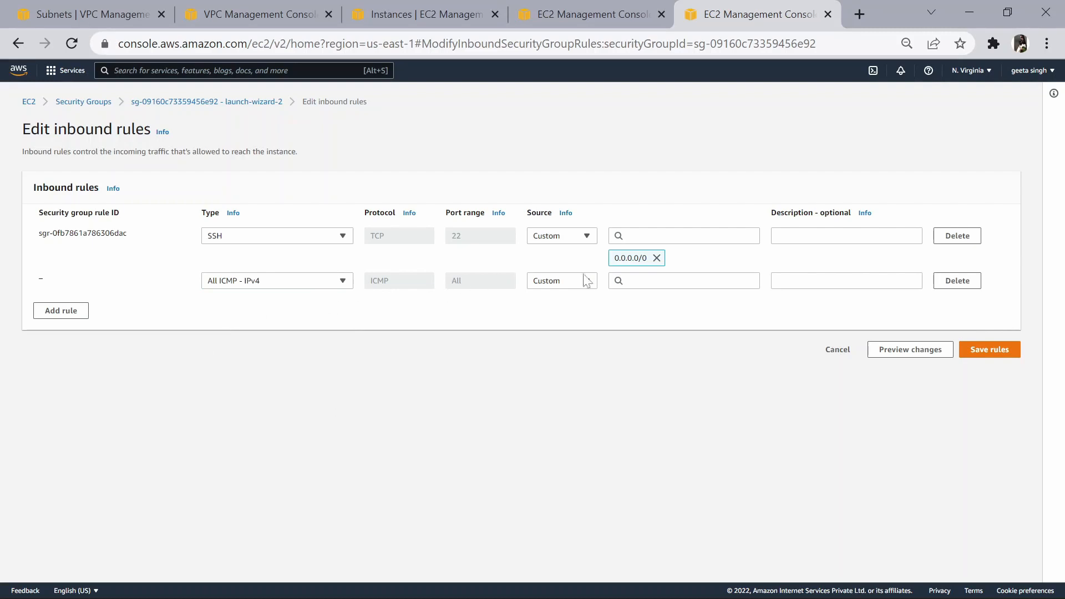
left_click(555, 286)
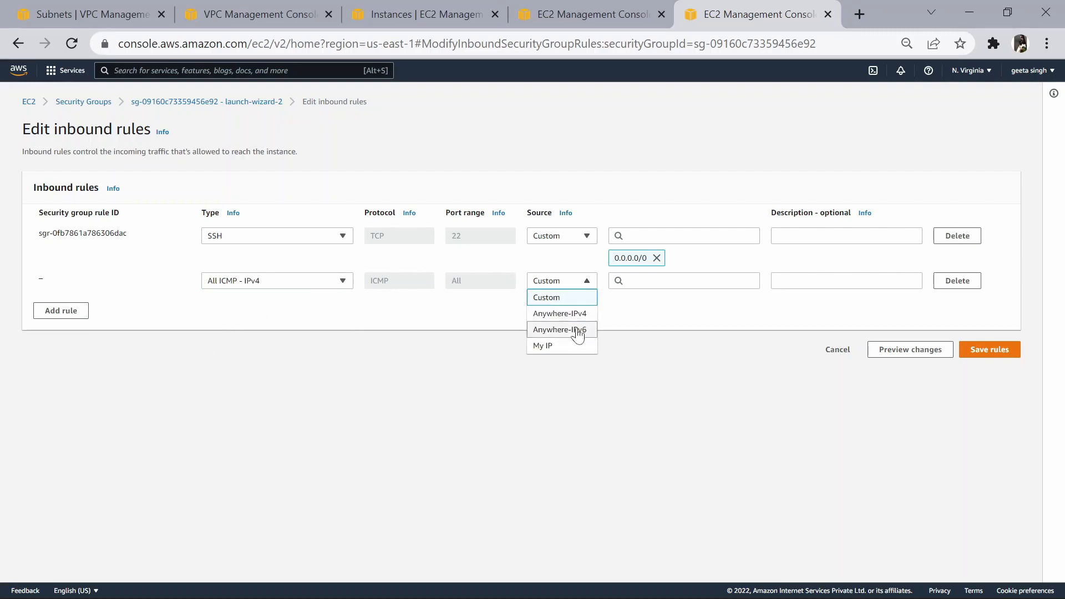
left_click(577, 314)
left_click(988, 377)
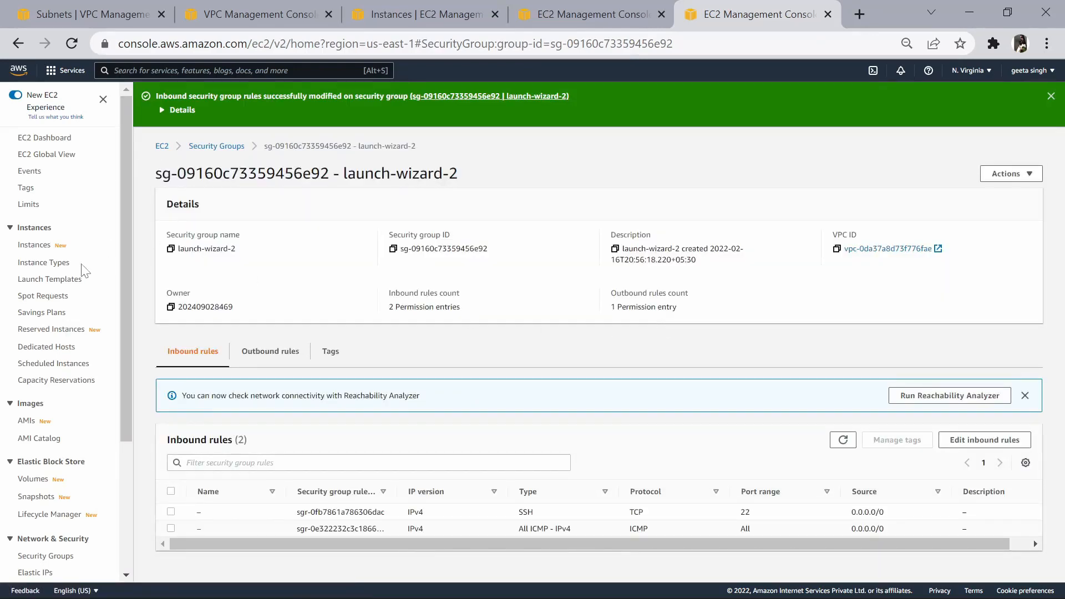
Close the security group and VPC browser tabs, keeping only the EC2 instances list, and refresh that list.
left_click(33, 245)
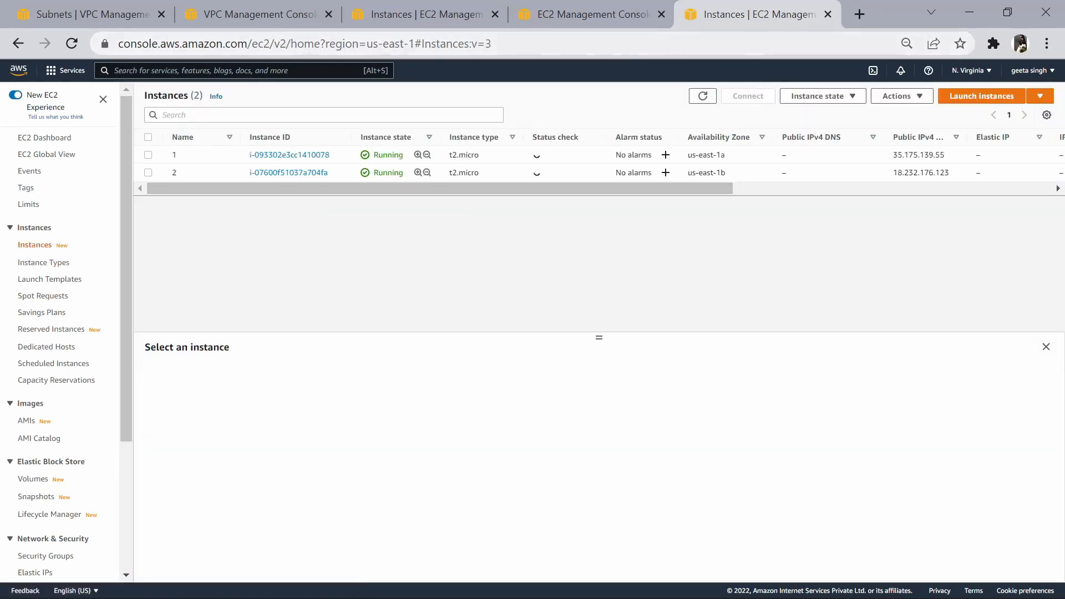
left_click(662, 15)
left_click(662, 16)
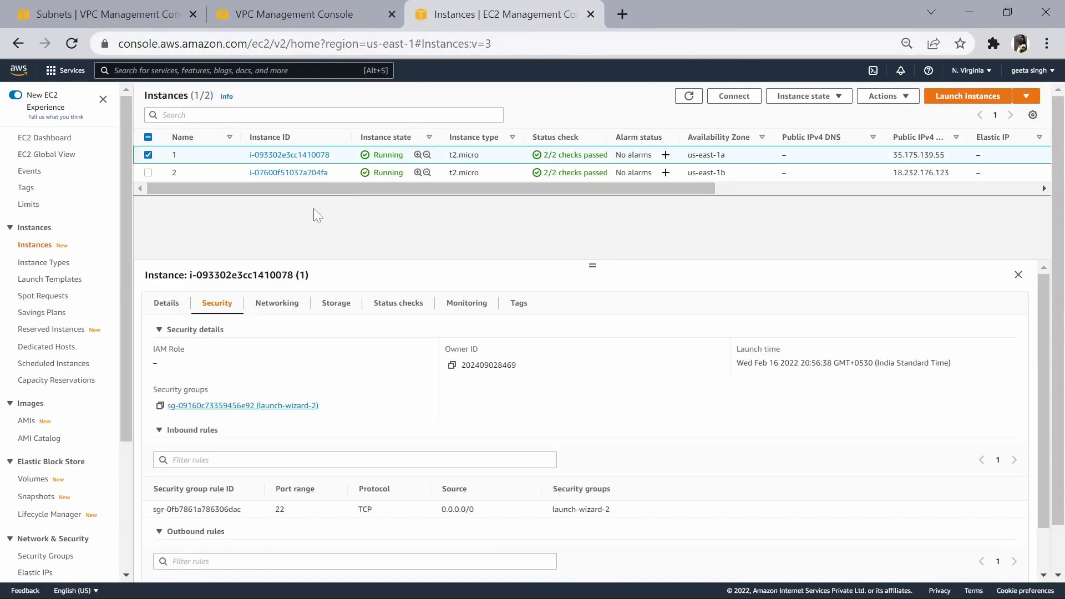
left_click(193, 15)
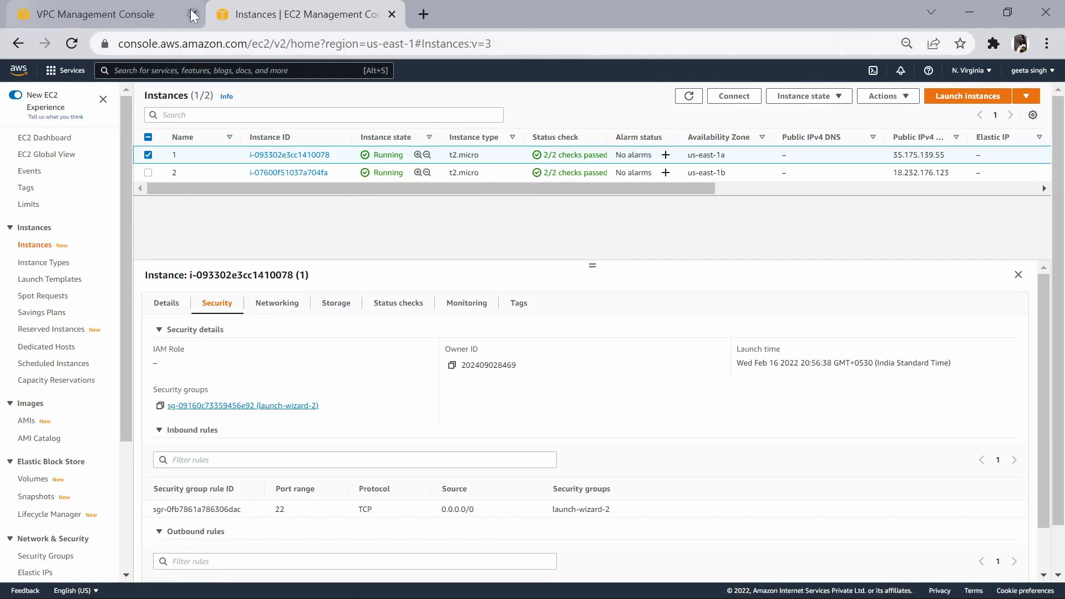
left_click(193, 15)
left_click(689, 96)
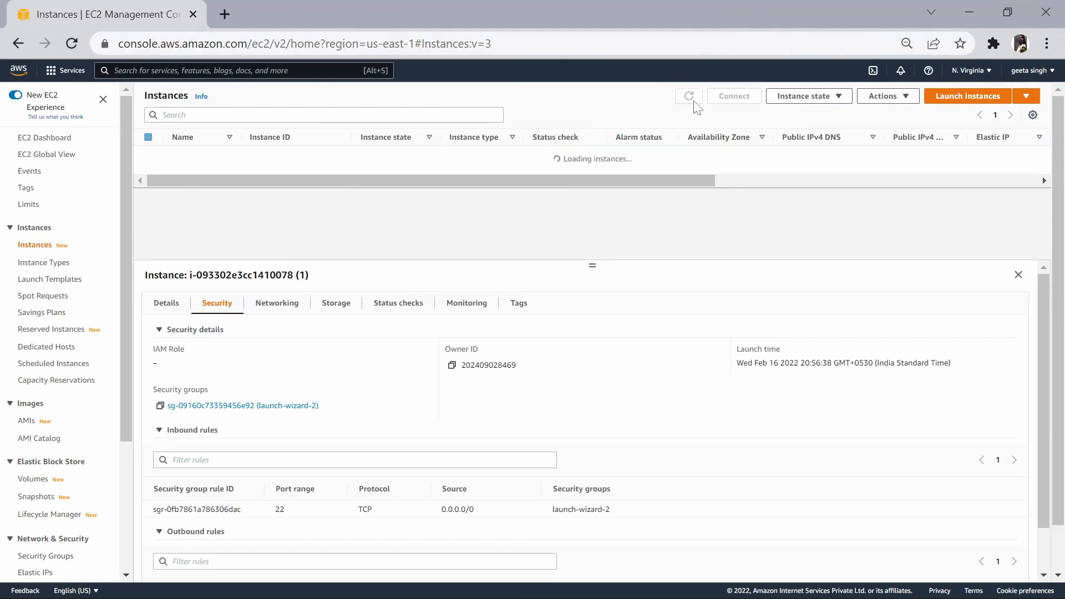
left_click(221, 158)
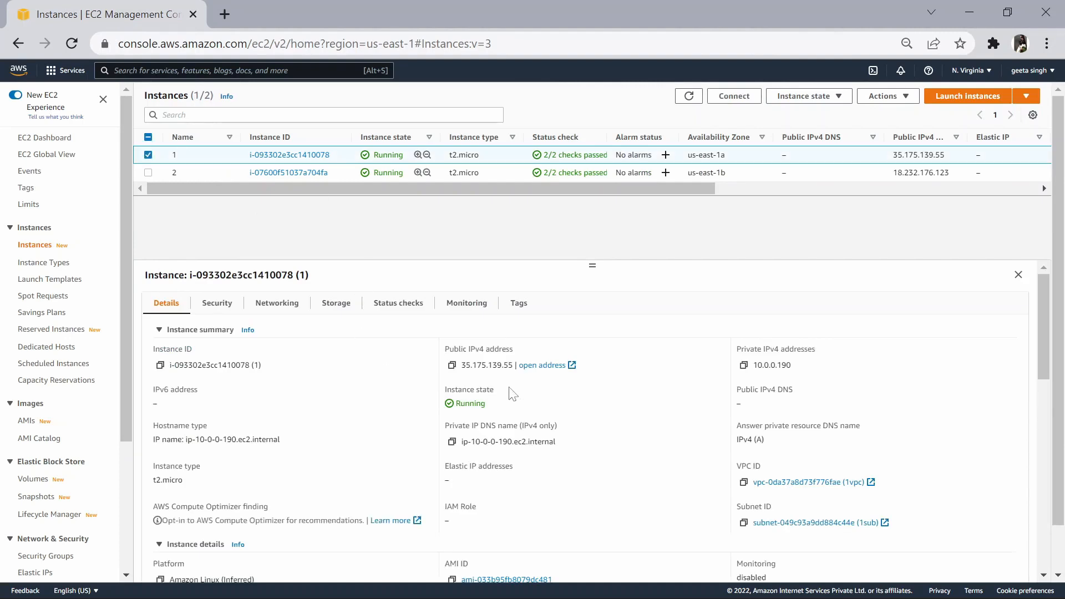
left_click(452, 365)
key("super+s")
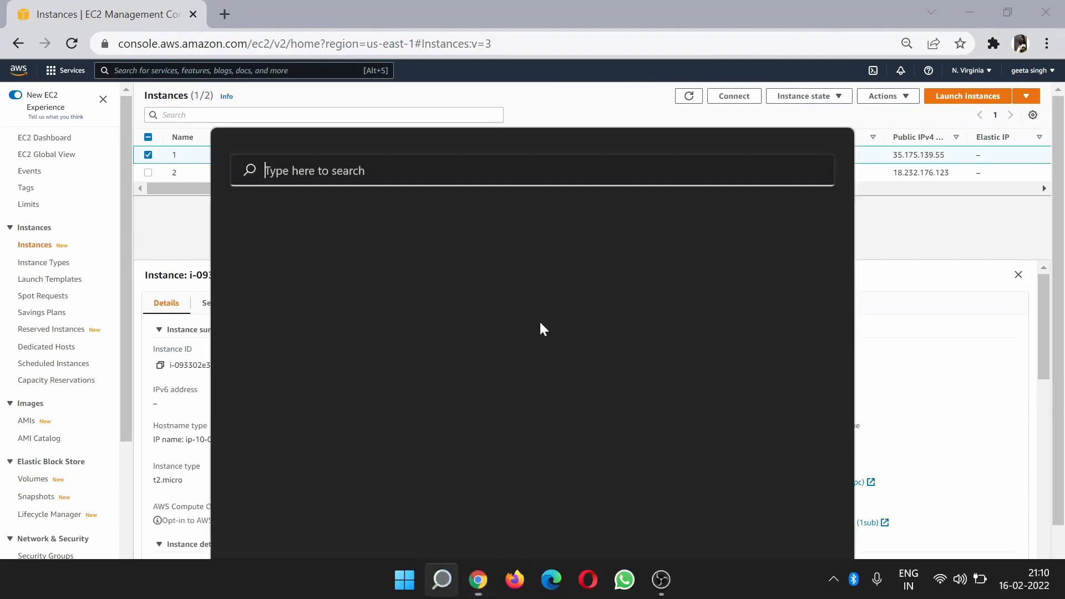
type("put")
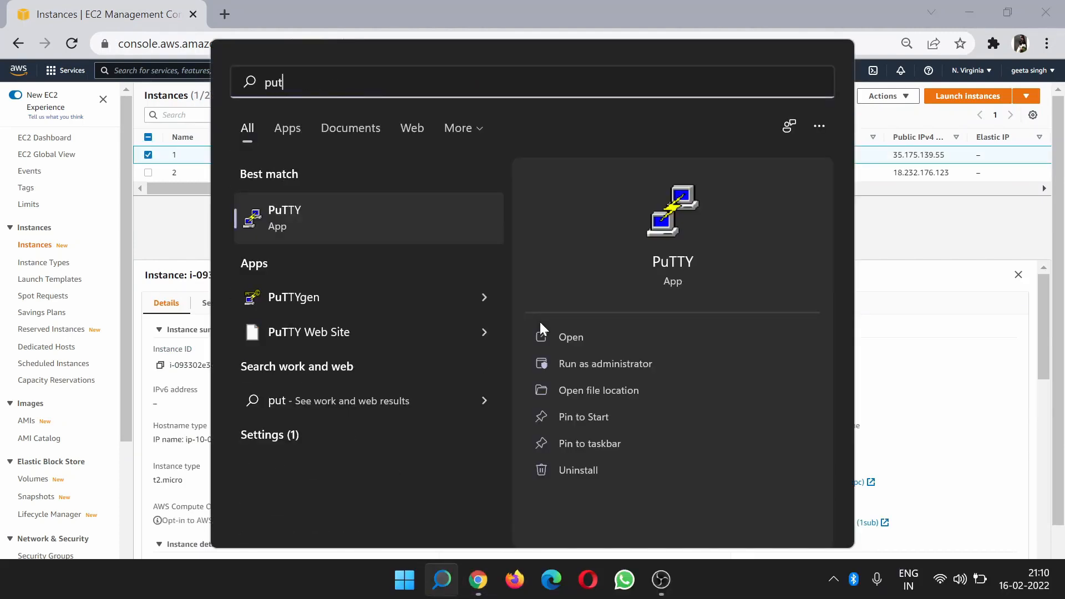
left_click(569, 332)
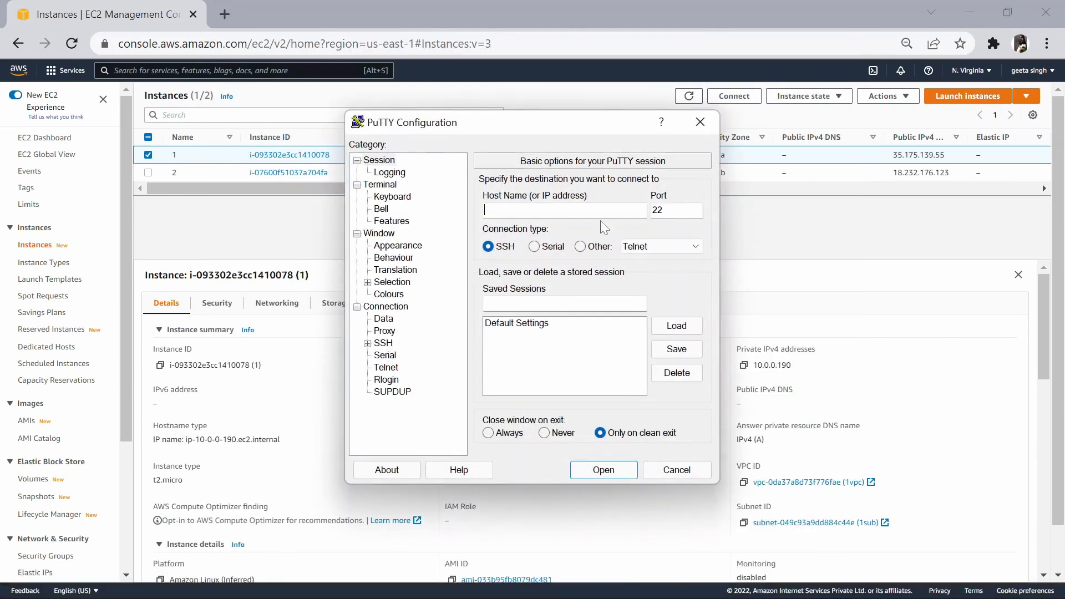
left_click_drag(477, 125, 744, 174)
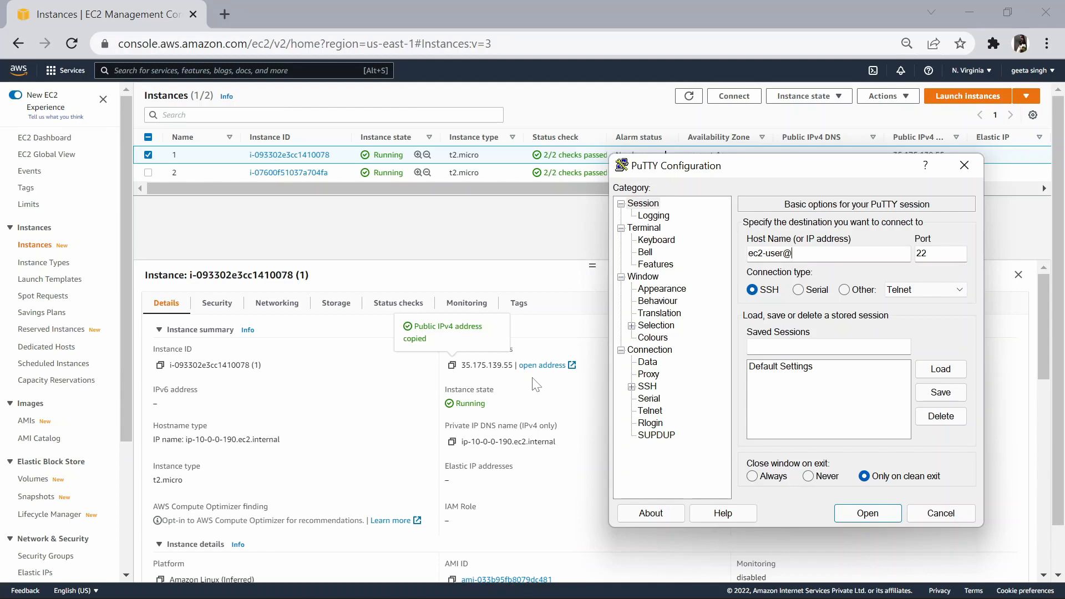
key("ctrl+v")
Open the SSH session using the 1stec2instance private key file and switch to root with sudo su.
left_click(632, 387)
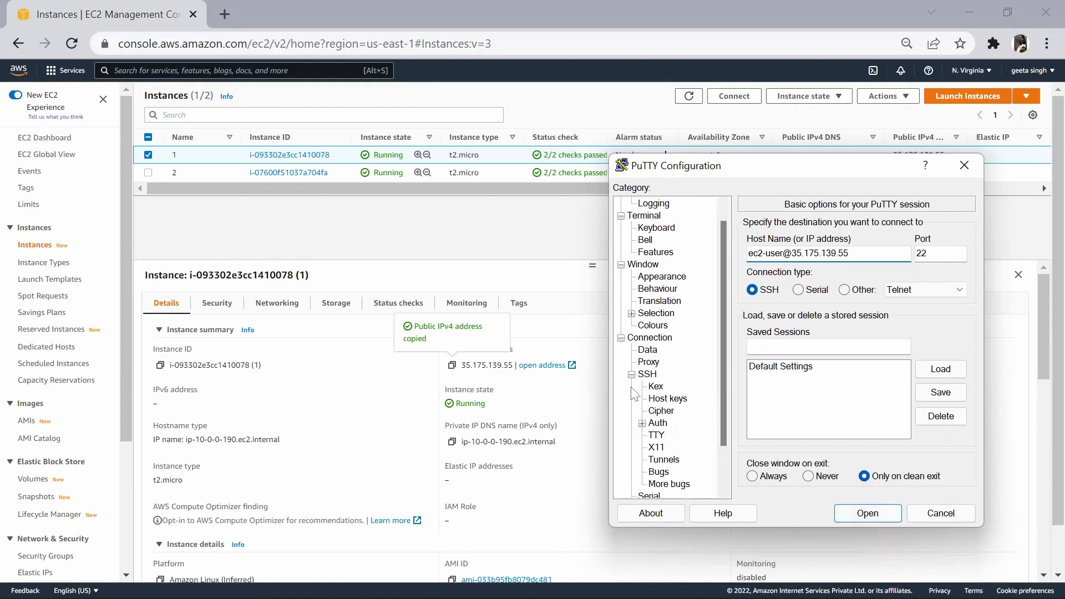
left_click(659, 423)
left_click(941, 417)
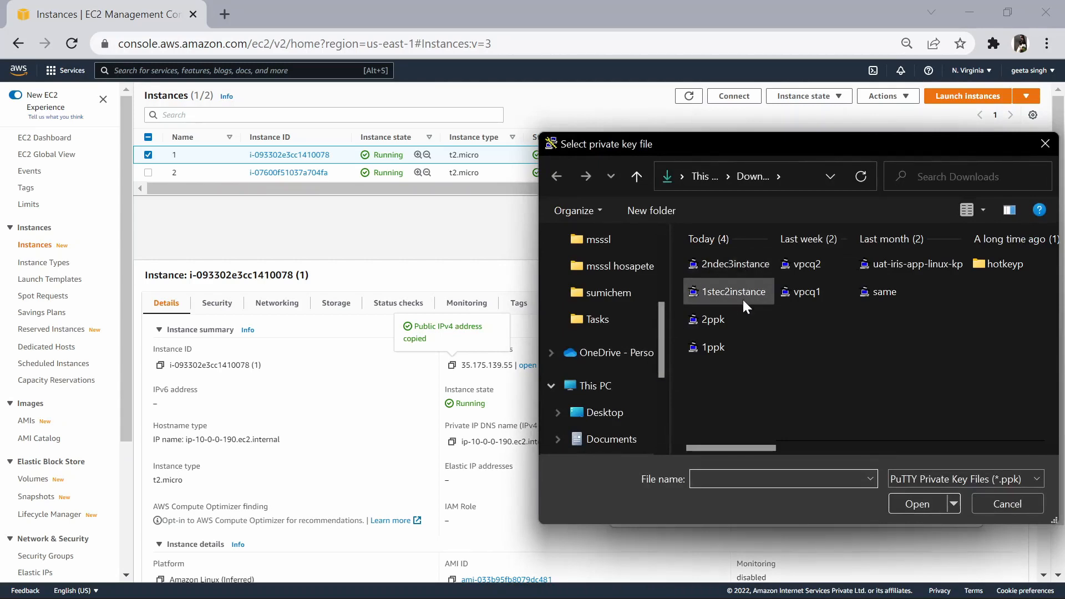
double_click(737, 292)
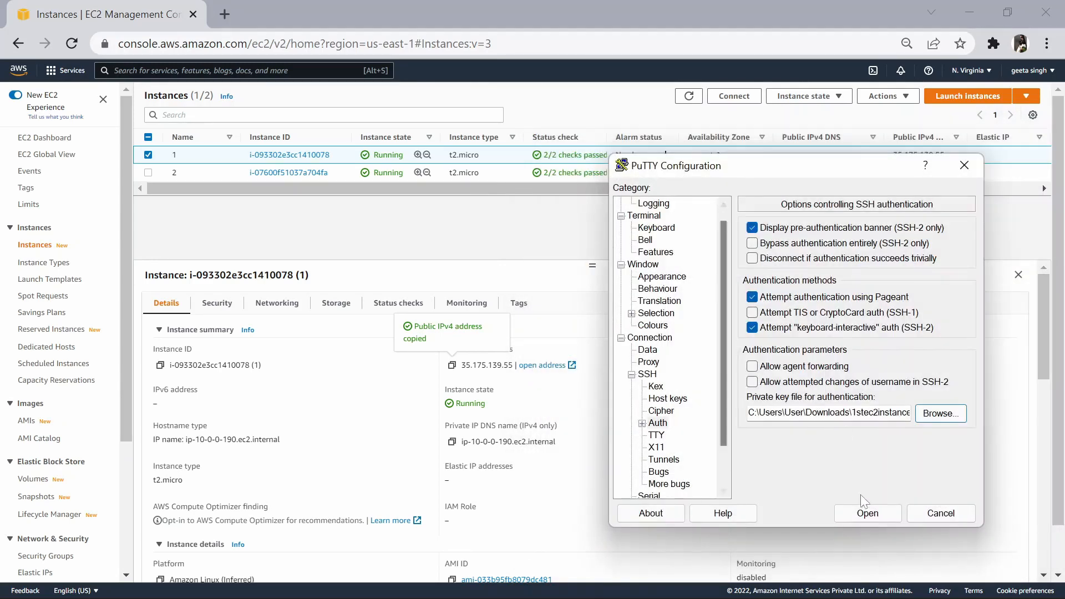
left_click(866, 513)
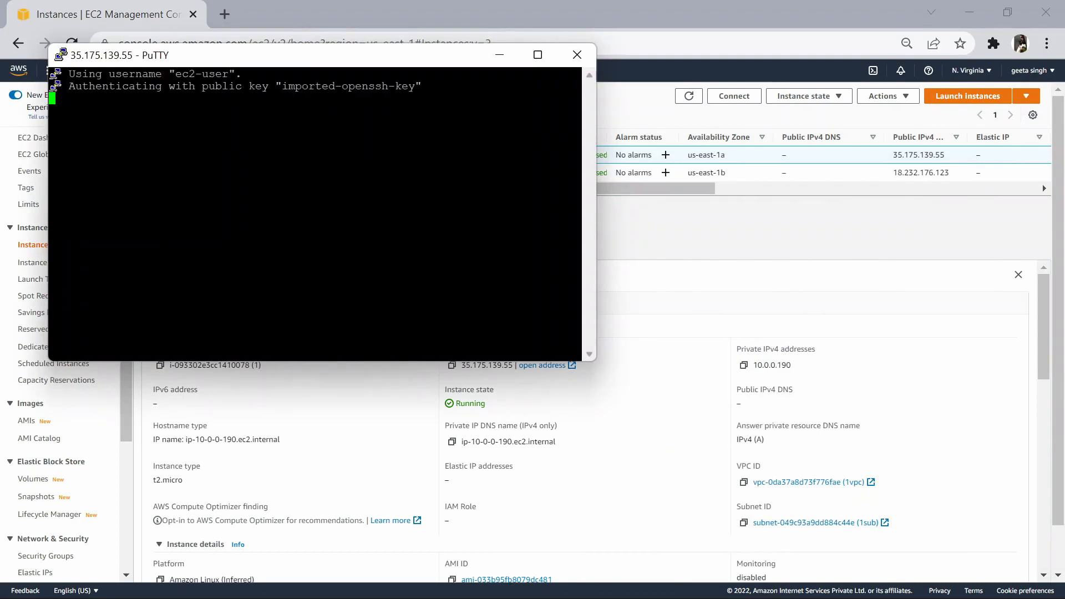
type("sudo su")
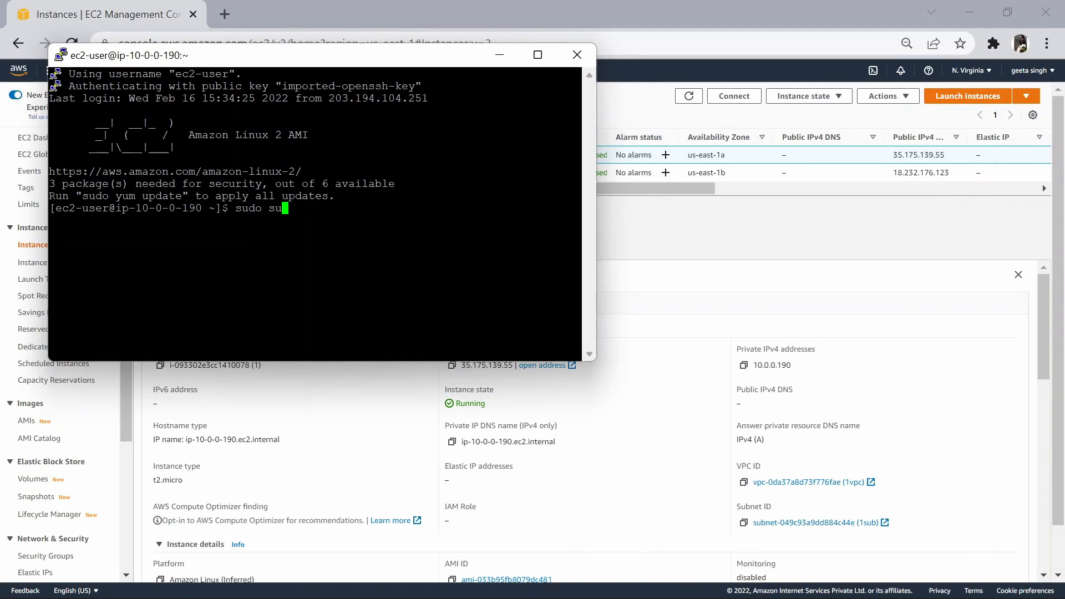
key("Return")
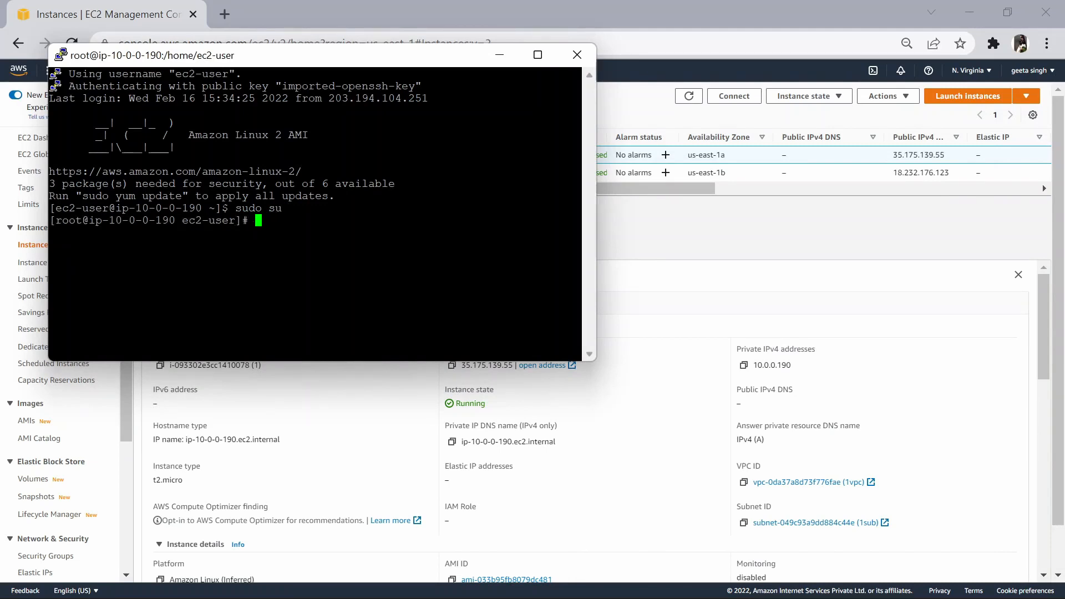
Begin a ping command in the terminal and copy instance 2's private IPv4 address from the EC2 instances list.
type("ping")
left_click_drag(328, 62, 281, 232)
left_click(346, 170)
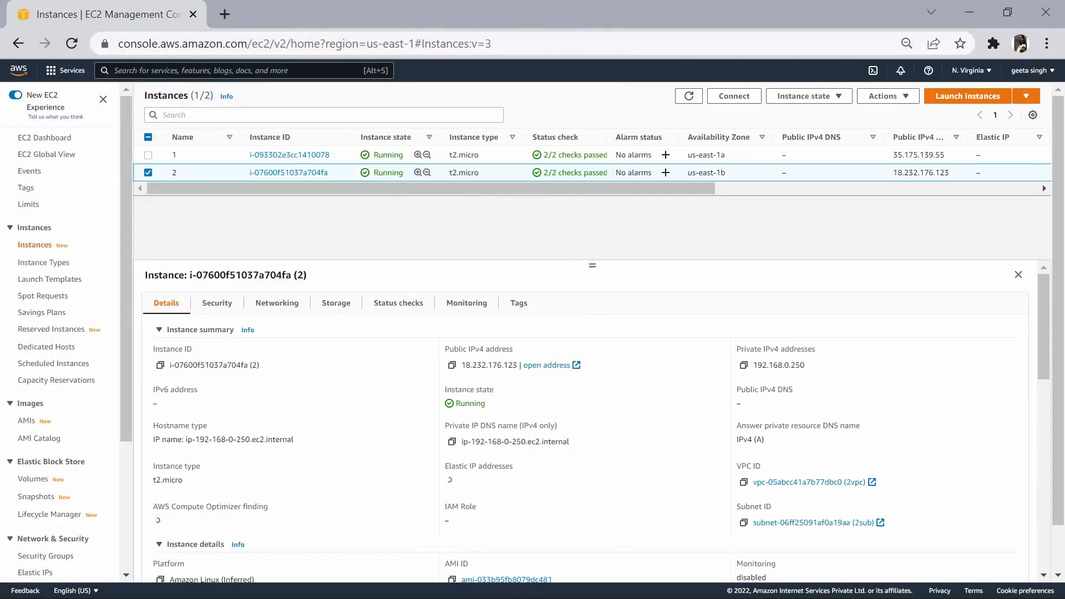
left_click(744, 365)
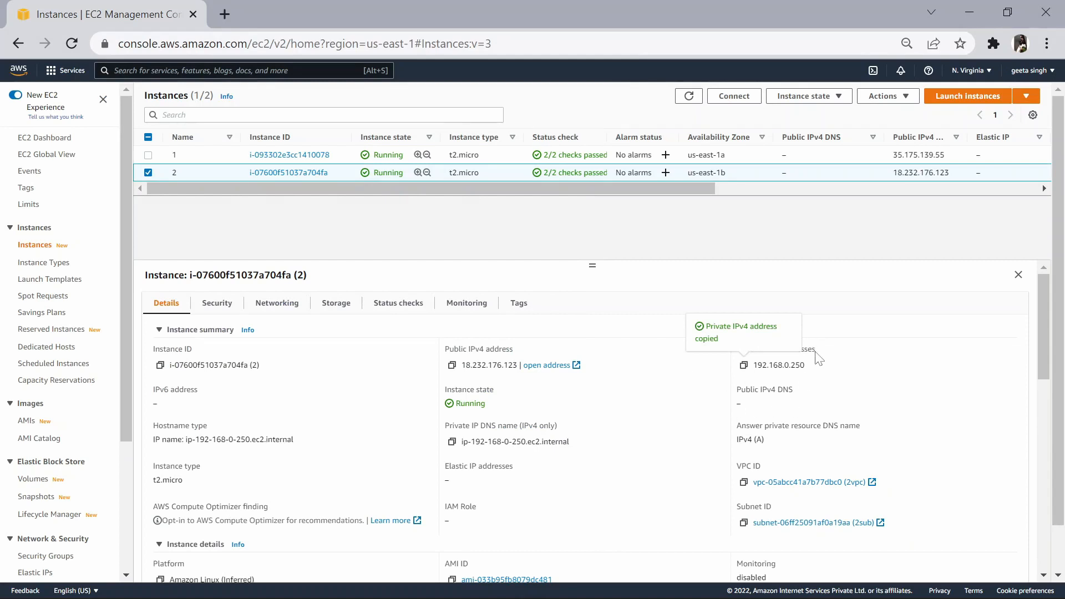
key("alt+Tab")
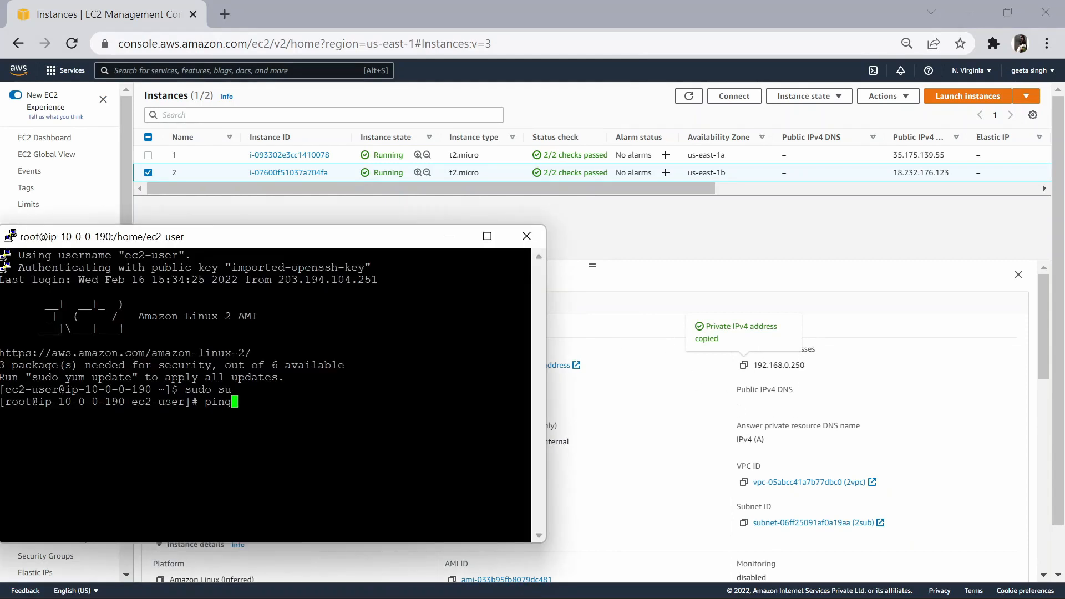
Ping instance 2's private address 192.168.0.250 from instance 1 and stop the ping after several packets.
key("shift+Insert")
key("Left")
key("Left")
key("Left")
key("Left")
key("Left")
key("Left")
key("Left")
key("Left")
key("Left")
key("Left")
key("Left")
key("Left")
key("Left")
key("Left")
key("Left")
key("Left")
key("Left")
key("Right")
key("Right")
key("Right")
key("Right")
key("End")
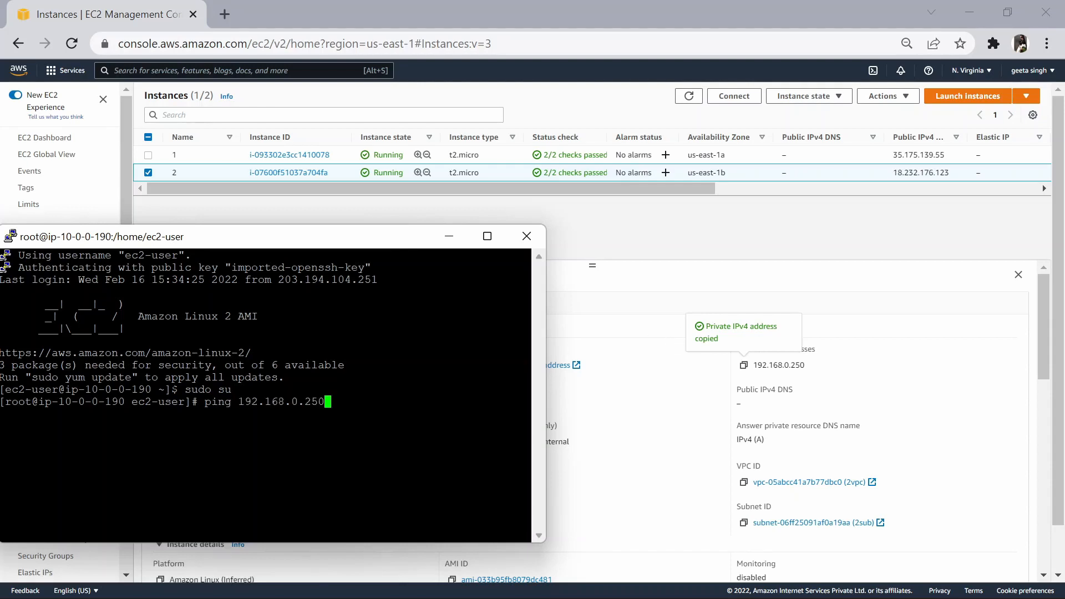
key("Return")
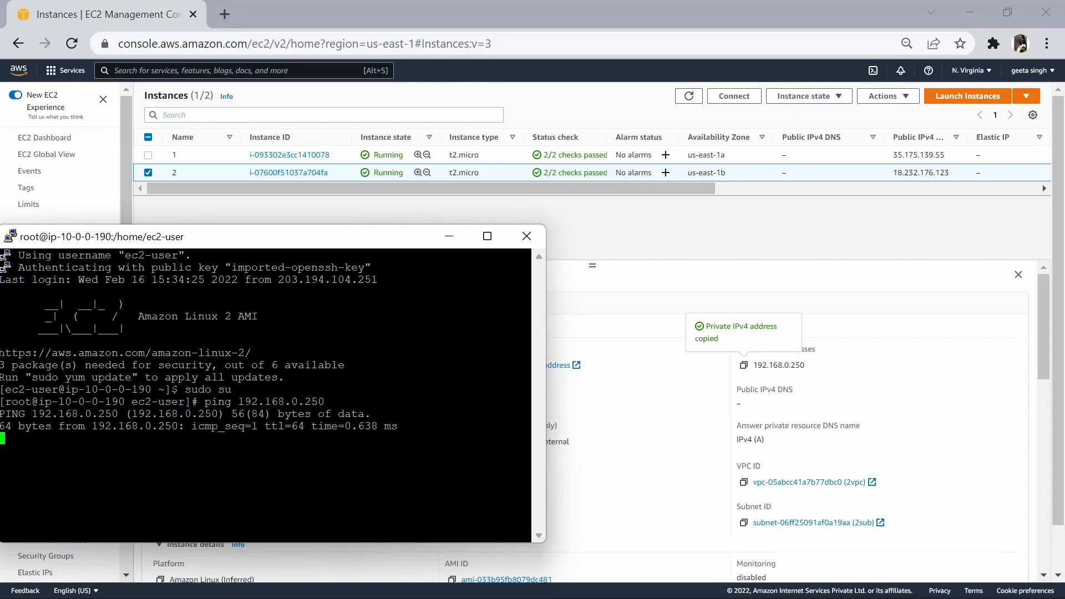
left_click_drag(378, 237, 469, 150)
key("ctrl+c")
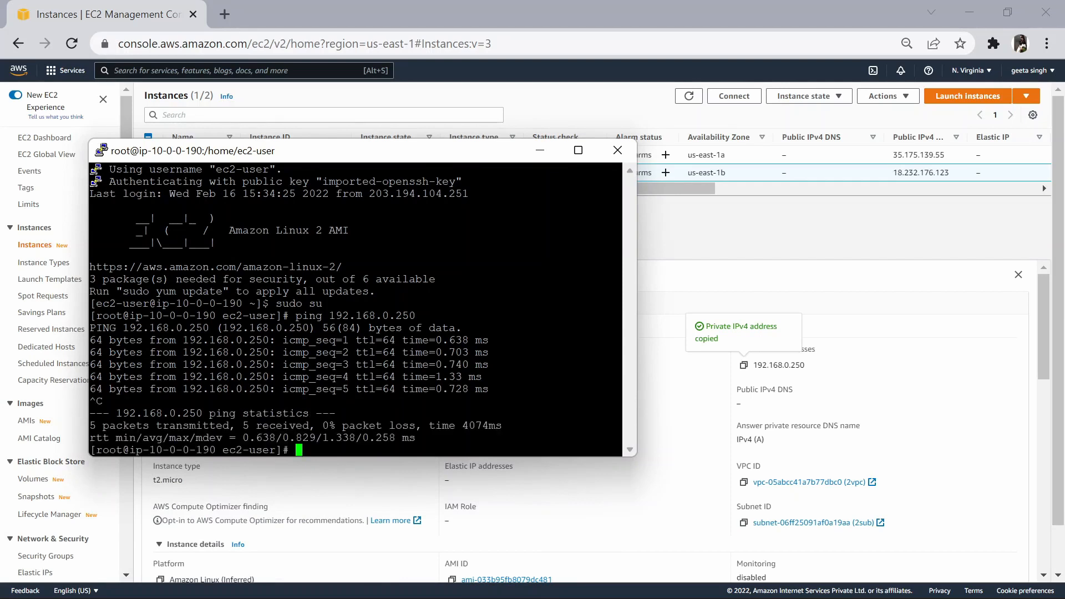
Exit the root shell and end the SSH session on instance 1.
type("exit")
key("Return")
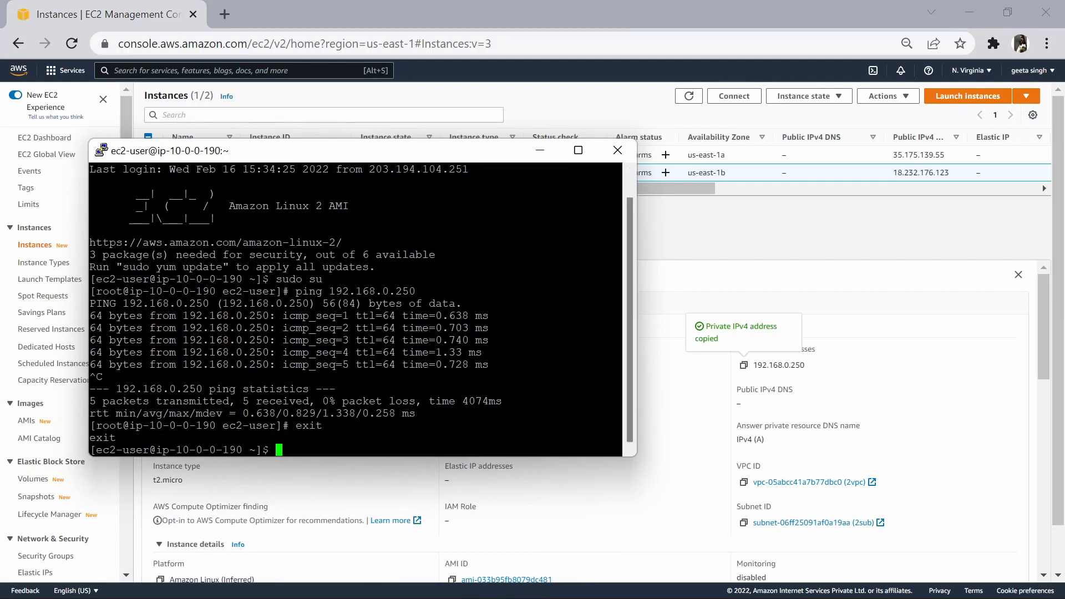
type("exit")
key("Return")
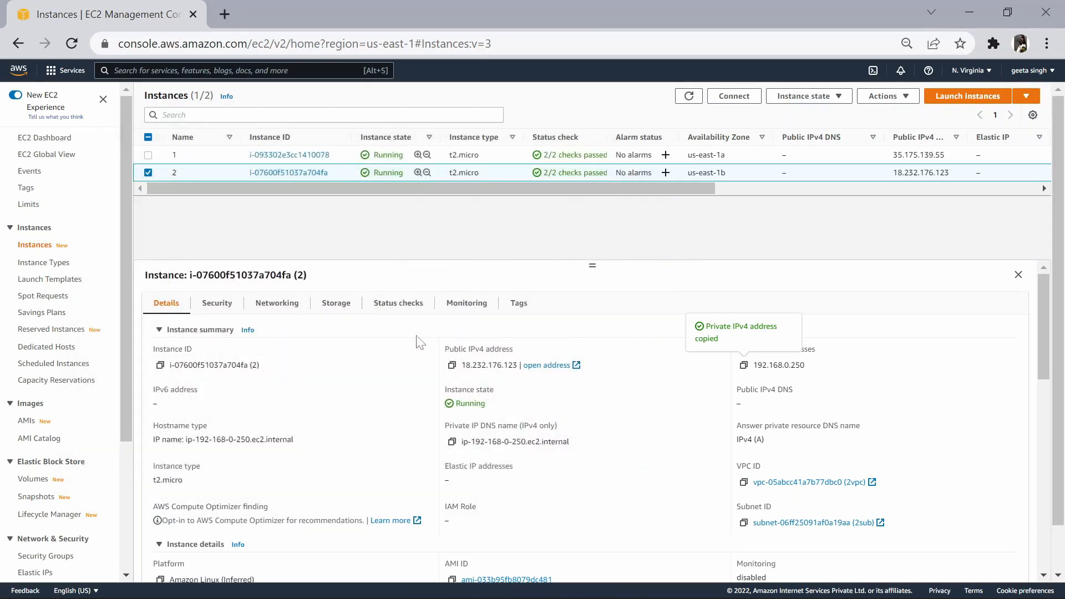
left_click(452, 367)
key("super+s")
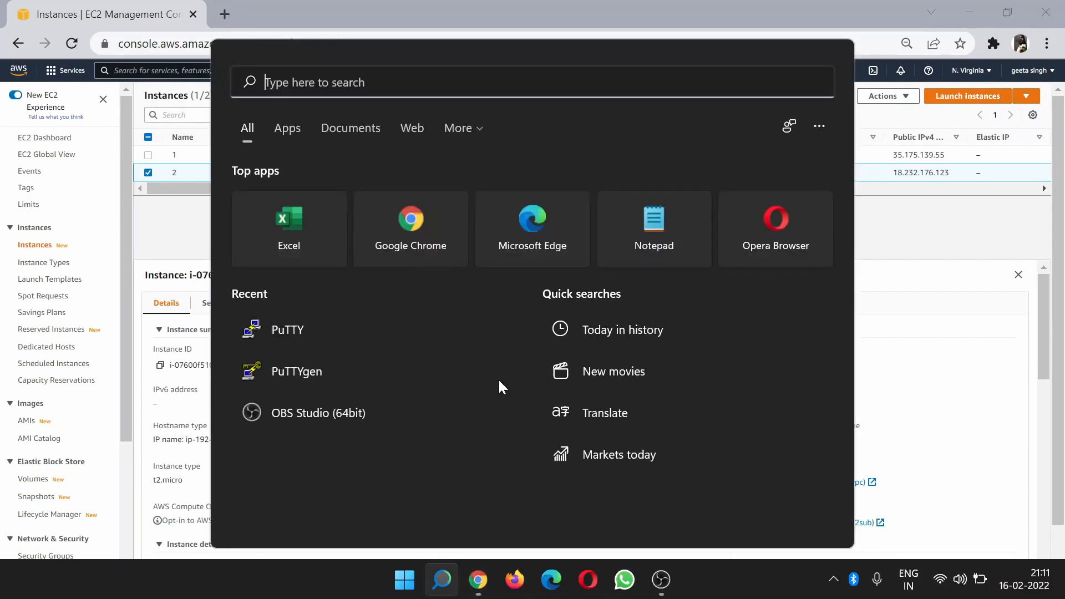
left_click(383, 336)
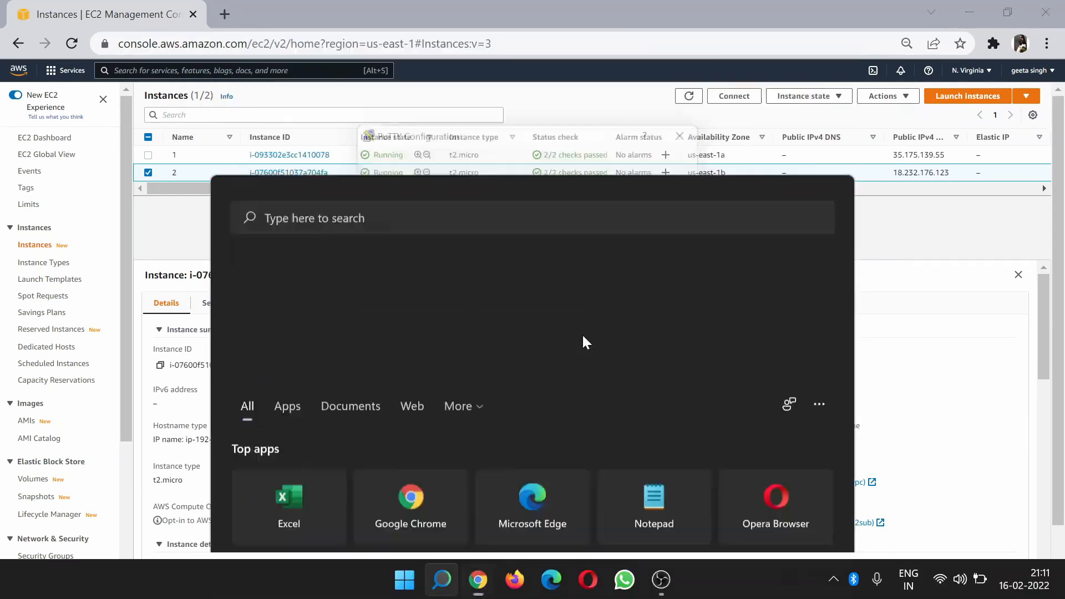
type("ec2")
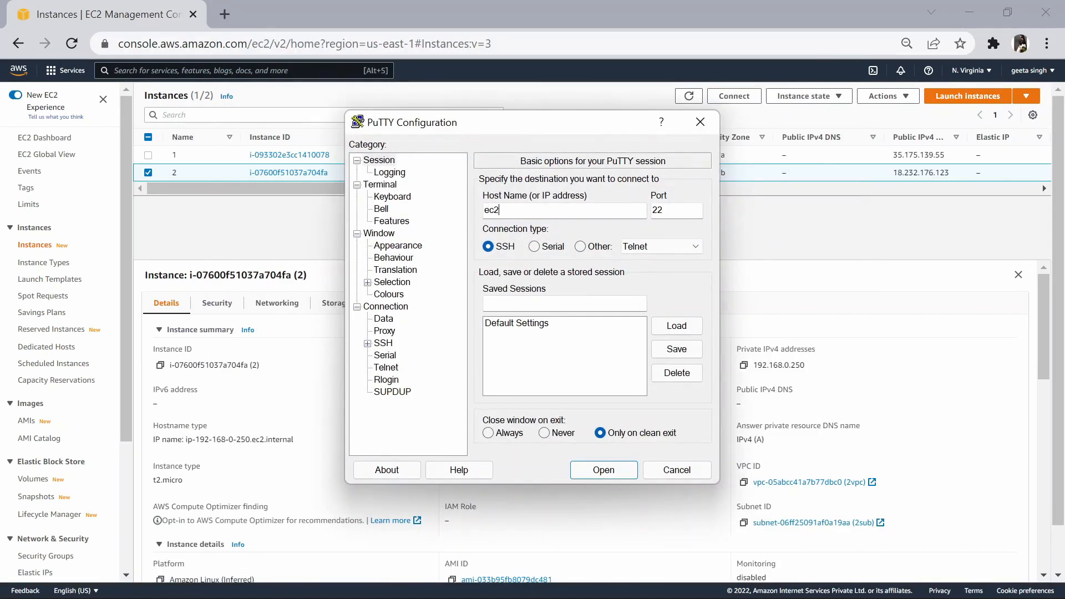
type("-user@")
key("ctrl+v")
left_click_drag(557, 135, 870, 131)
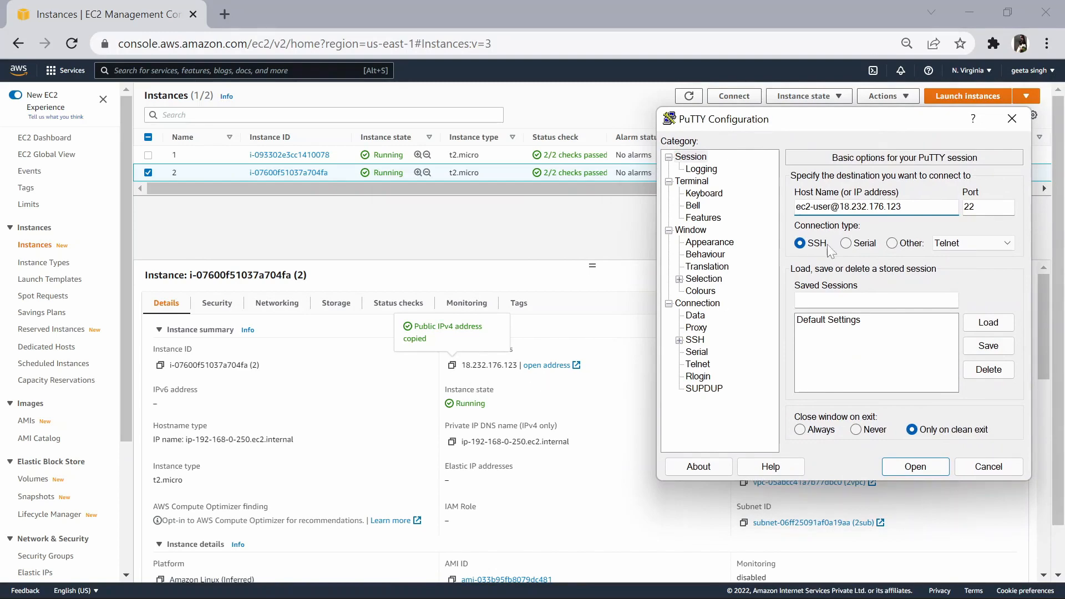
Open the SSH session using the 2ndec3instance private key file and switch to root with sudo su.
left_click(680, 340)
left_click(706, 376)
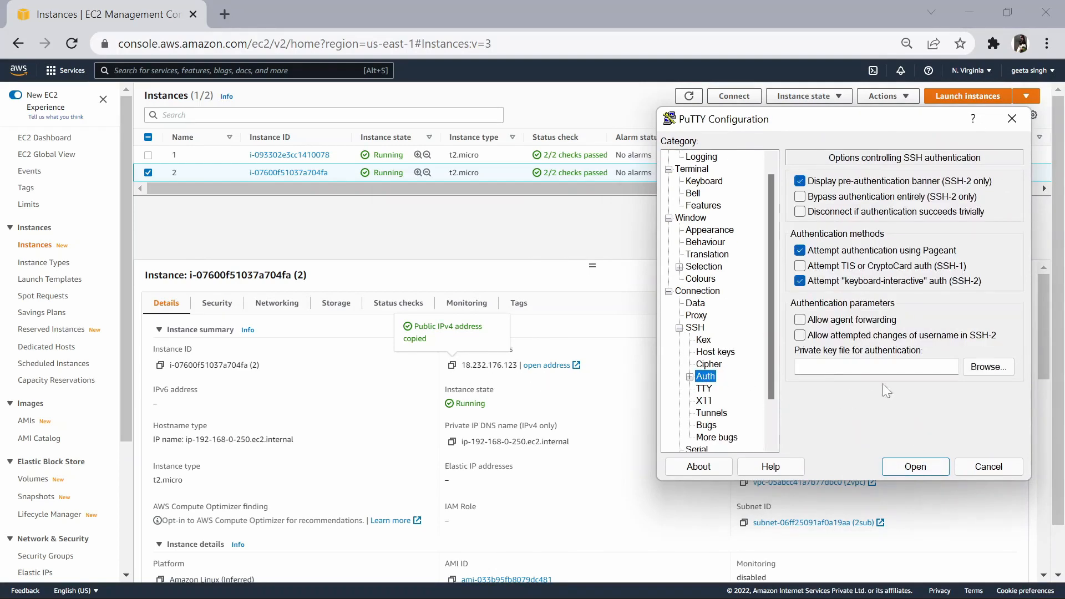
left_click(987, 367)
left_click(734, 264)
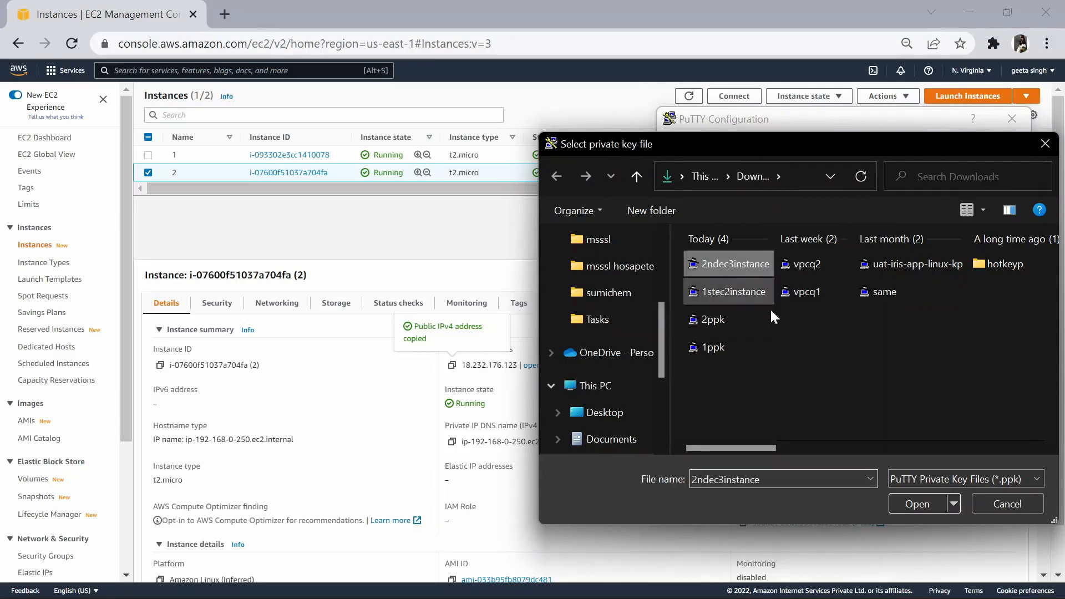
left_click(916, 504)
key("Return")
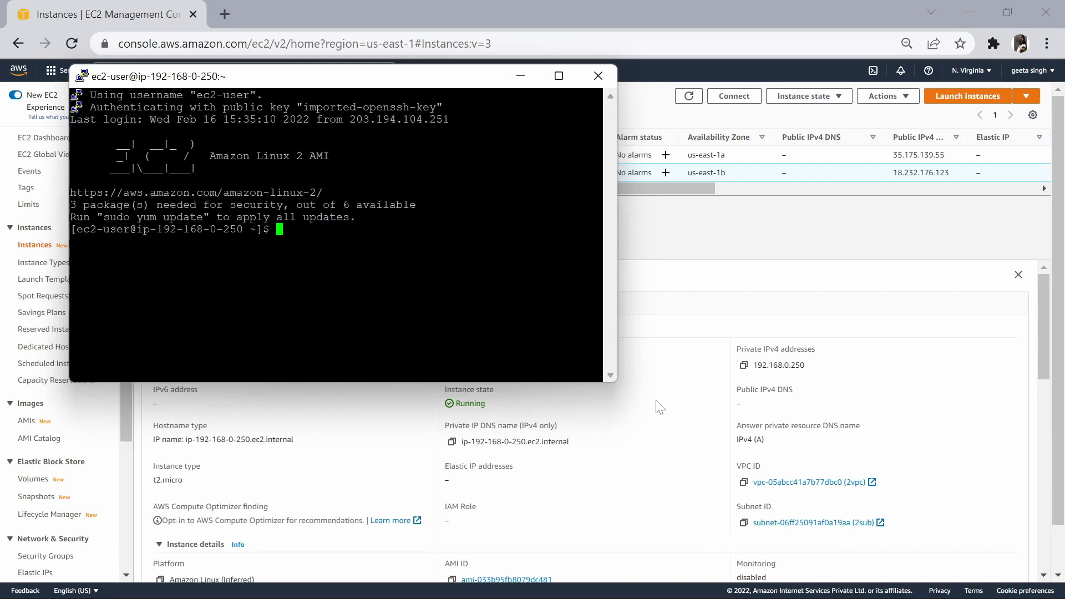
type("sudo su")
key("Return")
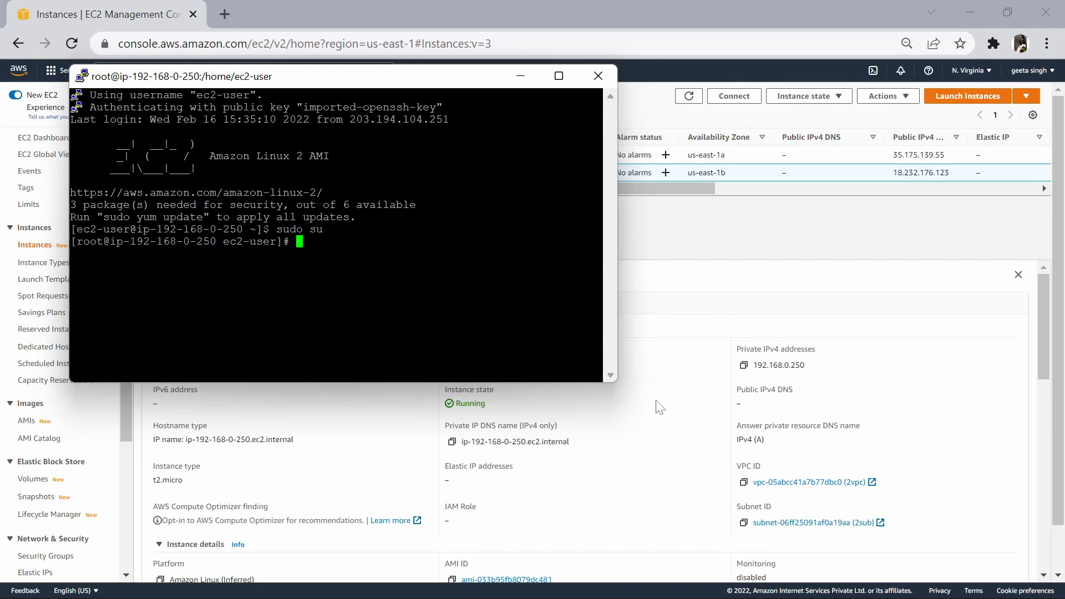
Ping instance 1's private address 10.0.0.190, copied from its EC2 instance details, from instance 2 and stop the ping after several packets.
type("ping")
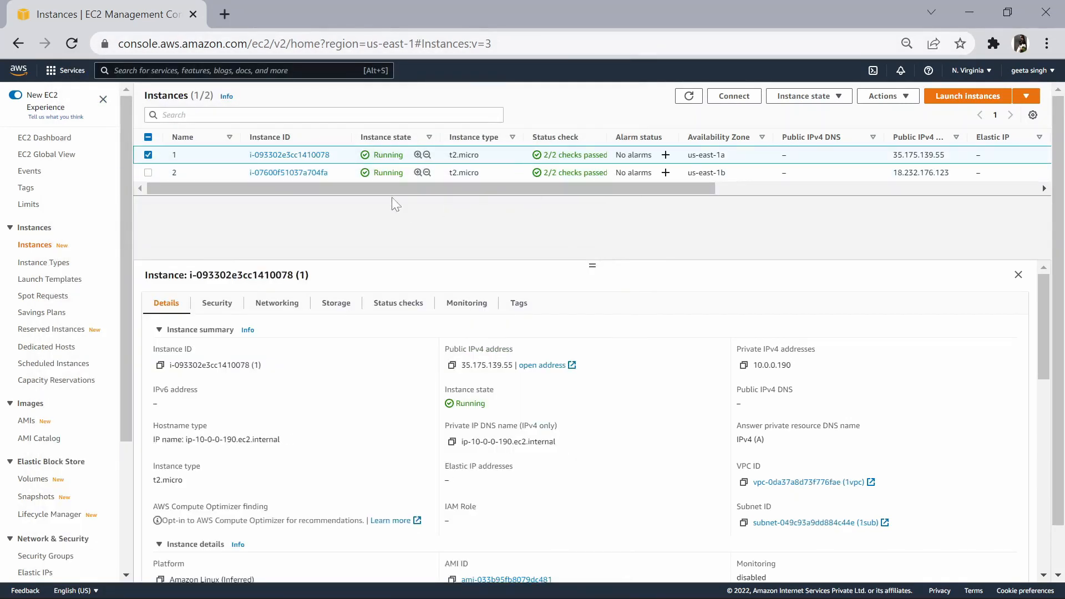
left_click(744, 365)
key("alt+Tab")
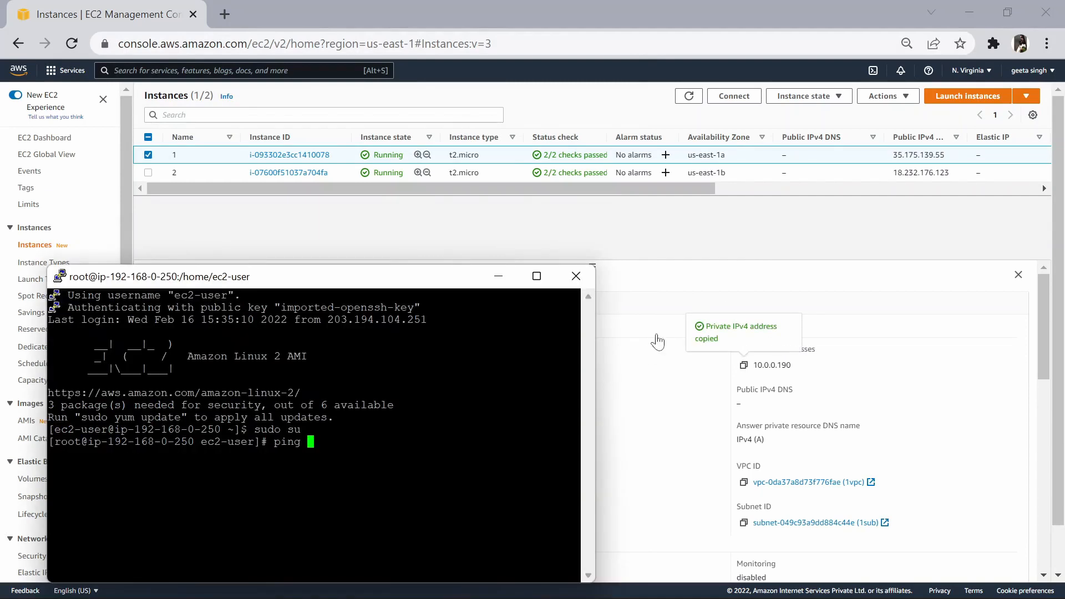
right_click(389, 433)
key("Return")
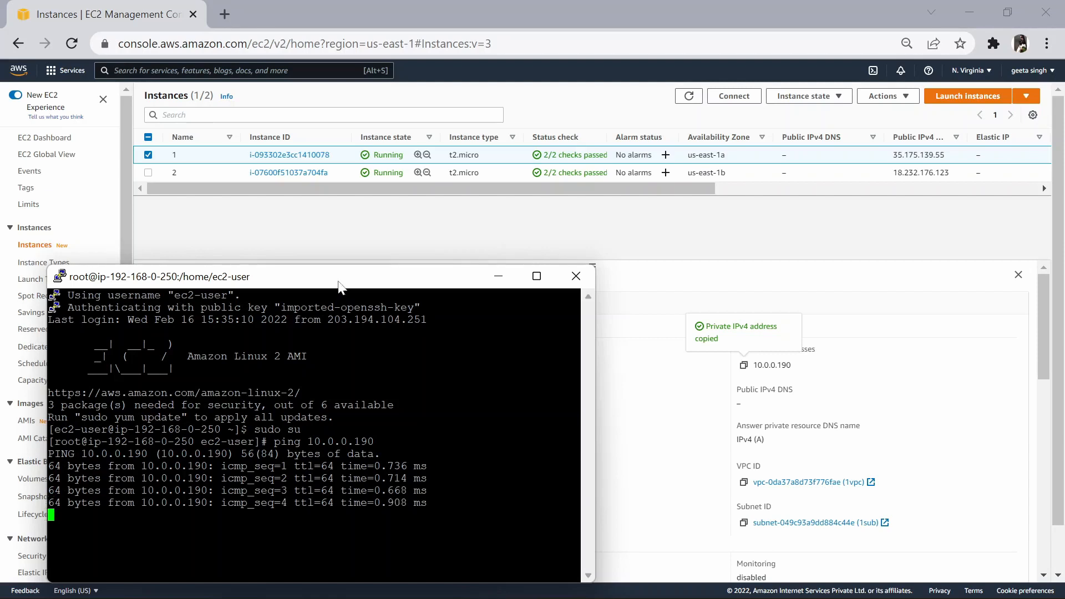
left_click_drag(338, 284, 365, 166)
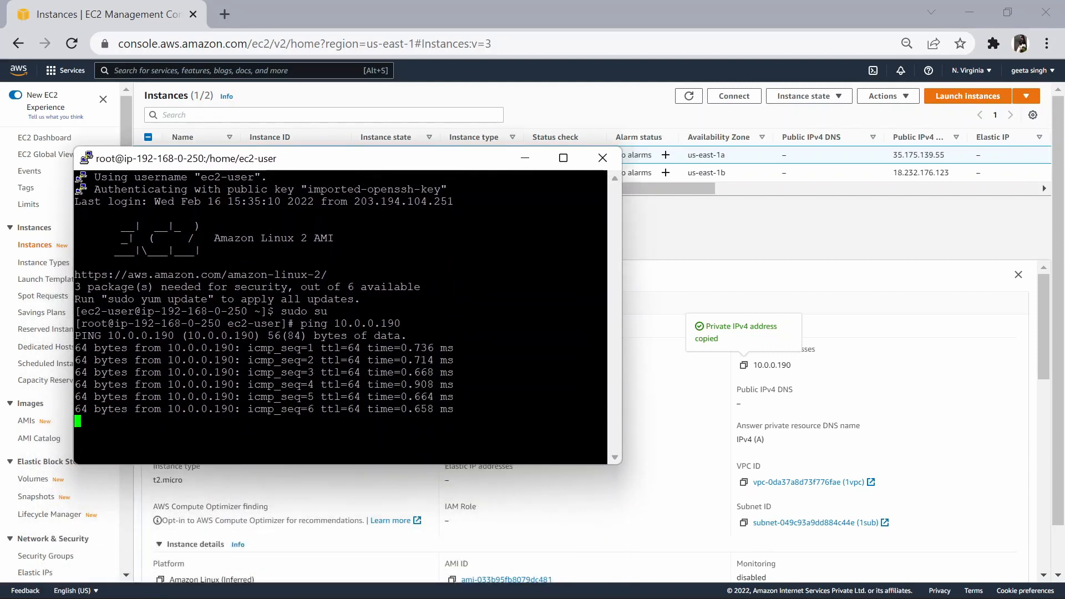
key("ctrl+c")
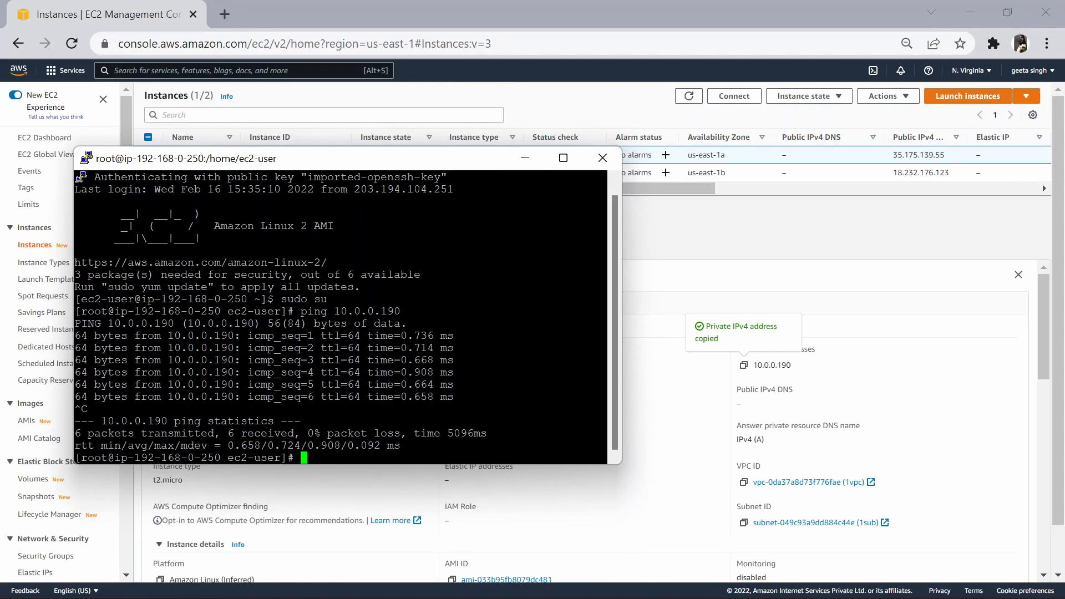
Exit the root shell and end the SSH session on instance 2.
type("exit")
key("Return")
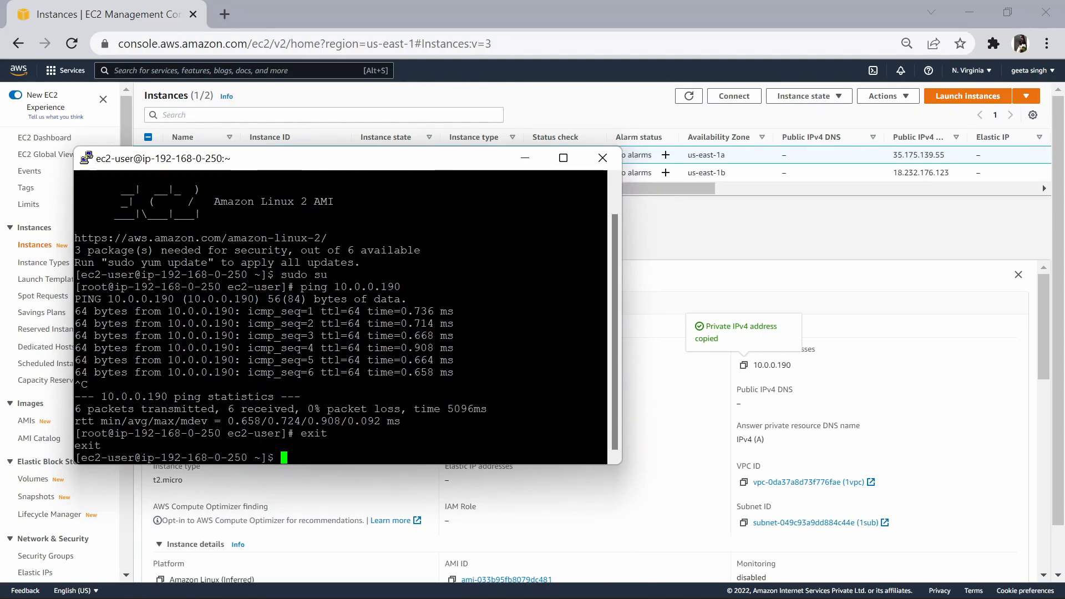
type("exit")
key("Return")
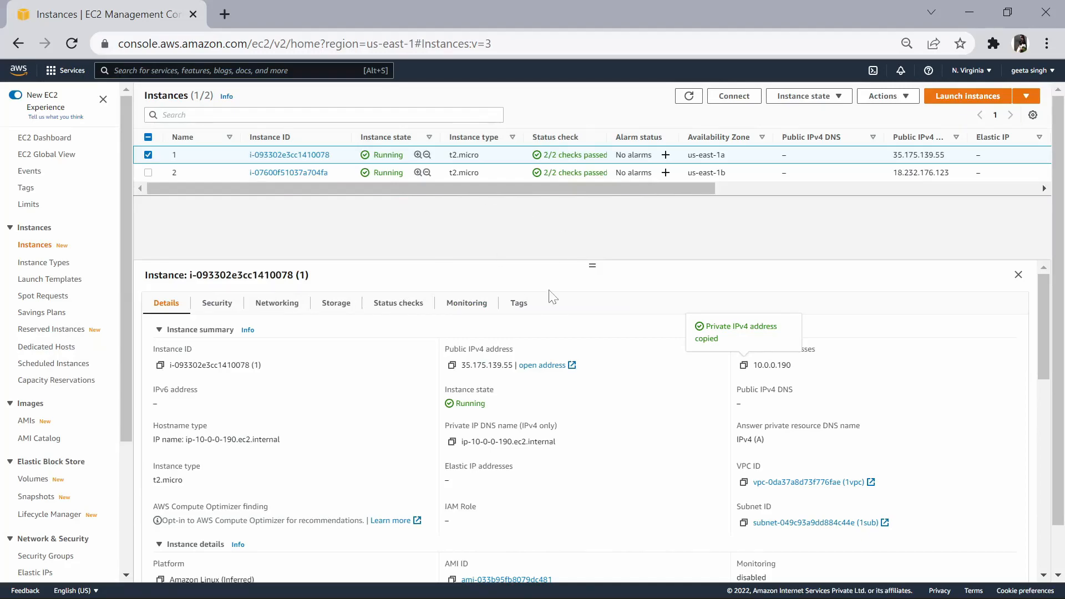